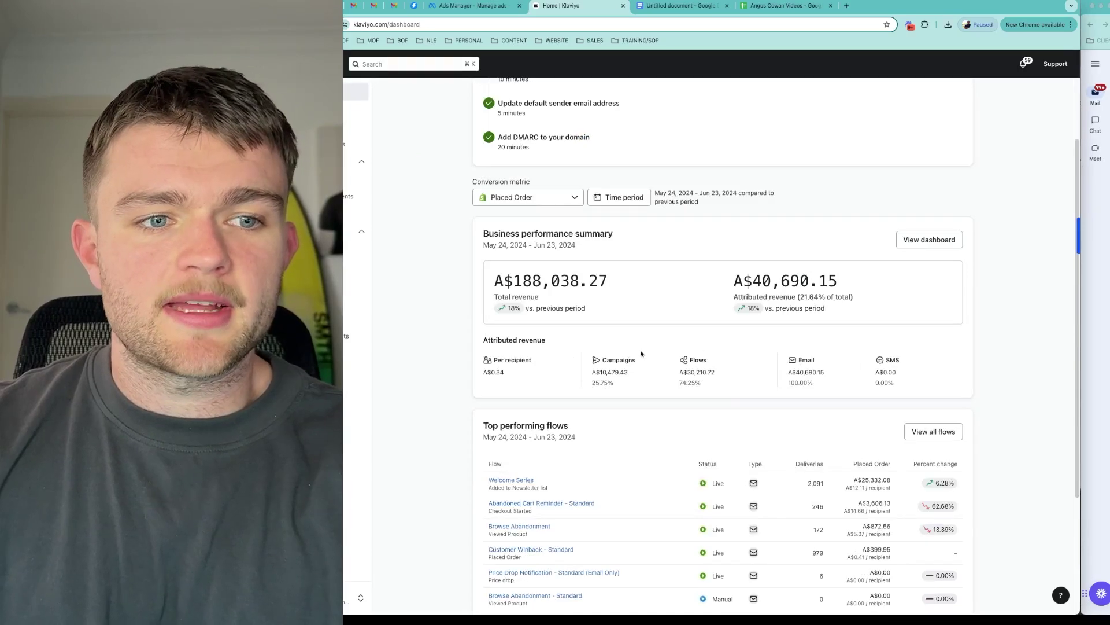
Compare the attributed revenue share for the last 30 days on the Klaviyo dashboard with the audit summary in Google Docs.
{"action": "scroll", "coordinate": [850, 491], "scroll_direction": "down", "scroll_amount": 2}
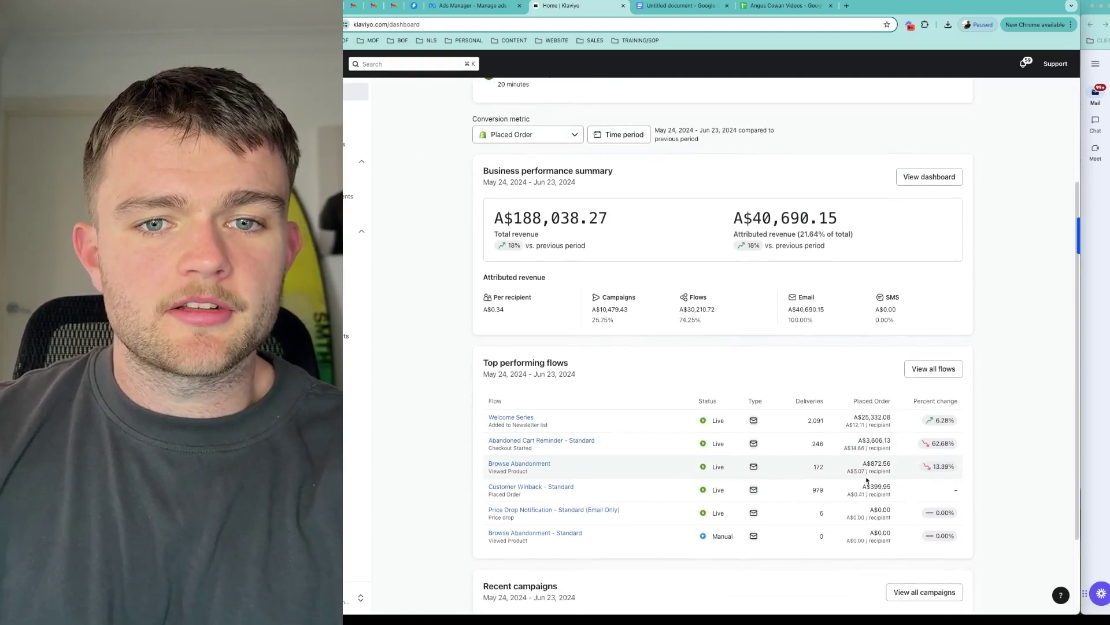
{"action": "scroll", "coordinate": [844, 436], "scroll_direction": "up", "scroll_amount": 5}
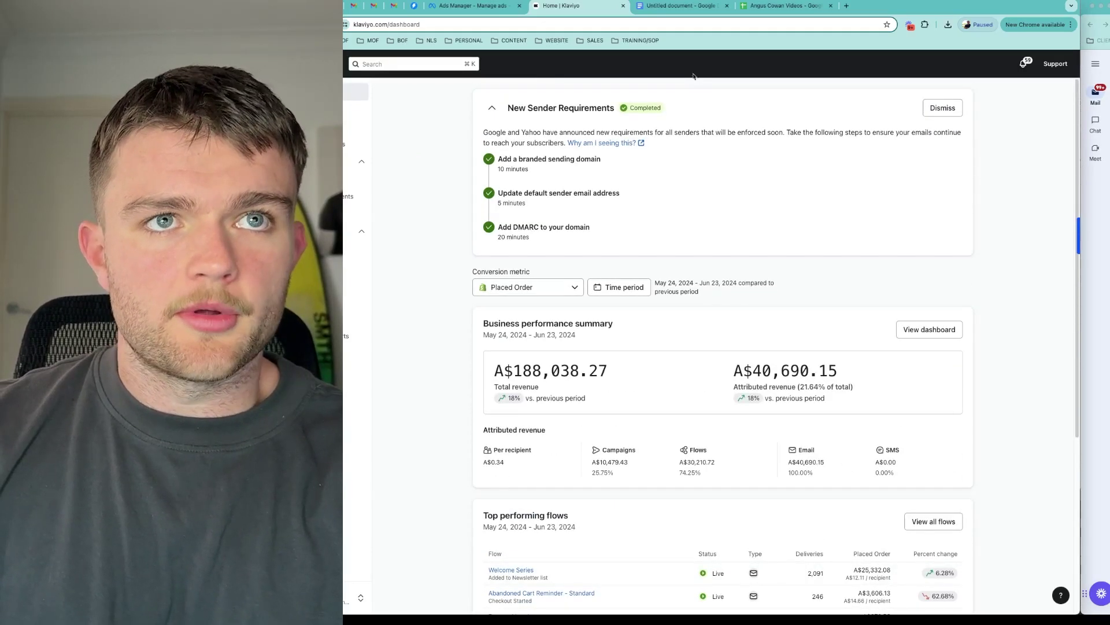
{"action": "left_click", "coordinate": [655, 8]}
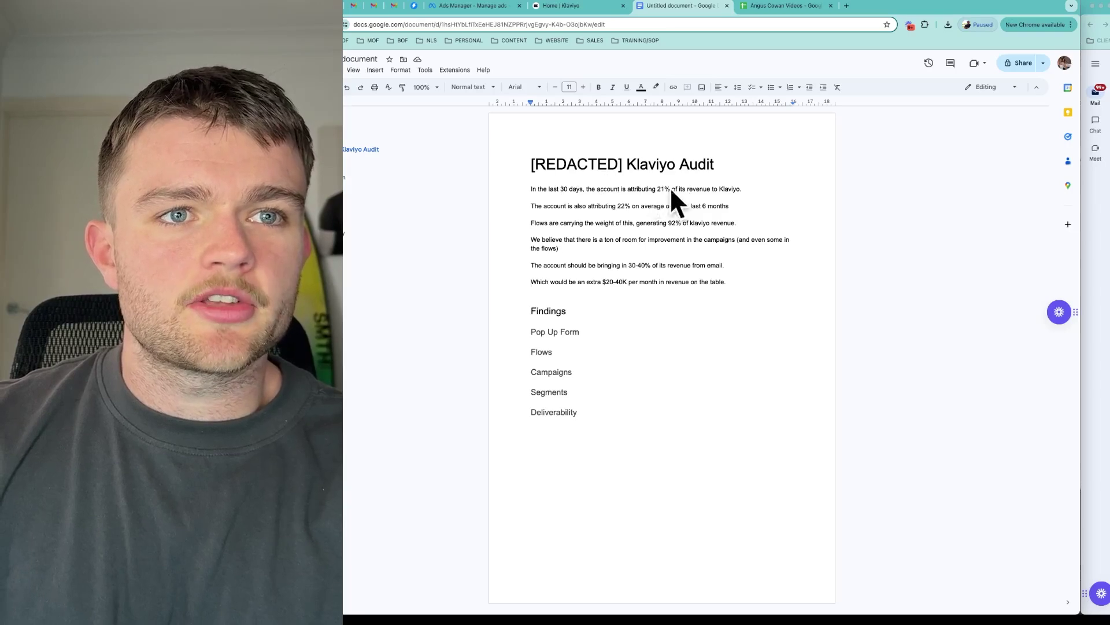
{"action": "left_click", "coordinate": [578, 8]}
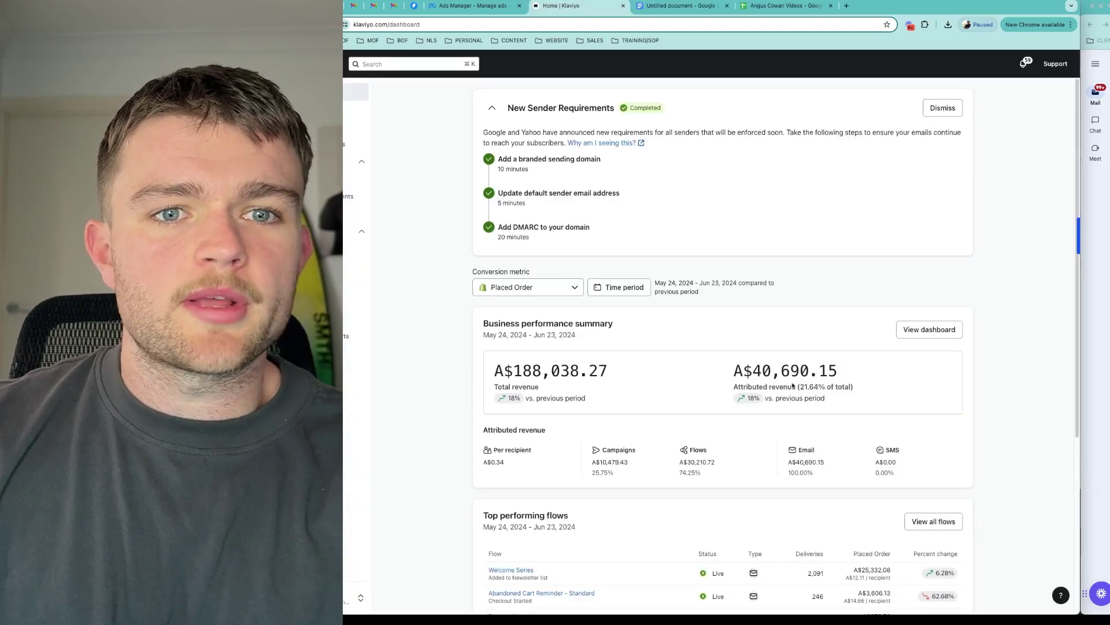
{"action": "left_click_drag", "start_coordinate": [798, 388], "coordinate": [859, 390]}
{"action": "left_click", "coordinate": [864, 392]}
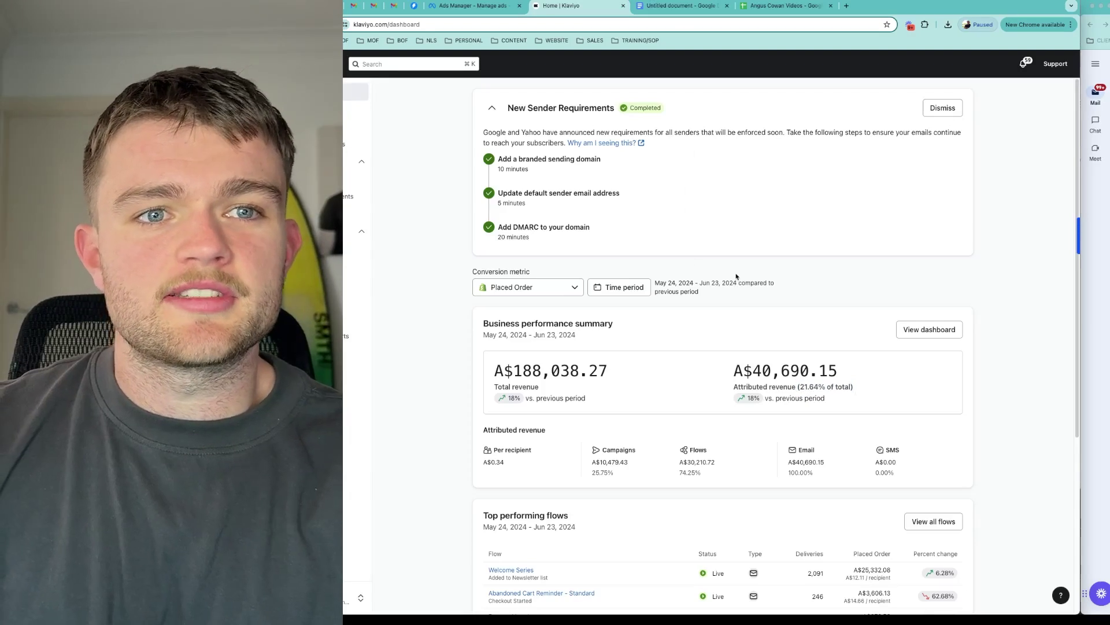
Set the dashboard's time period to a custom range from Jan 01, 2024 to Jun 21, 2024.
{"action": "left_click", "coordinate": [619, 289]}
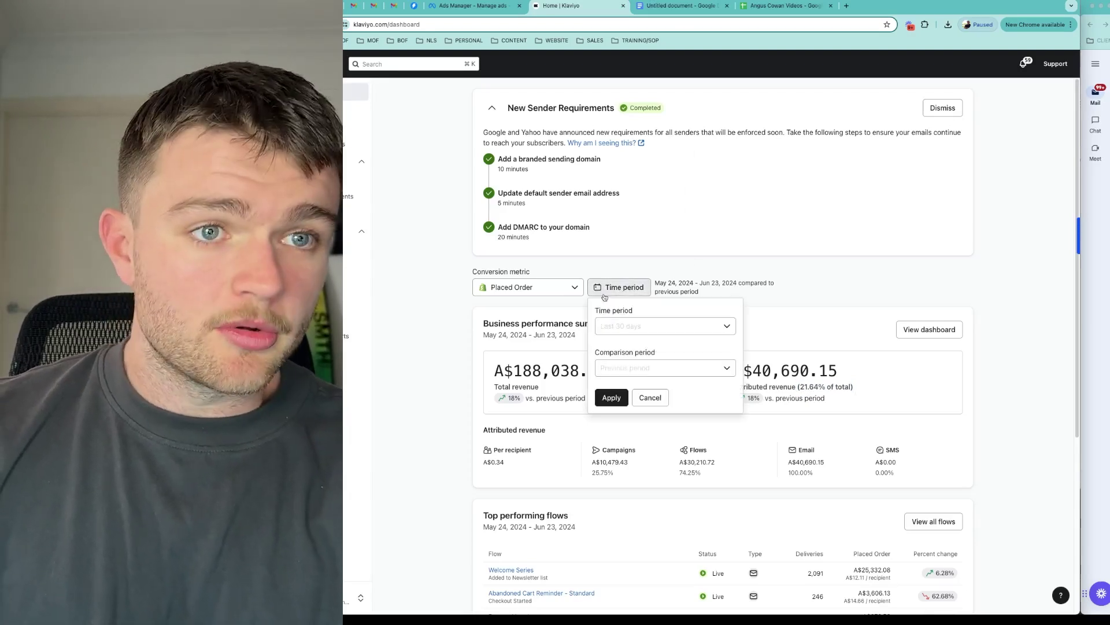
{"action": "left_click", "coordinate": [636, 332]}
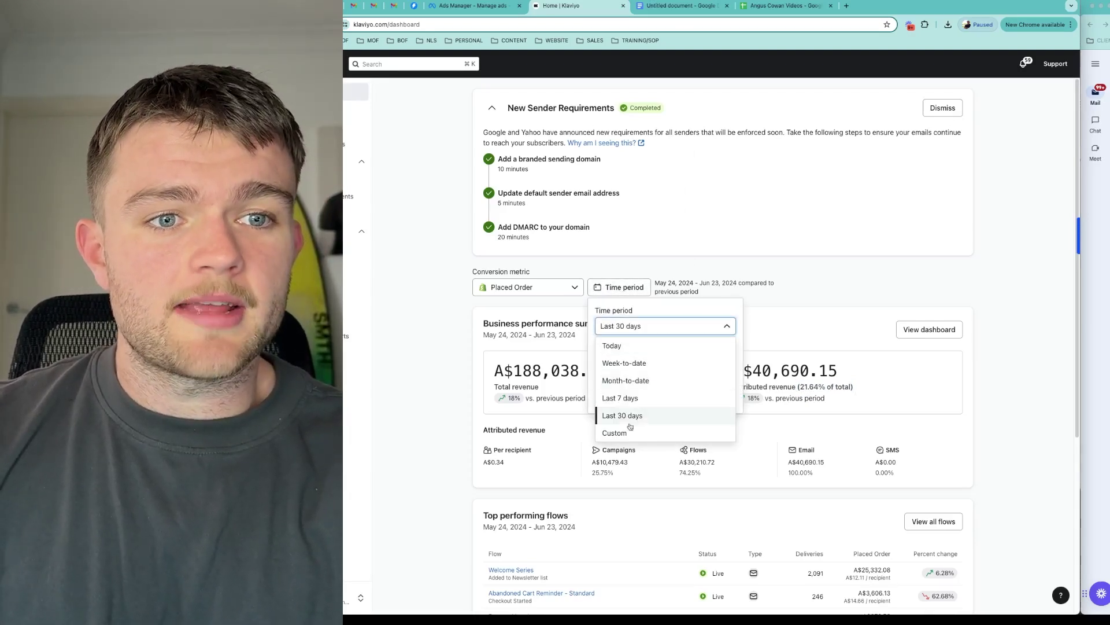
{"action": "left_click", "coordinate": [614, 433]}
{"action": "left_click", "coordinate": [631, 351]}
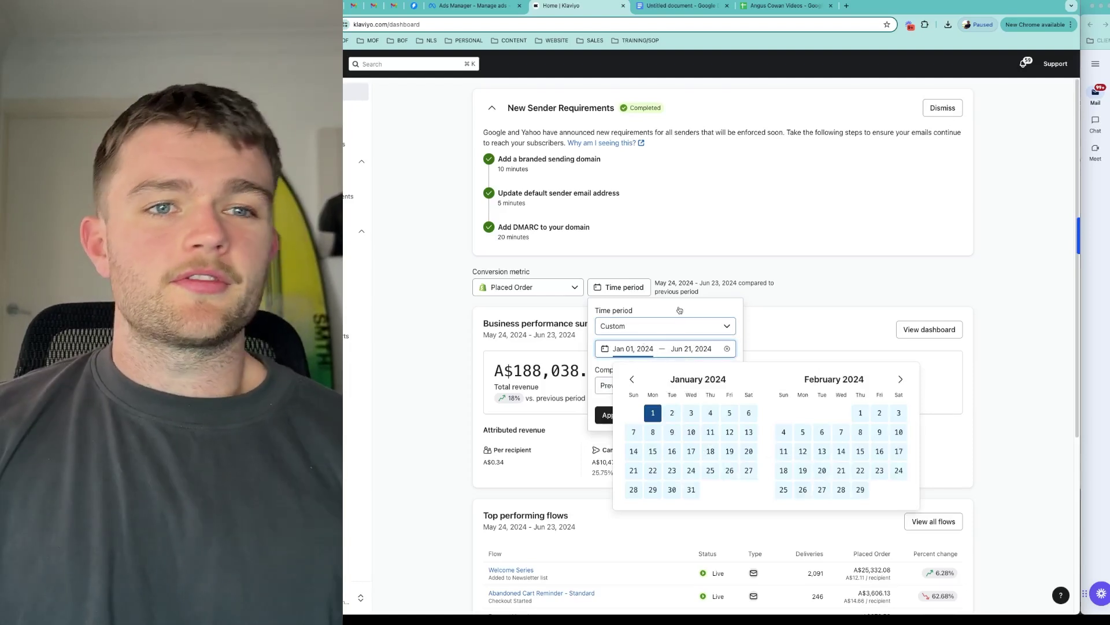
{"action": "left_click", "coordinate": [607, 417]}
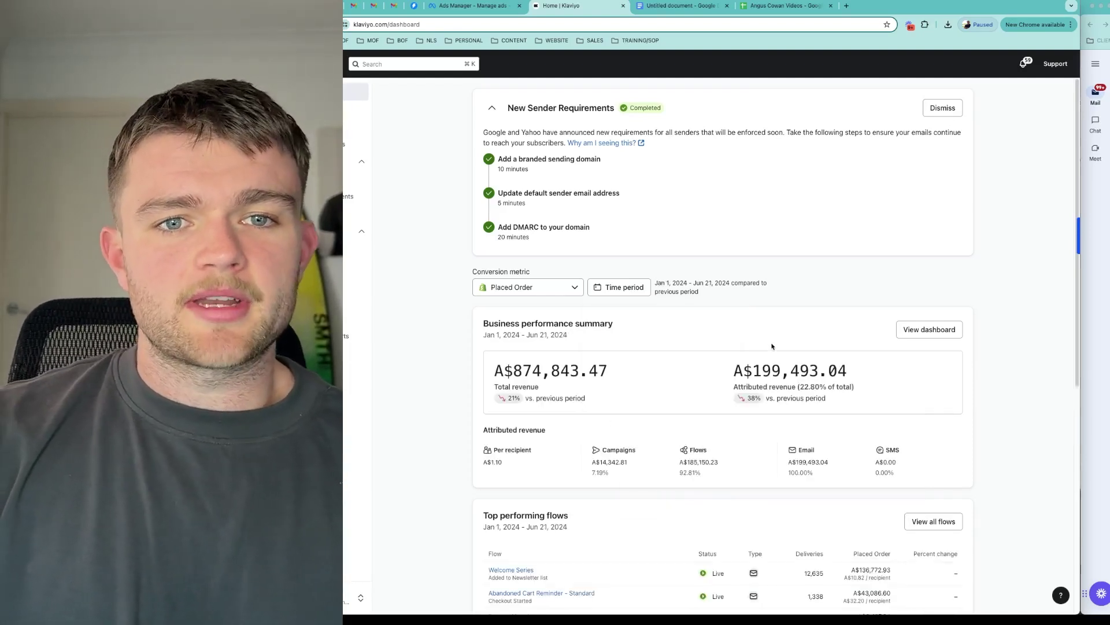
Check the custom period's attributed revenue share against the six-month average in the audit document, returning to the Klaviyo dashboard.
{"action": "left_click_drag", "start_coordinate": [801, 387], "coordinate": [848, 385]}
{"action": "left_click", "coordinate": [834, 353]}
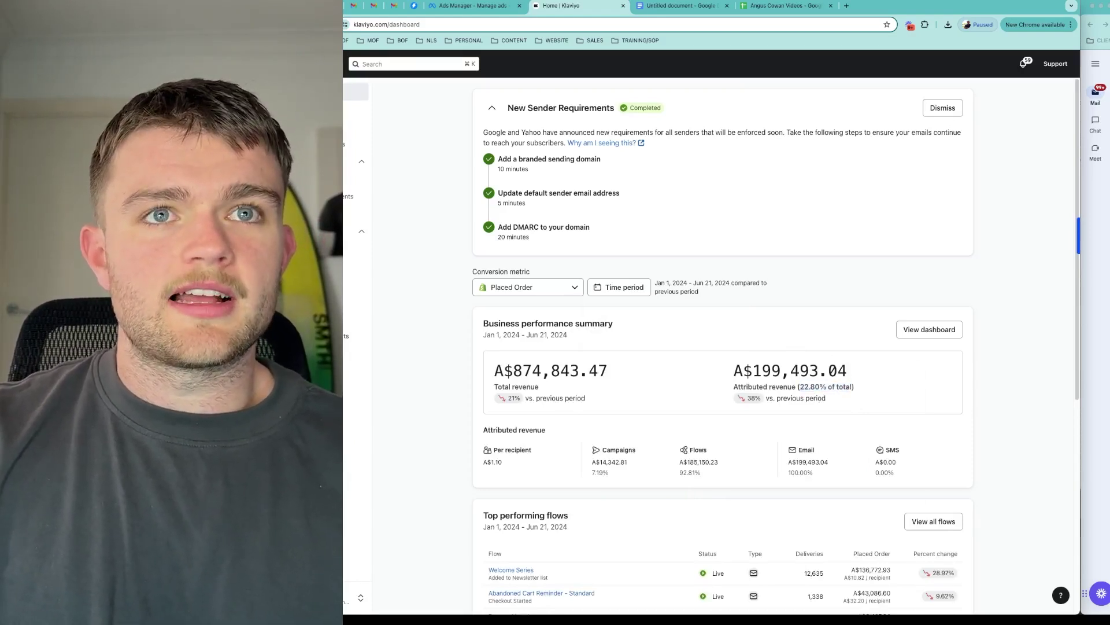
{"action": "left_click", "coordinate": [673, 8]}
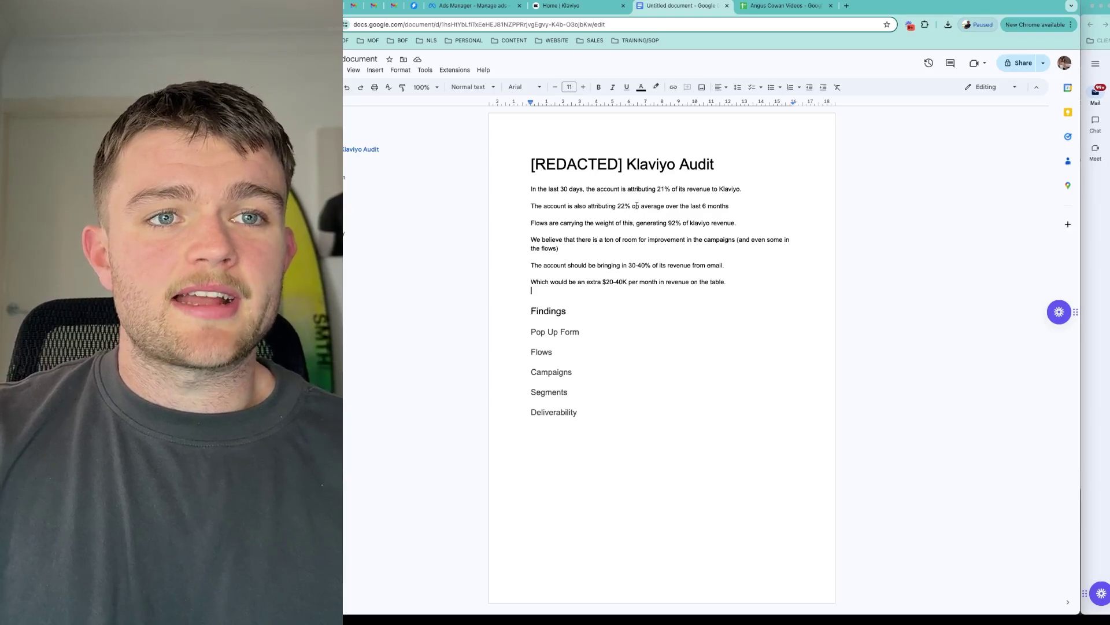
{"action": "left_click", "coordinate": [602, 7]}
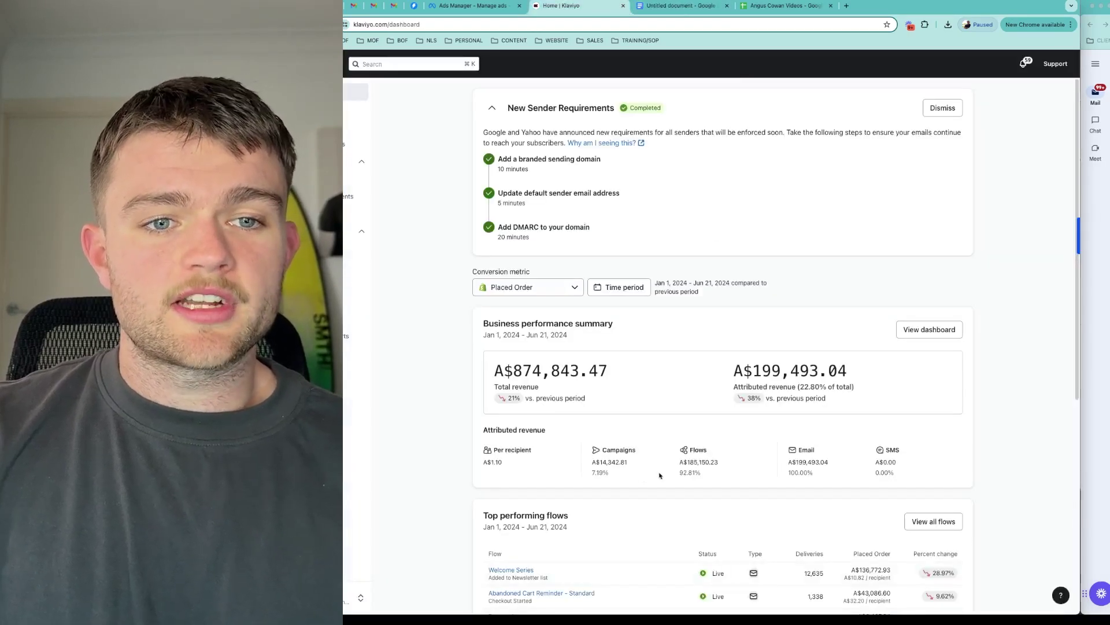
Compare the revenue split between campaigns and flows with the audit document's statement about room for improvement.
{"action": "left_click_drag", "start_coordinate": [702, 474], "coordinate": [677, 464]}
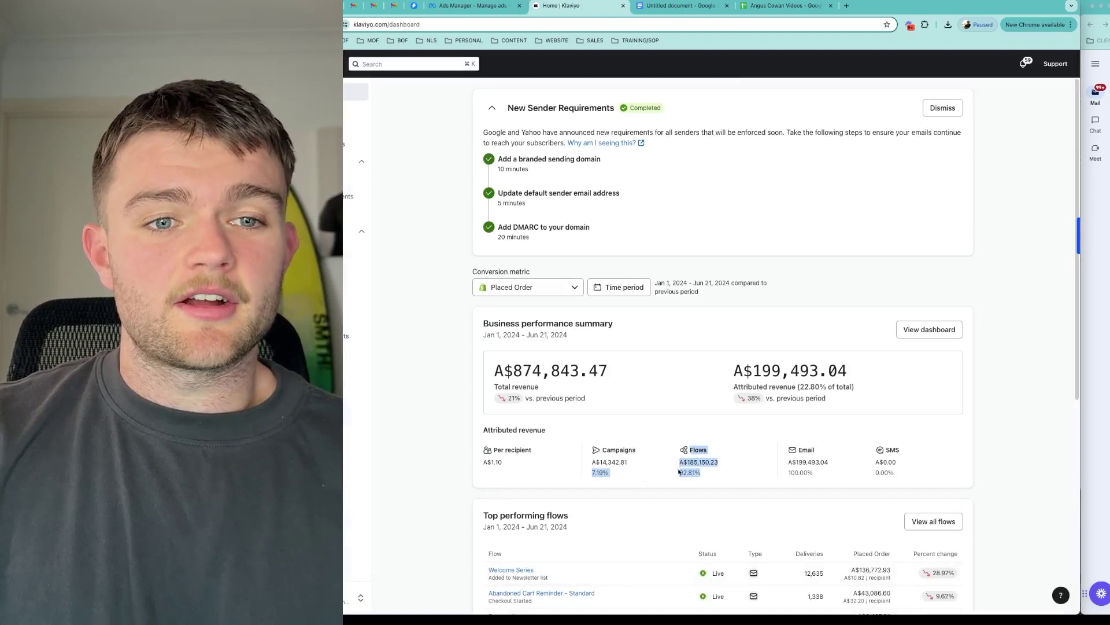
{"action": "left_click", "coordinate": [680, 472]}
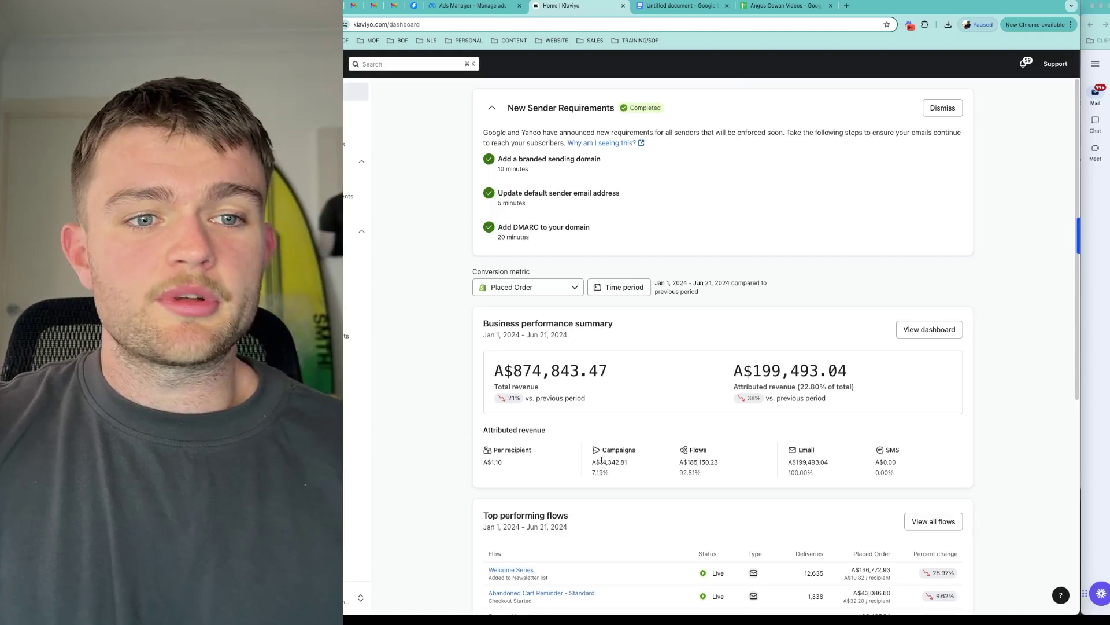
{"action": "left_click", "coordinate": [684, 8]}
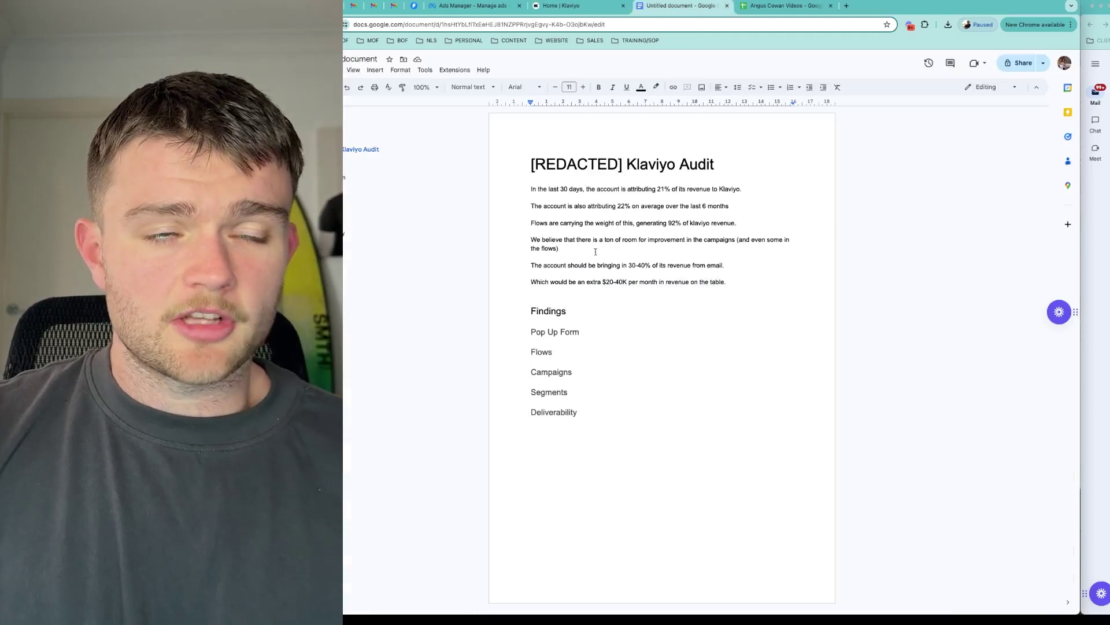
{"action": "left_click_drag", "start_coordinate": [574, 247], "coordinate": [534, 241]}
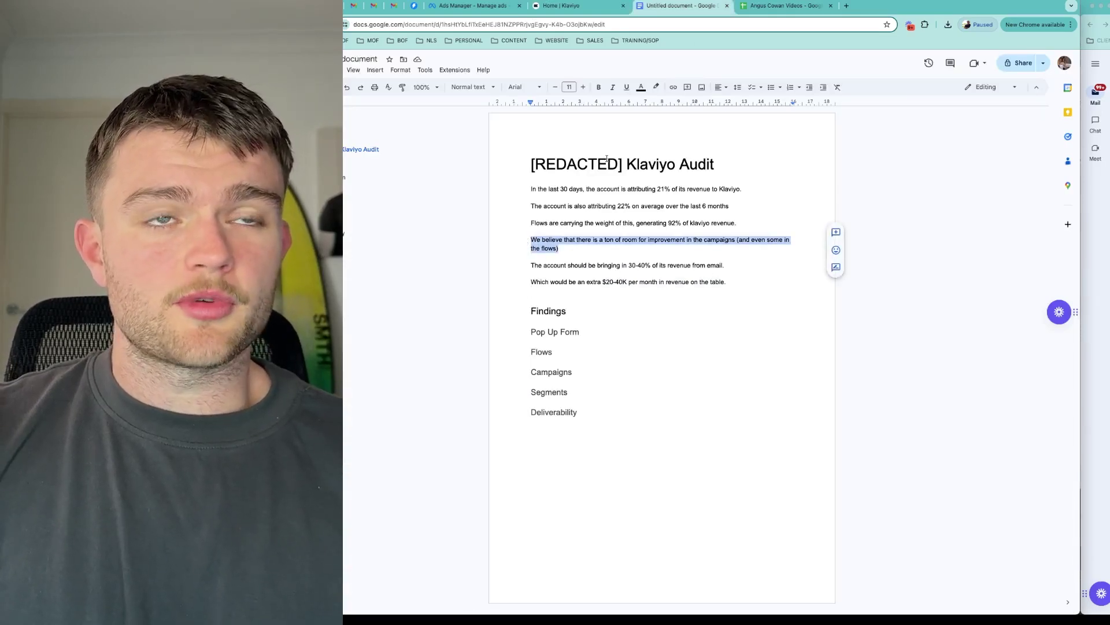
Examine the attributed revenue share and campaign revenue in Klaviyo, and return to the revenue target in the audit document.
{"action": "left_click", "coordinate": [573, 8]}
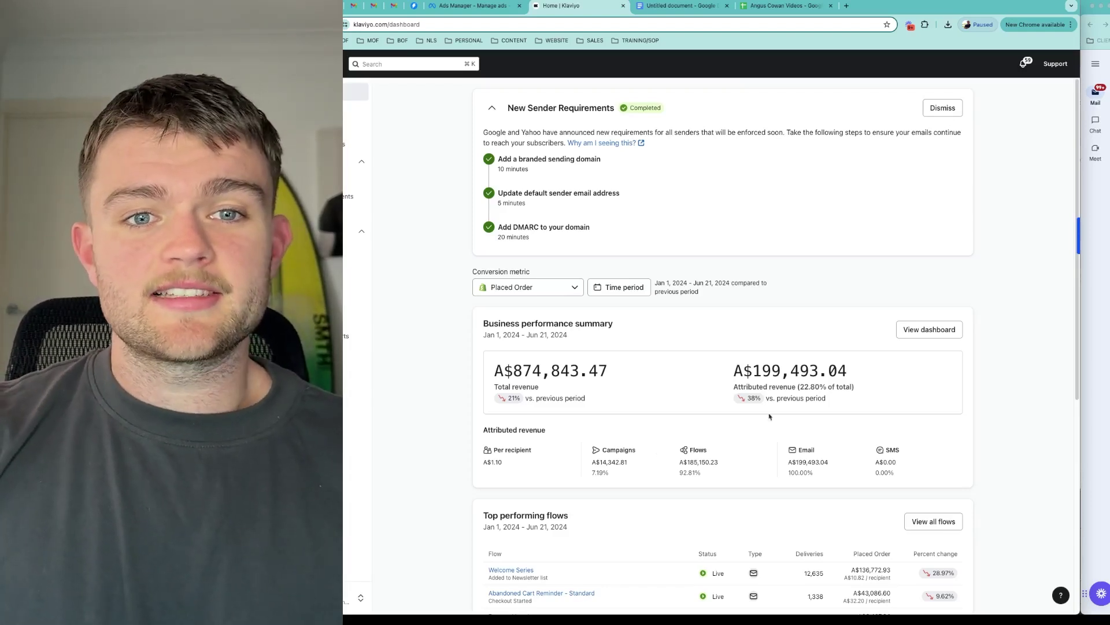
{"action": "left_click_drag", "start_coordinate": [801, 384], "coordinate": [856, 386]}
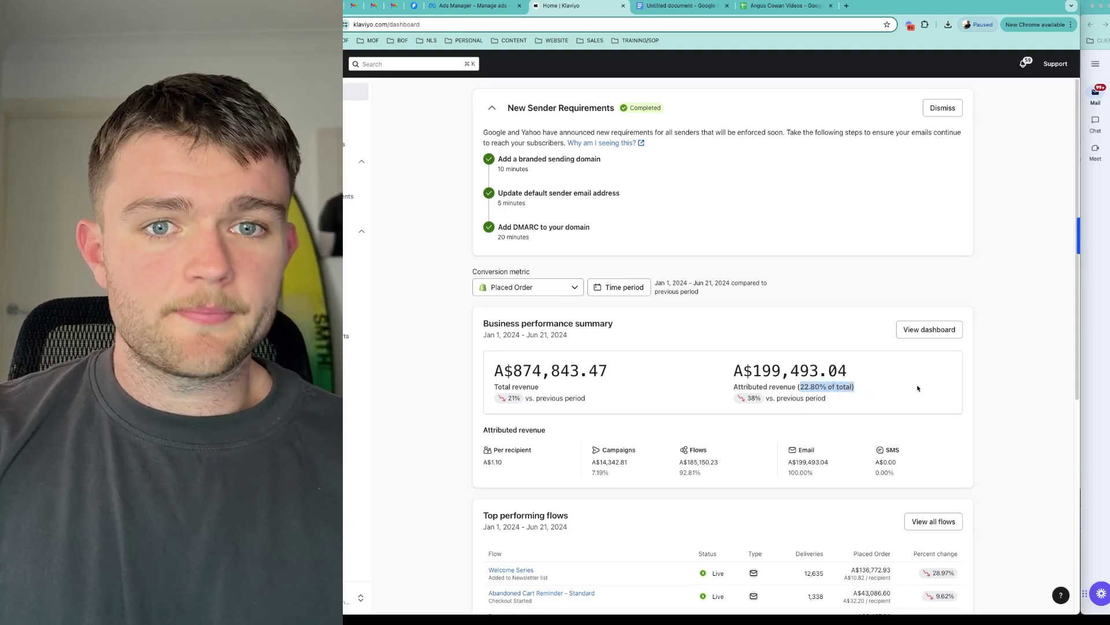
{"action": "left_click", "coordinate": [721, 401]}
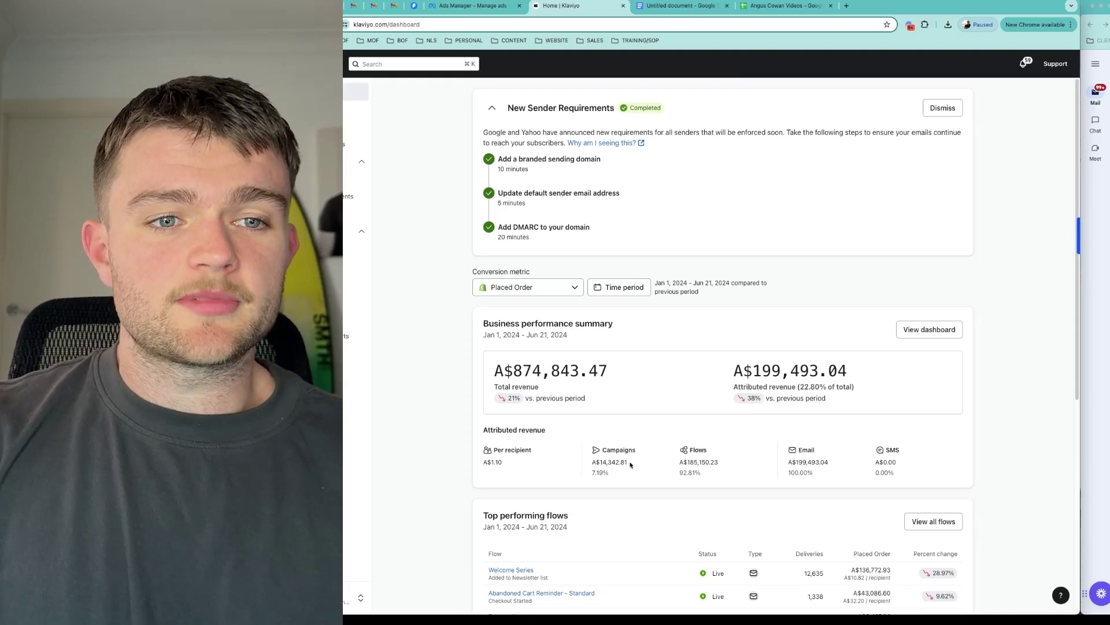
{"action": "left_click_drag", "start_coordinate": [630, 464], "coordinate": [593, 460]}
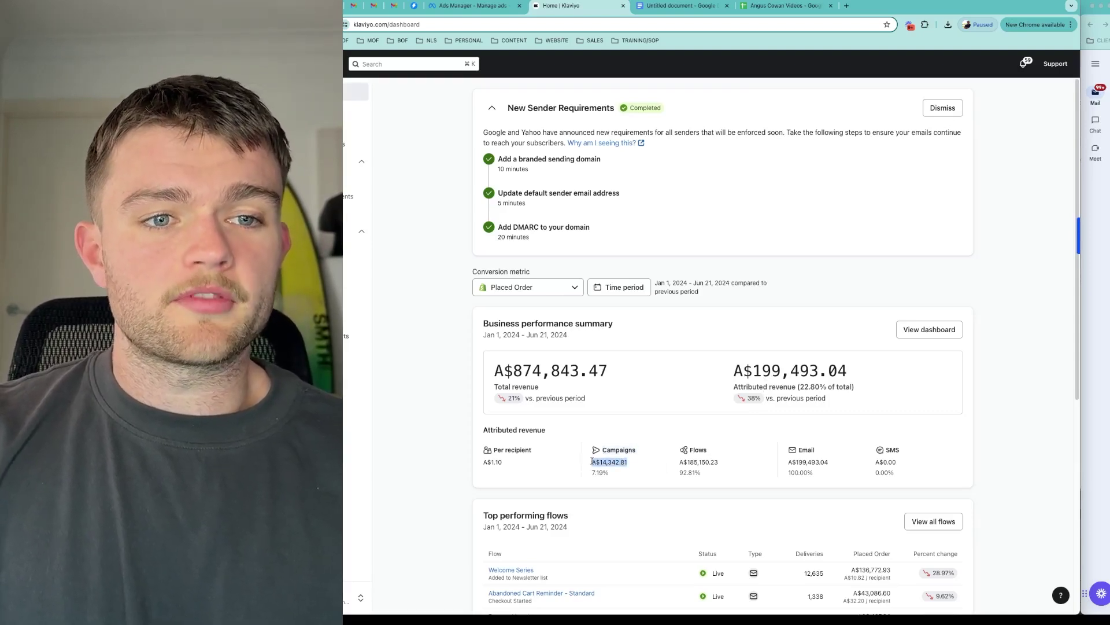
{"action": "left_click", "coordinate": [661, 7]}
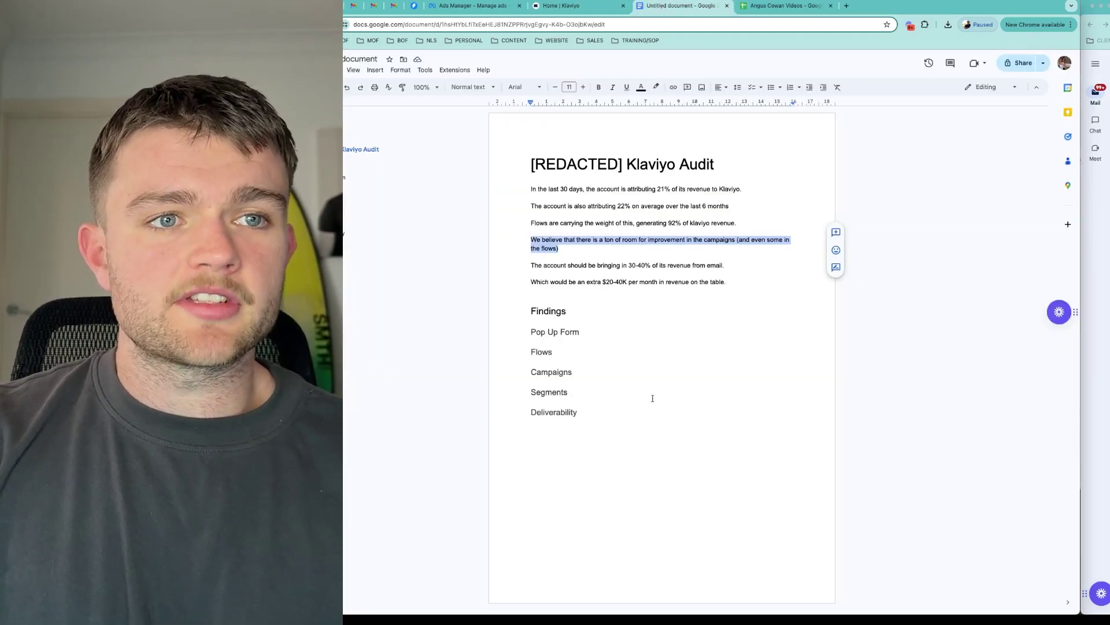
{"action": "left_click", "coordinate": [580, 264]}
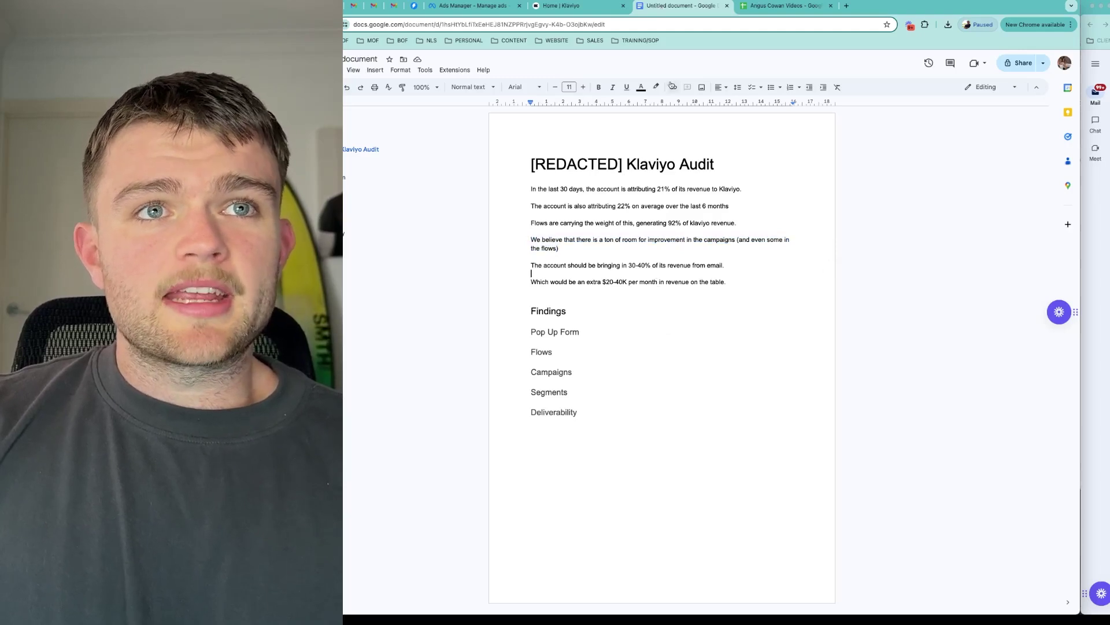
Compare Klaviyo's attributed revenue share with the audit document's line on how much revenue email should bring in.
{"action": "left_click", "coordinate": [581, 8]}
{"action": "left_click", "coordinate": [813, 372]}
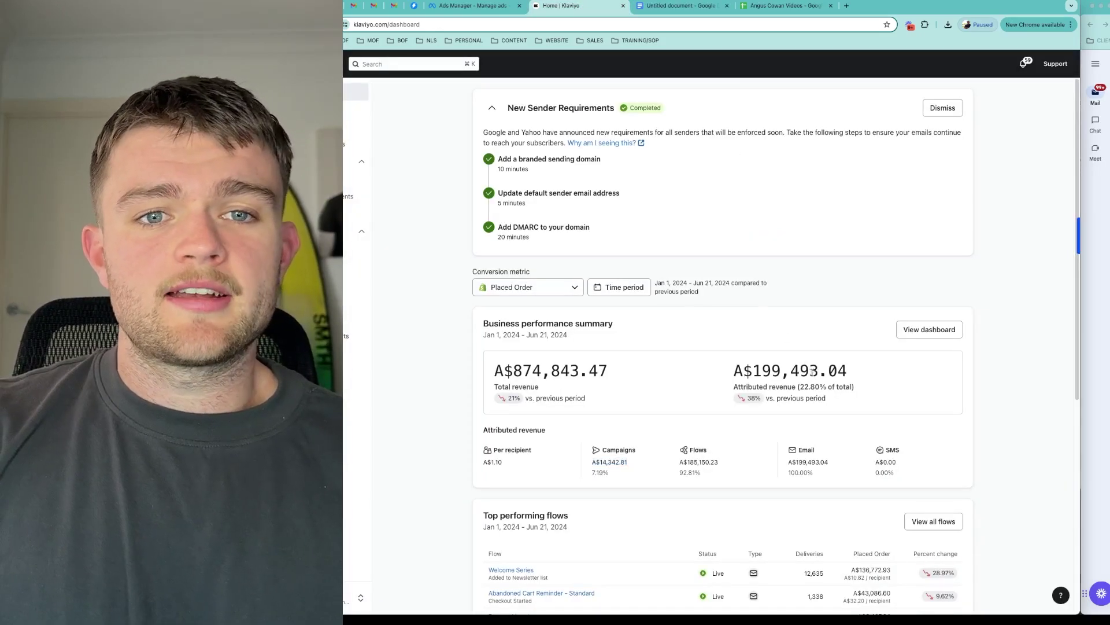
{"action": "left_click_drag", "start_coordinate": [798, 386], "coordinate": [822, 387]}
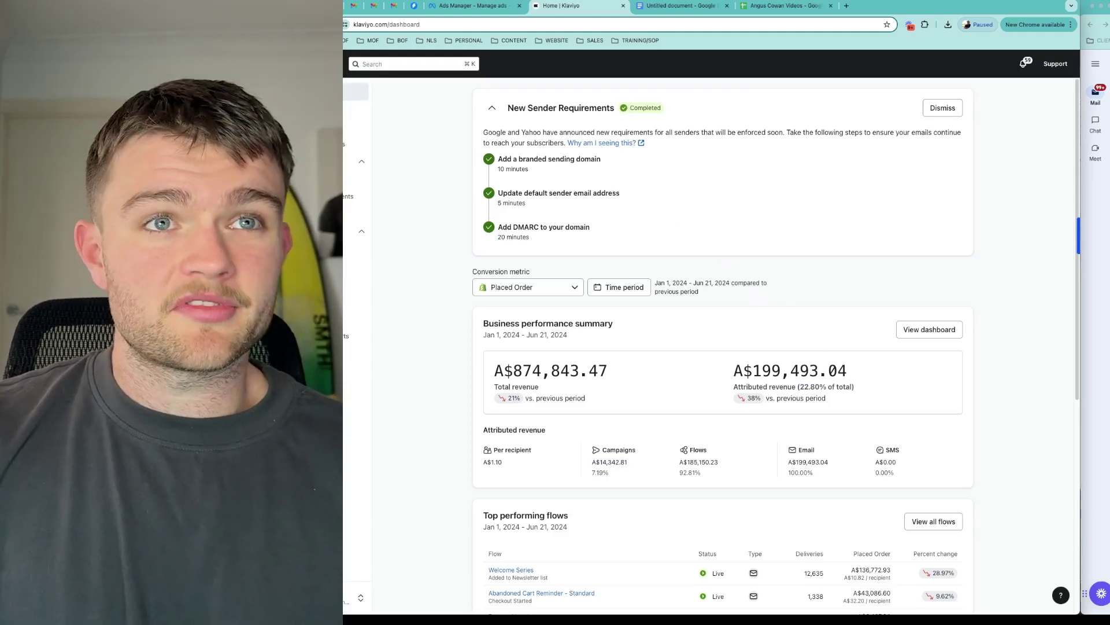
{"action": "left_click", "coordinate": [681, 6]}
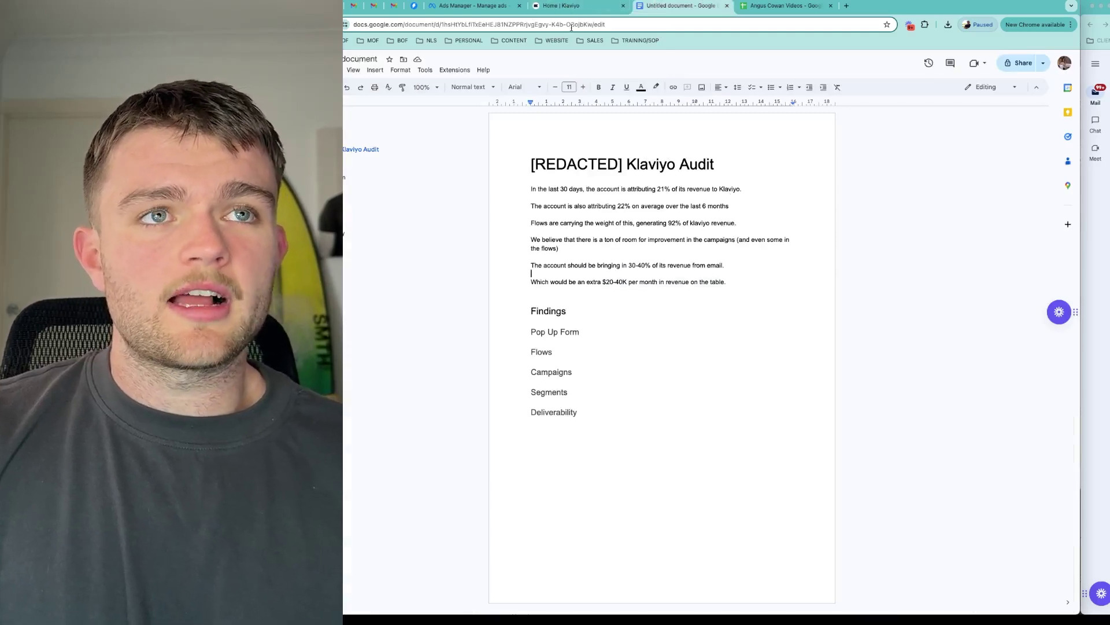
{"action": "left_click", "coordinate": [544, 7]}
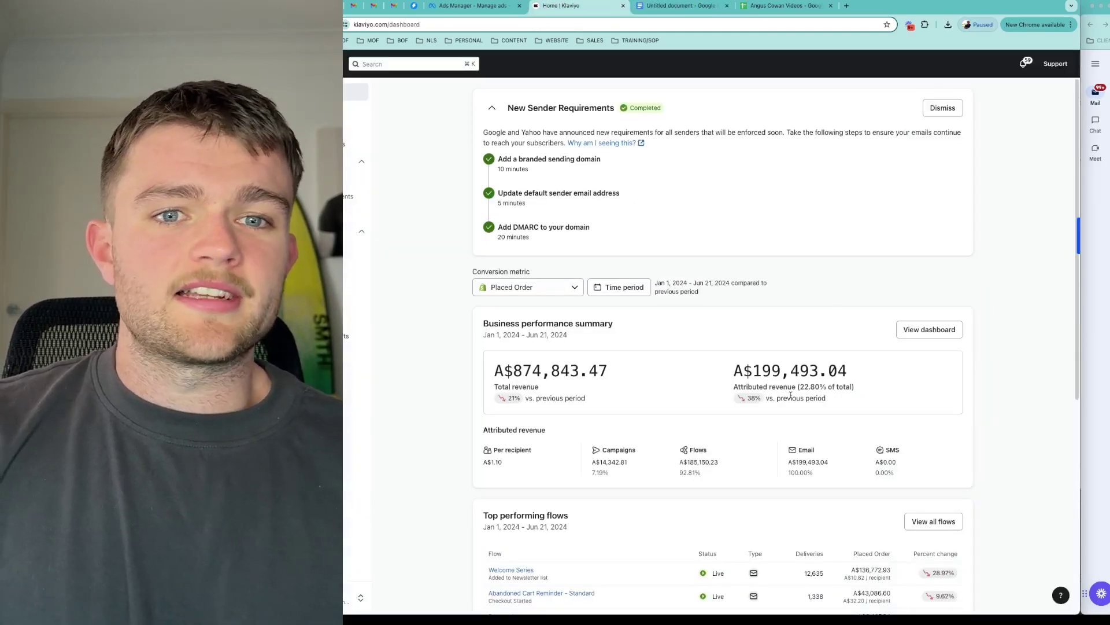
{"action": "left_click", "coordinate": [677, 8]}
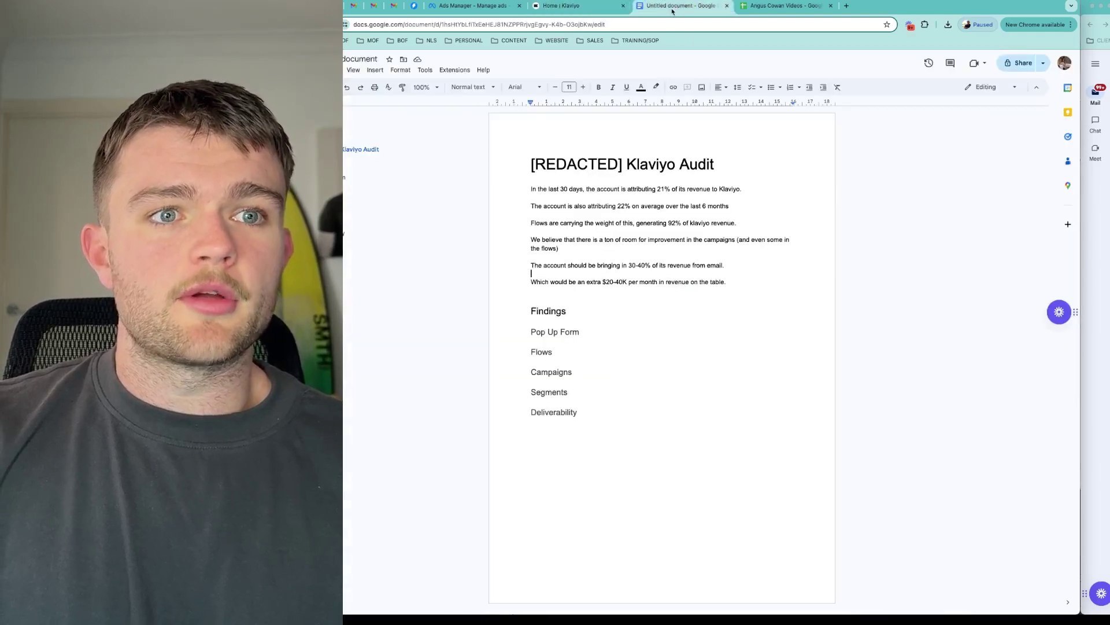
{"action": "left_click_drag", "start_coordinate": [600, 268], "coordinate": [722, 267]}
Switch to Klaviyo, set the dashboard's time period to Last 30 days, and check the attributed revenue and its share of the total.
{"action": "left_click", "coordinate": [592, 10]}
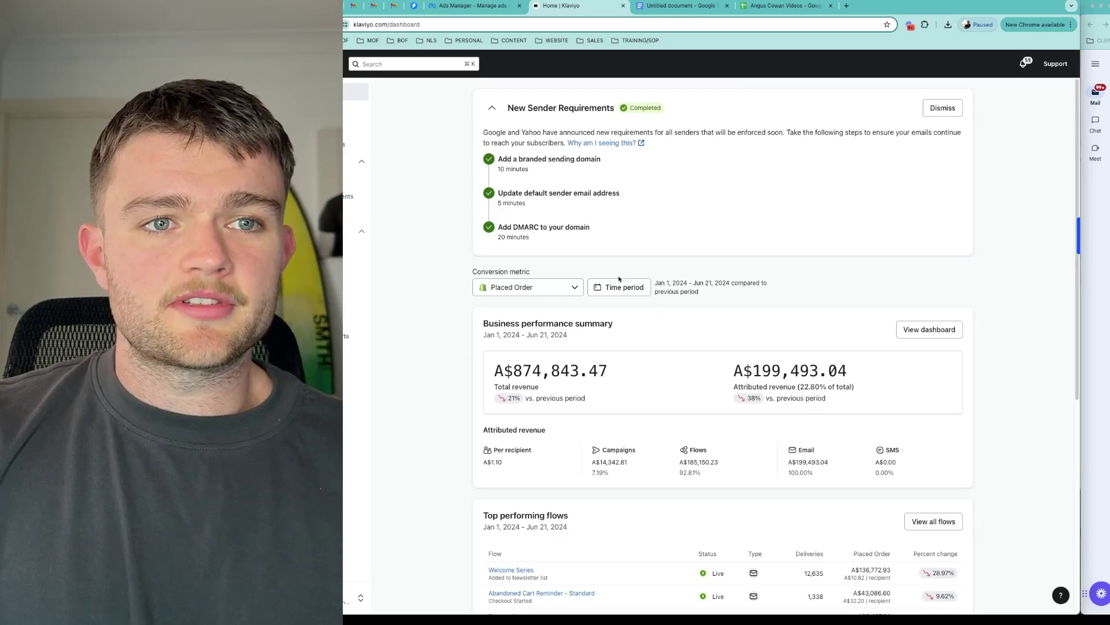
{"action": "left_click", "coordinate": [618, 281]}
{"action": "left_click", "coordinate": [665, 325]}
{"action": "left_click", "coordinate": [617, 414]}
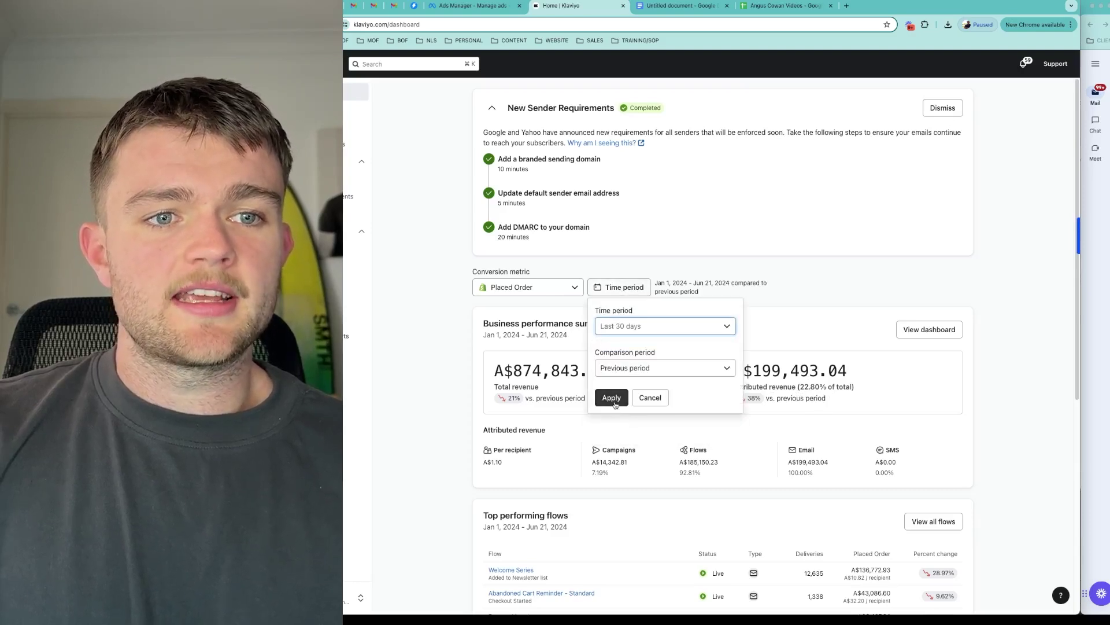
{"action": "left_click", "coordinate": [611, 398]}
{"action": "left_click_drag", "start_coordinate": [752, 370], "coordinate": [819, 385]}
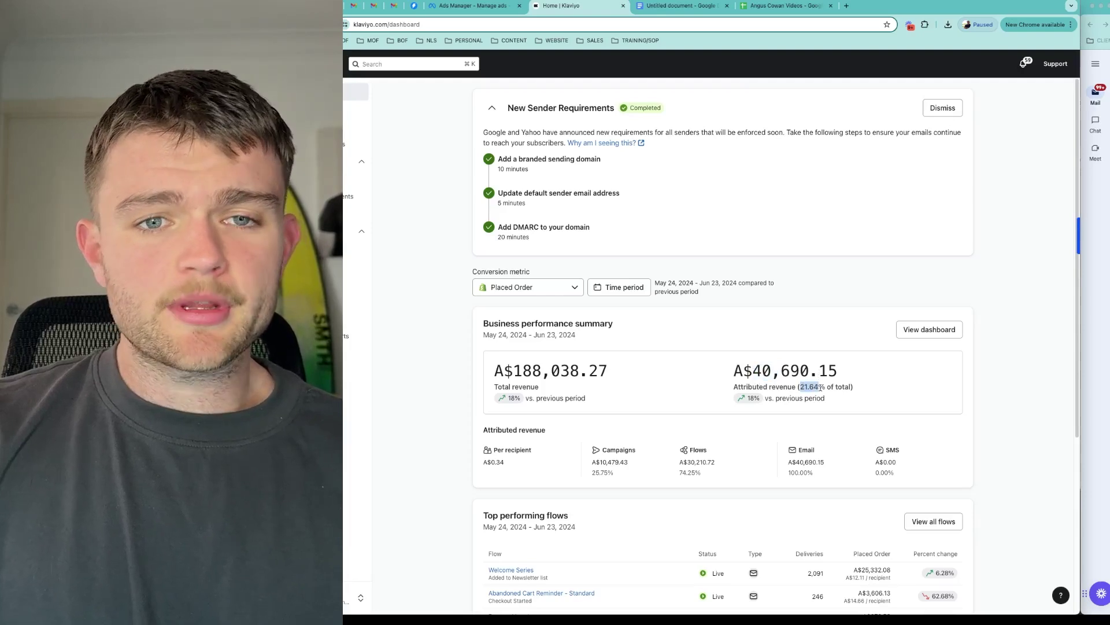
{"action": "left_click_drag", "start_coordinate": [752, 371], "coordinate": [809, 386]}
{"action": "left_click", "coordinate": [810, 387]}
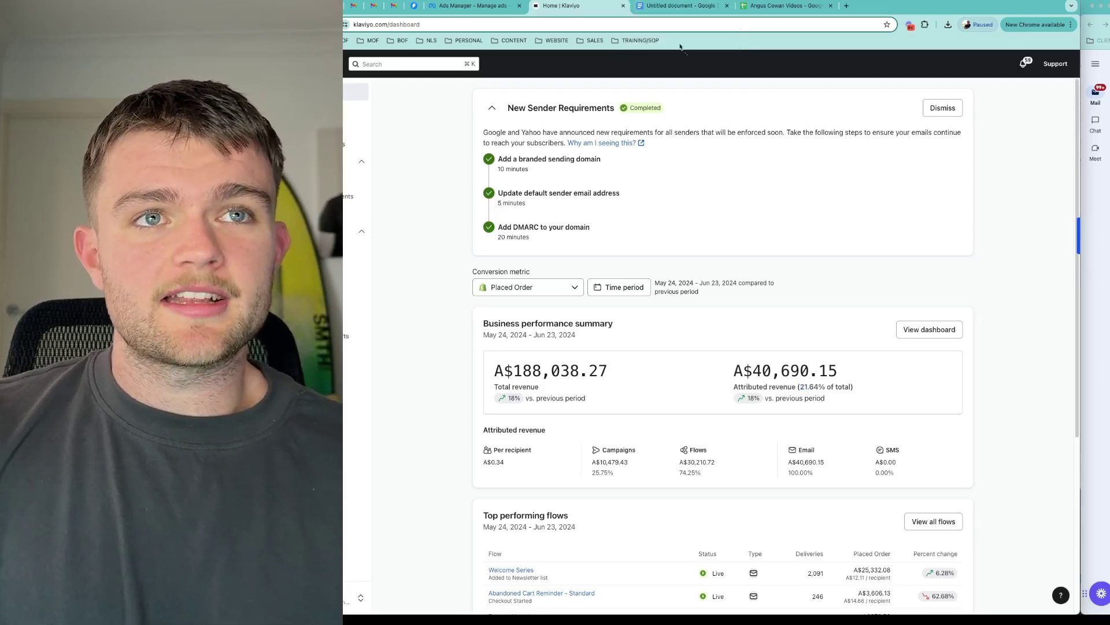
Review the Pop Up Form, Flows, Campaigns and Segments headings under Findings in the Google Docs audit.
{"action": "left_click", "coordinate": [666, 9]}
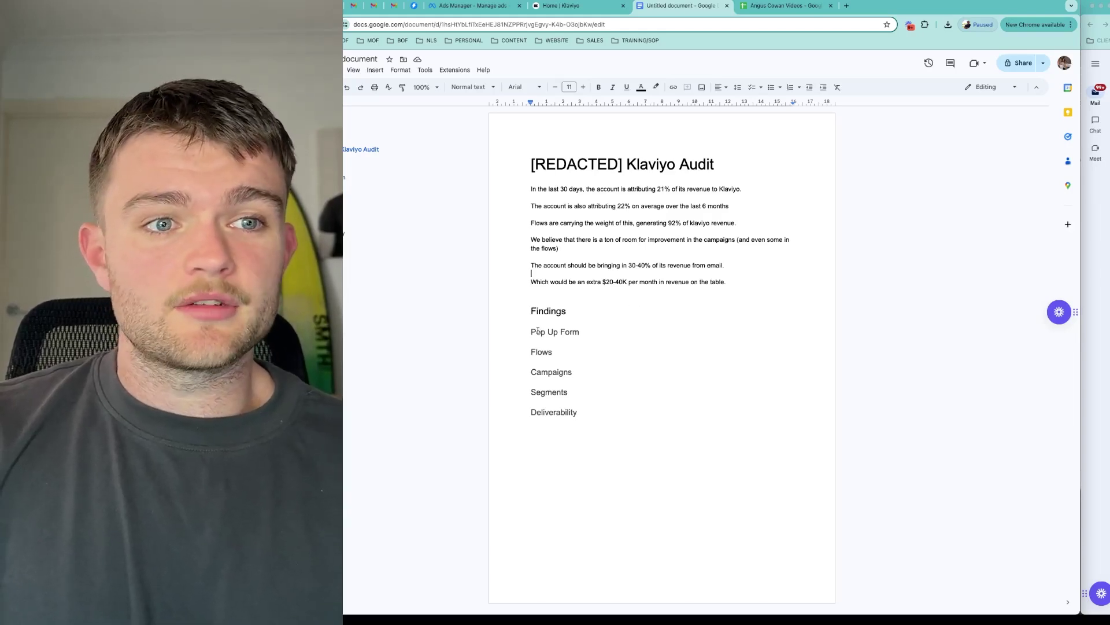
{"action": "left_click_drag", "start_coordinate": [528, 333], "coordinate": [565, 352]}
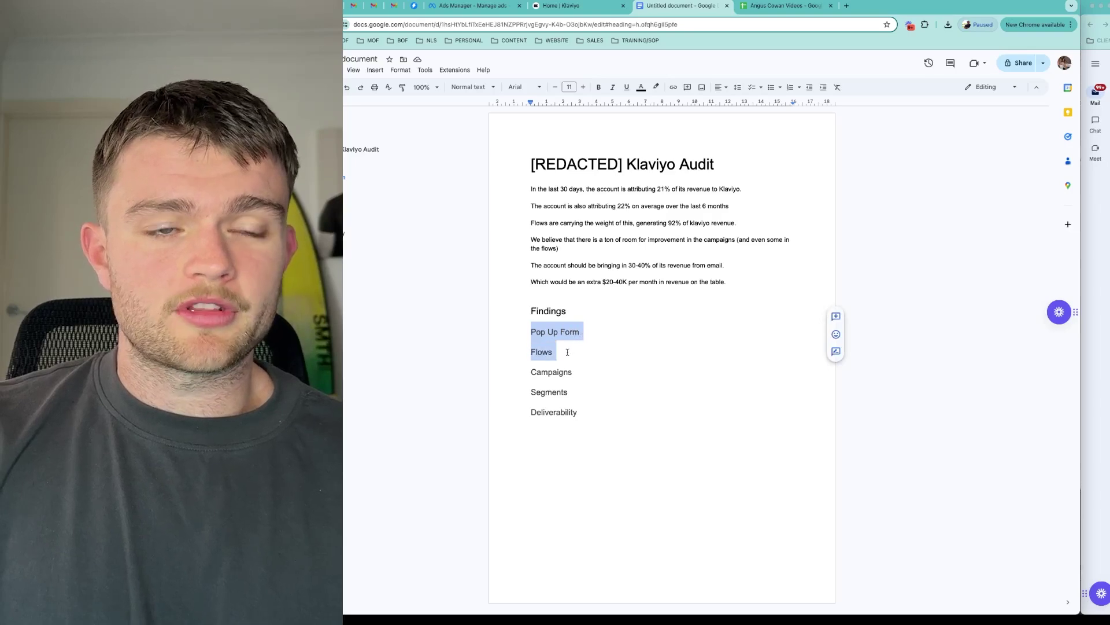
{"action": "left_click", "coordinate": [563, 355]}
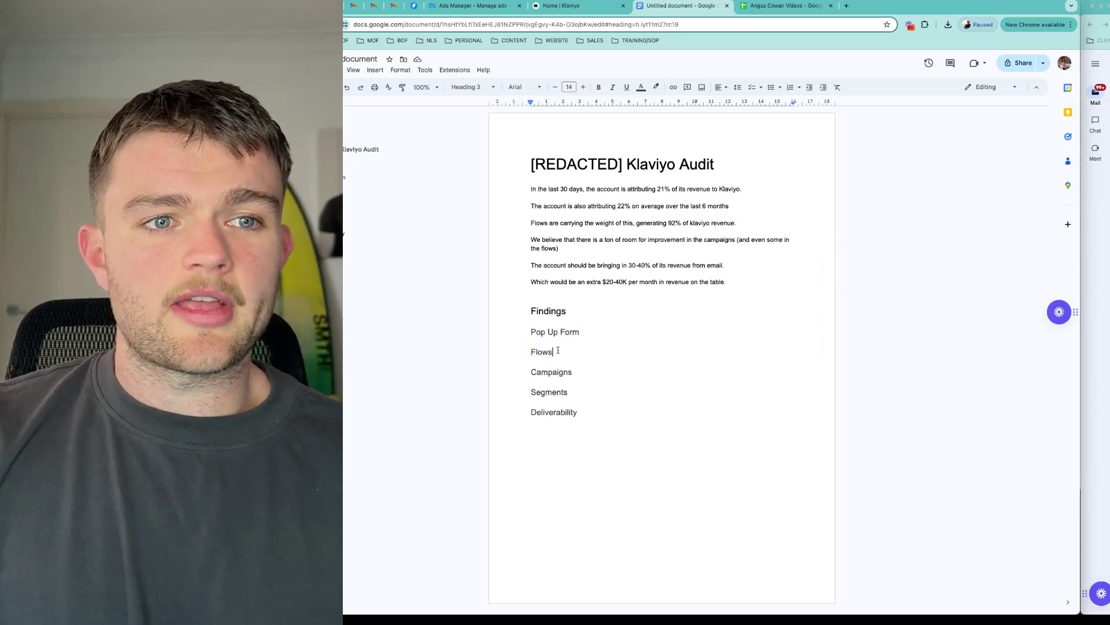
{"action": "left_click_drag", "start_coordinate": [531, 372], "coordinate": [573, 393]}
{"action": "left_click", "coordinate": [573, 376]}
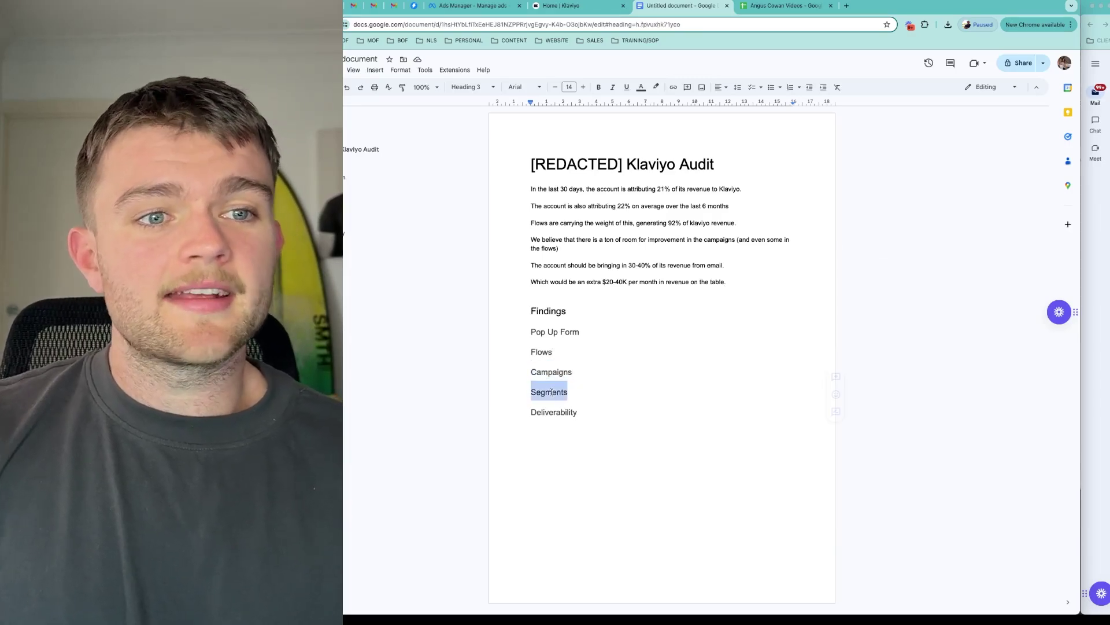
Review the Segments and Deliverability headings, and the whole list of headings from Pop Up Form to Deliverability under Findings.
{"action": "left_click", "coordinate": [605, 392]}
{"action": "left_click", "coordinate": [601, 413]}
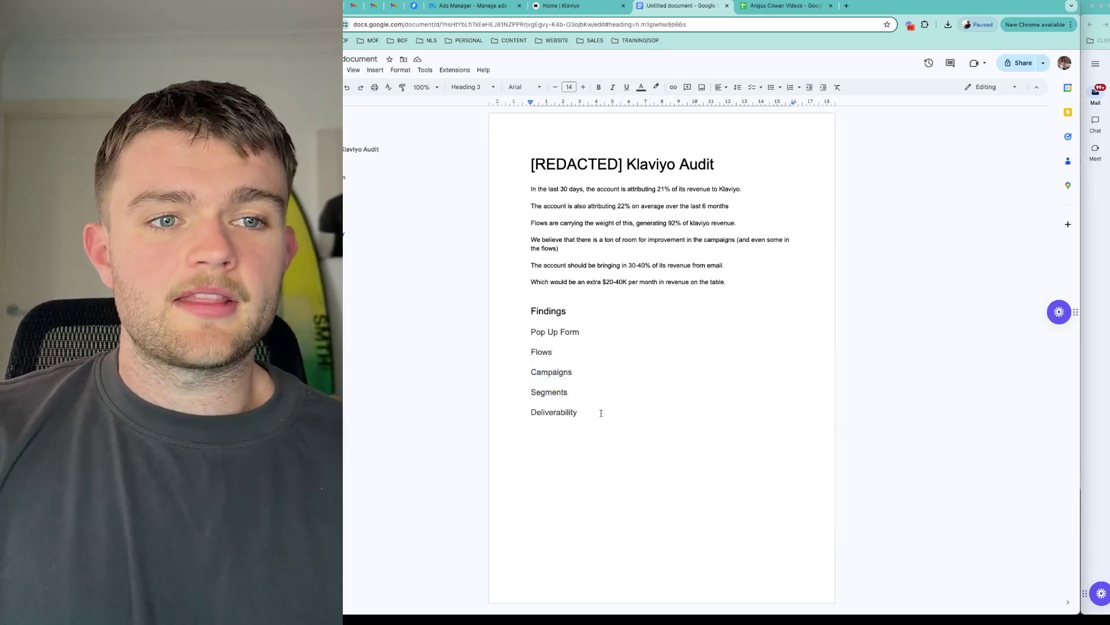
{"action": "left_click_drag", "start_coordinate": [576, 411], "coordinate": [581, 331]}
{"action": "left_click", "coordinate": [608, 353]}
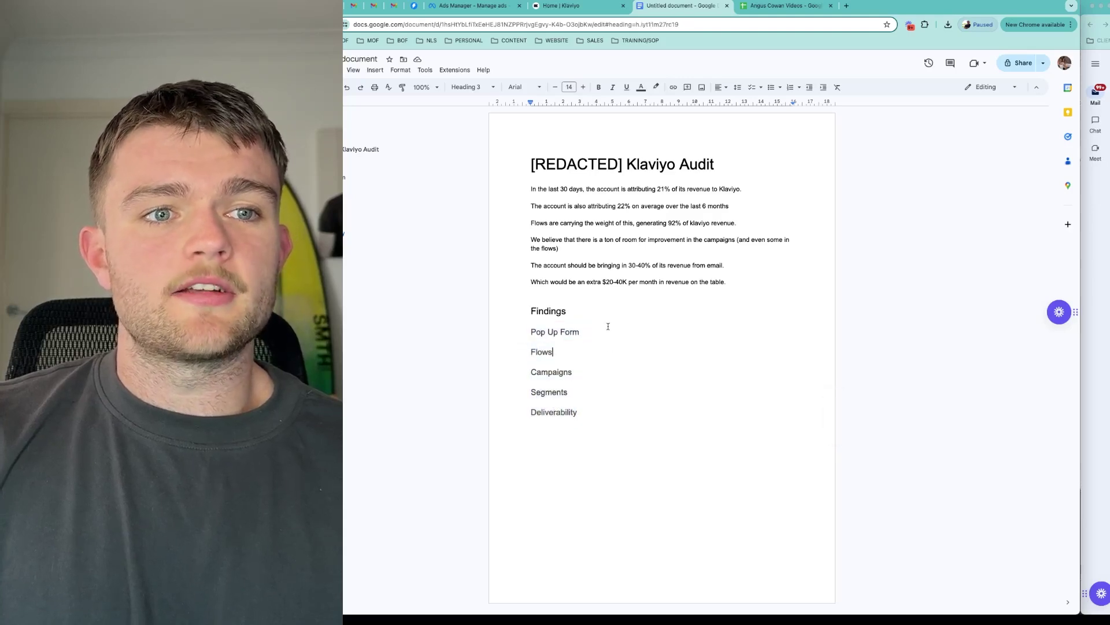
Switch to Klaviyo, check the submit rates in the sign-up forms list, and return to the audit document.
{"action": "left_click", "coordinate": [560, 6]}
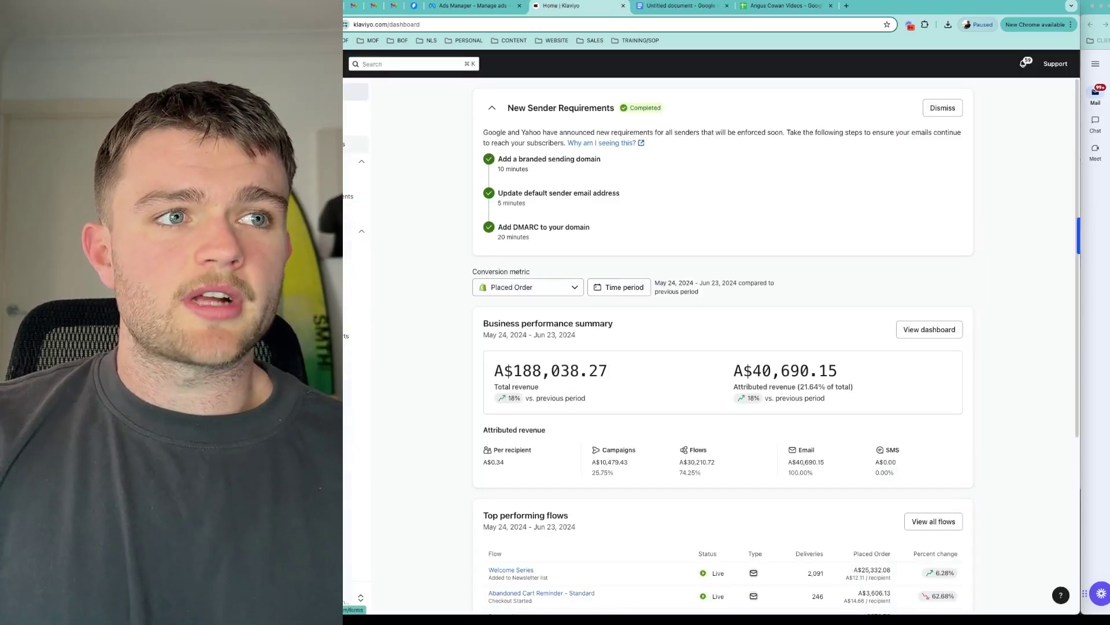
{"action": "left_click", "coordinate": [356, 143]}
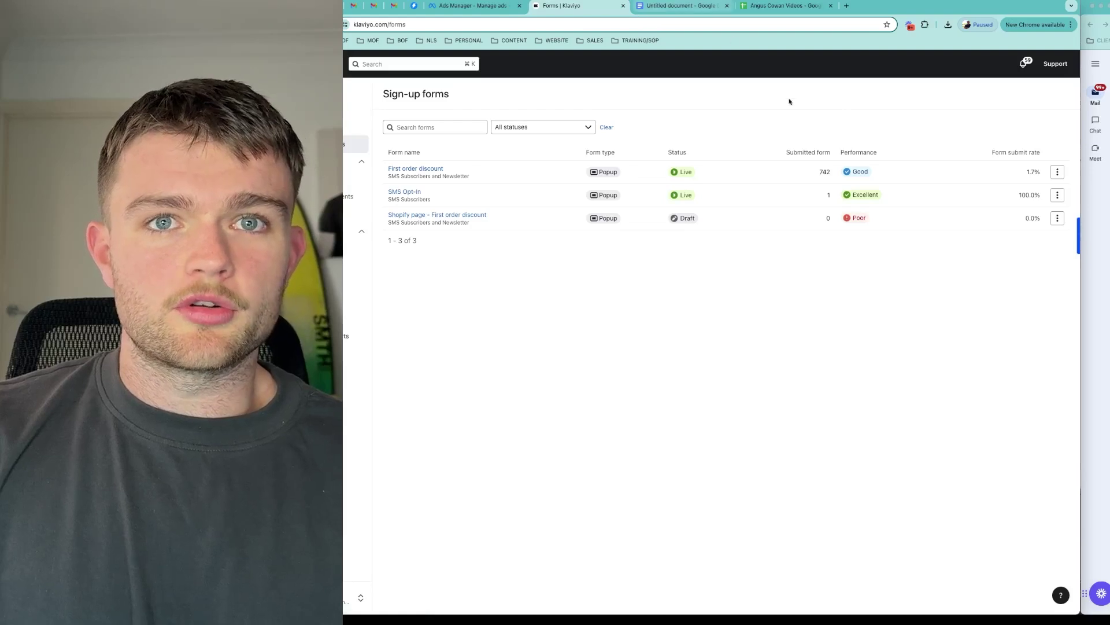
{"action": "left_click", "coordinate": [683, 6]}
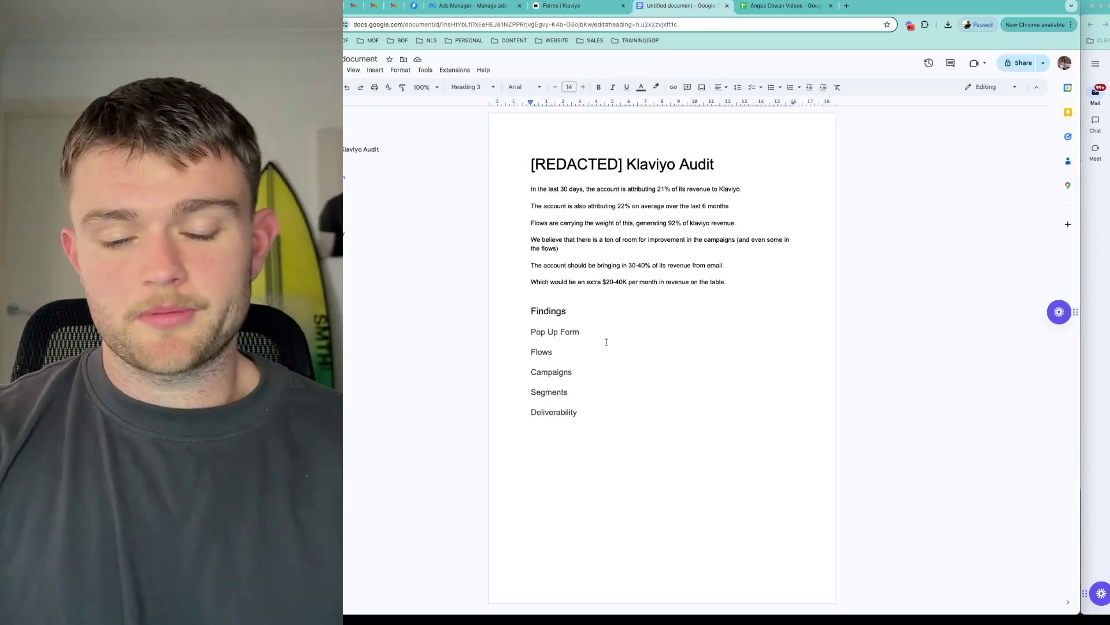
Under the Pop Up Form heading, add a dashed bullet reading "1.7% opt in on the pop up form is way too low".
{"action": "key", "text": "Return"}
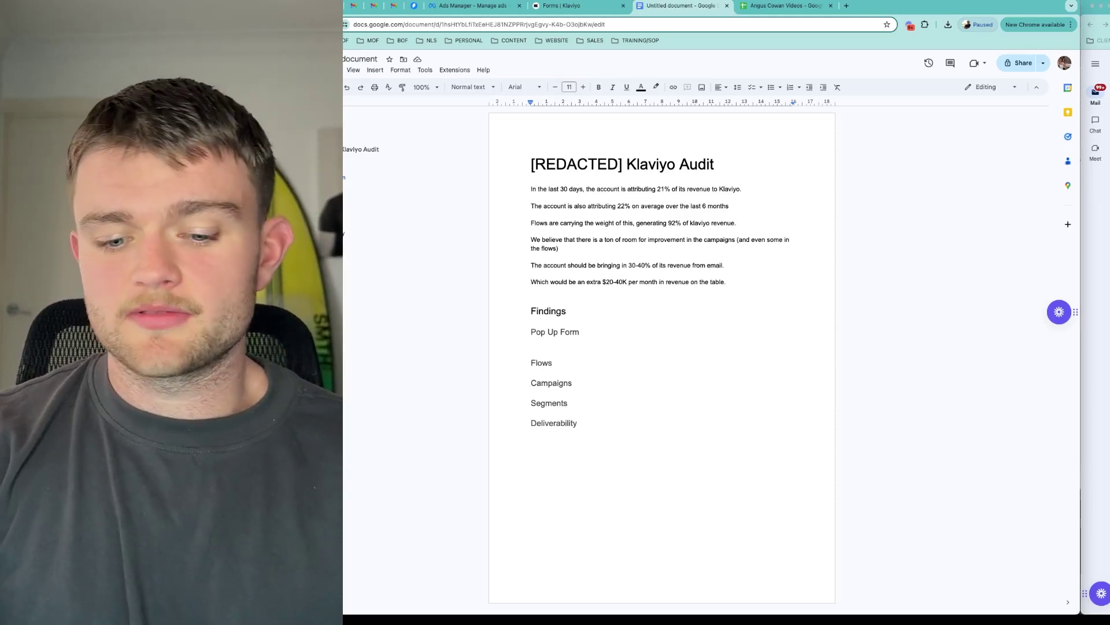
{"action": "type", "text": "- 1.7"}
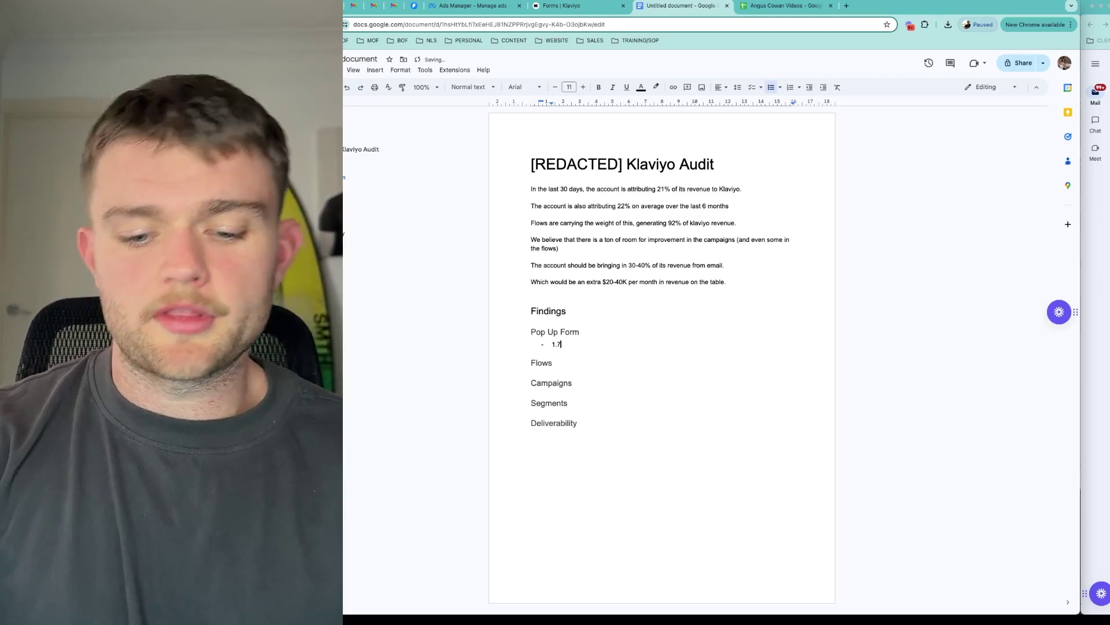
{"action": "type", "text": "% opt in on"}
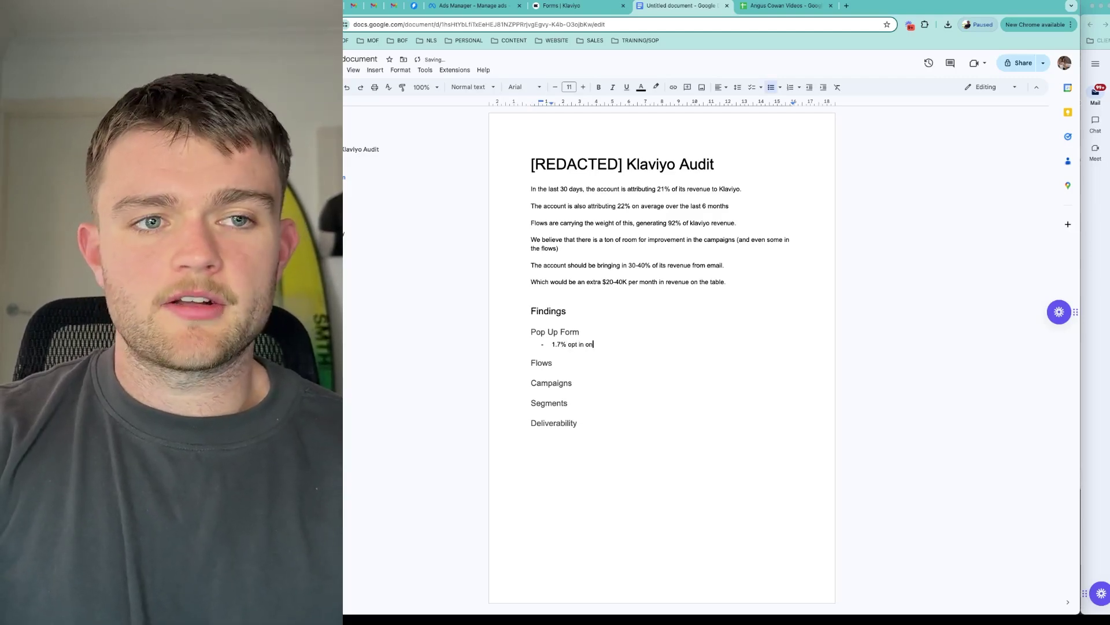
{"action": "type", "text": " the pop up "}
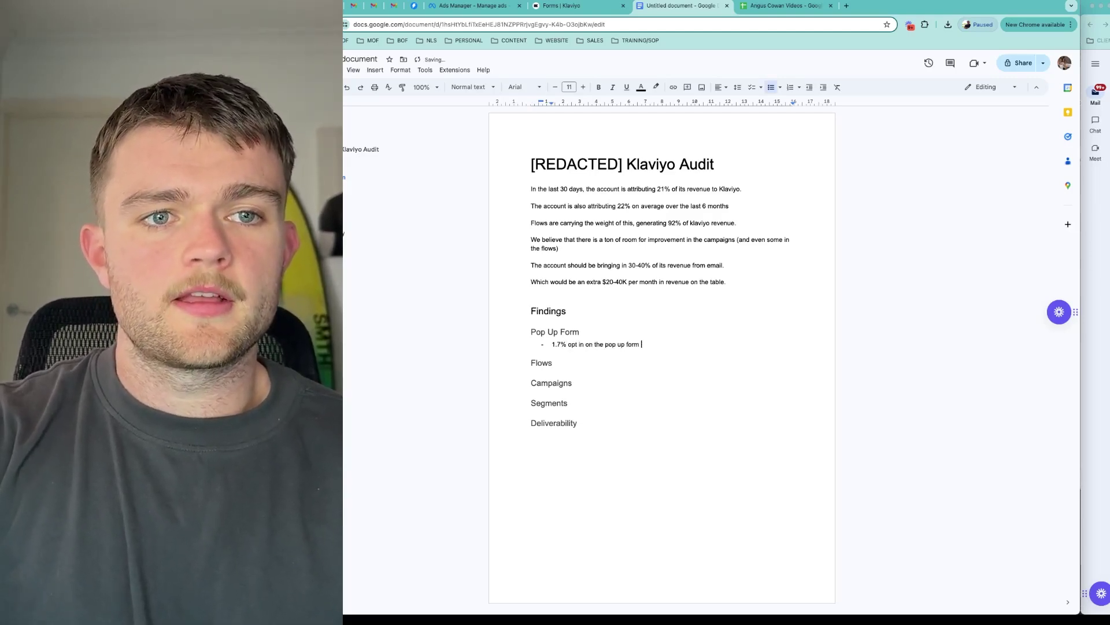
{"action": "type", "text": "form is way too low"}
{"action": "key", "text": "Return"}
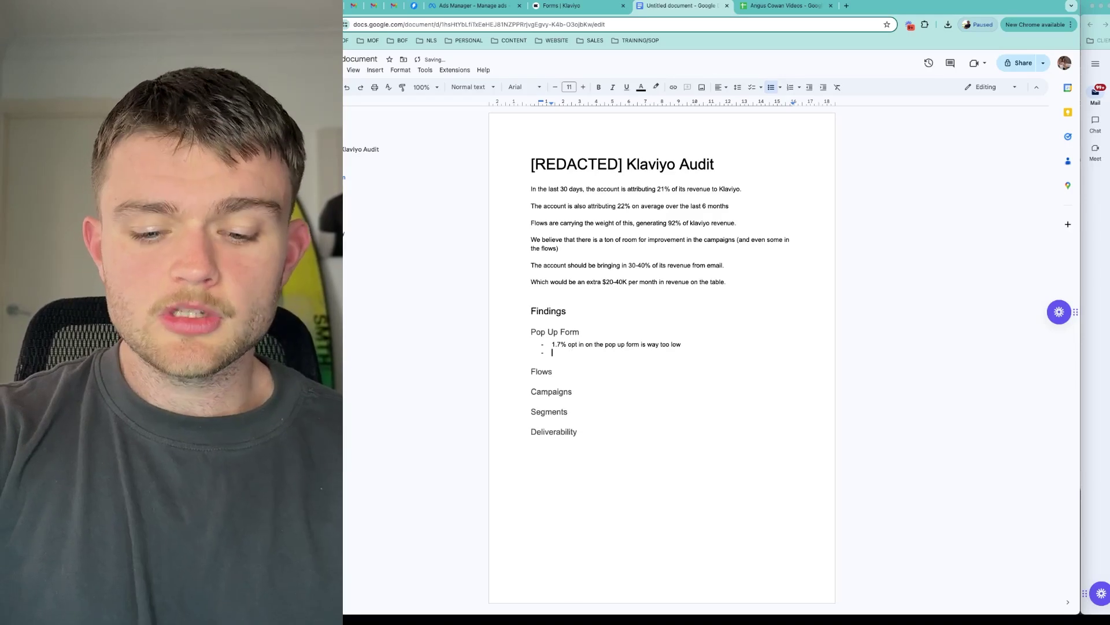
Add a second bullet, "We should be trying to at least DOUBLE this opt in rate, if not, get it to at least 5%".
{"action": "type", "text": "We should be shooting to a"}
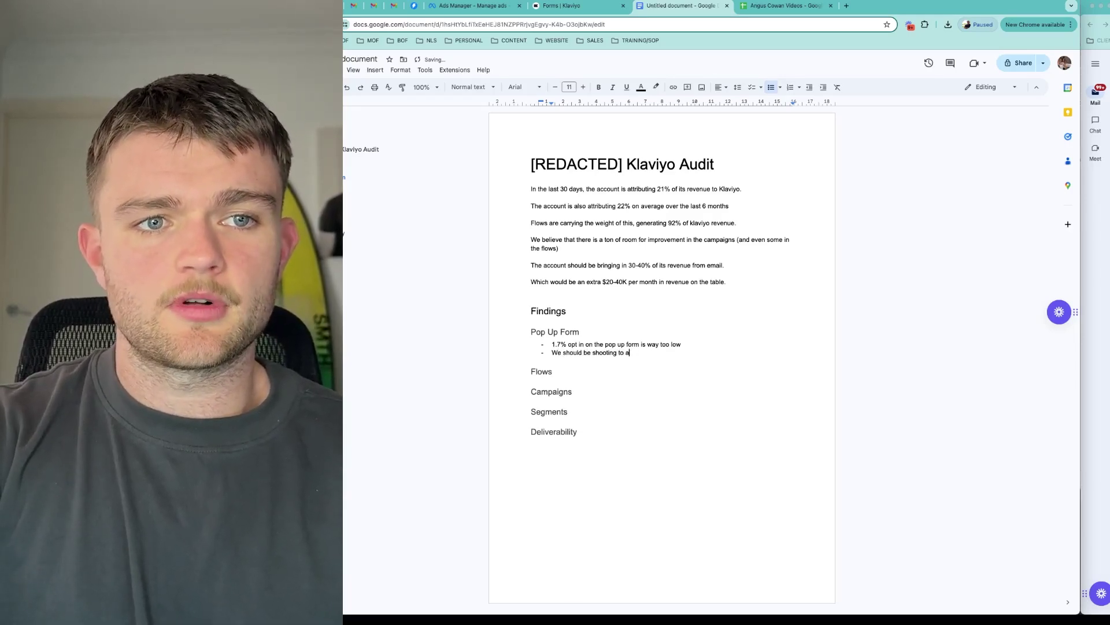
{"action": "type", "text": "try"}
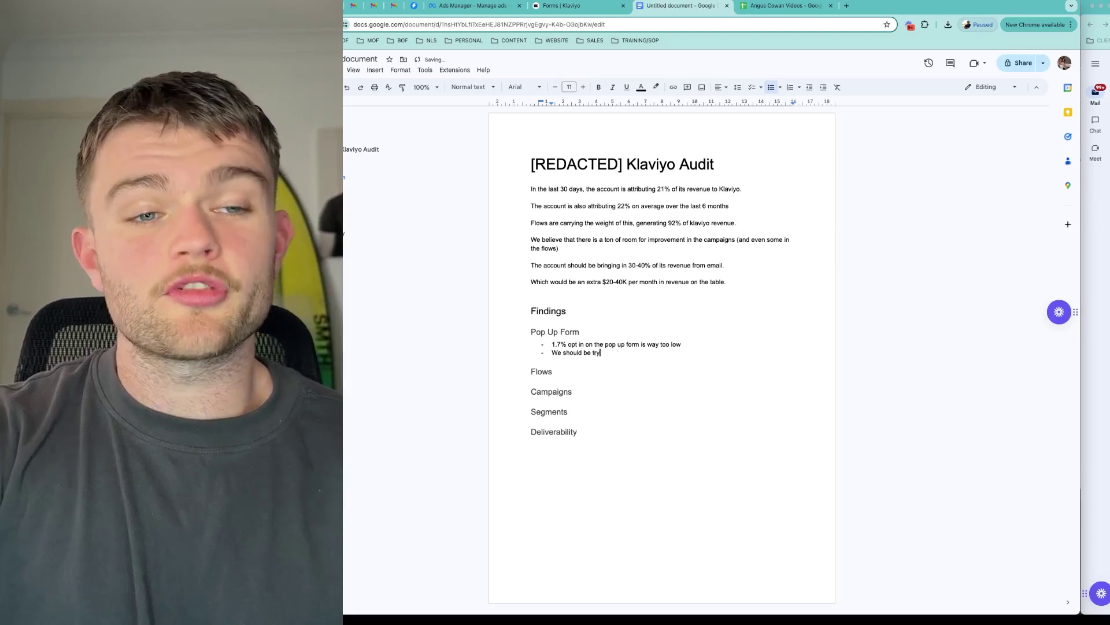
{"action": "type", "text": "ing to at least DOUVL"}
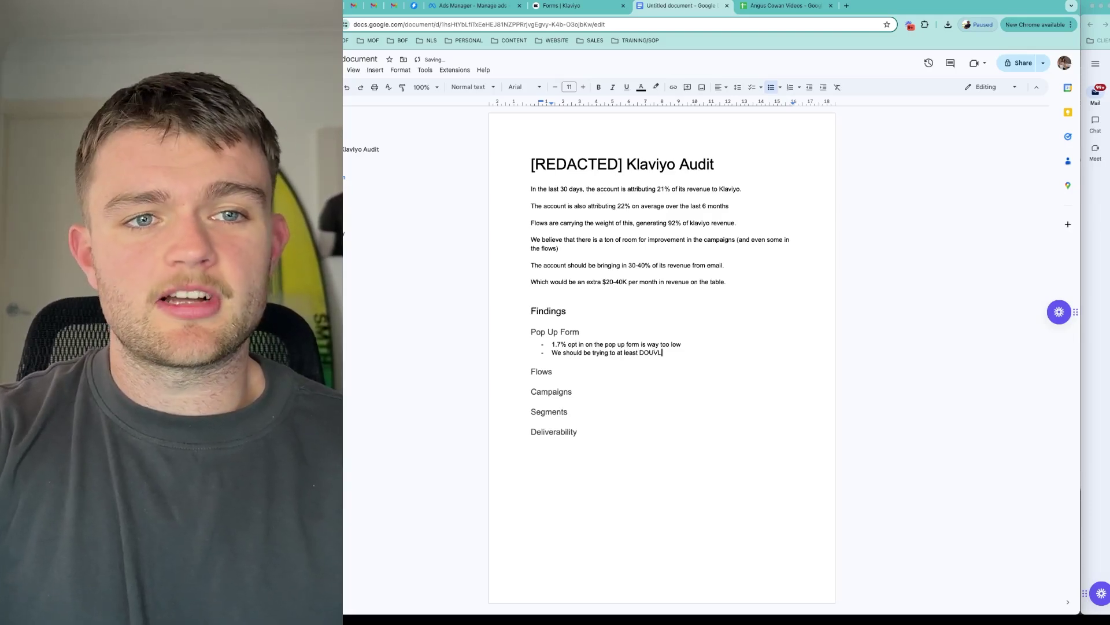
{"action": "key", "text": "BackSpace"}
{"action": "key", "text": "BackSpace"}
{"action": "type", "text": "BLE this o"}
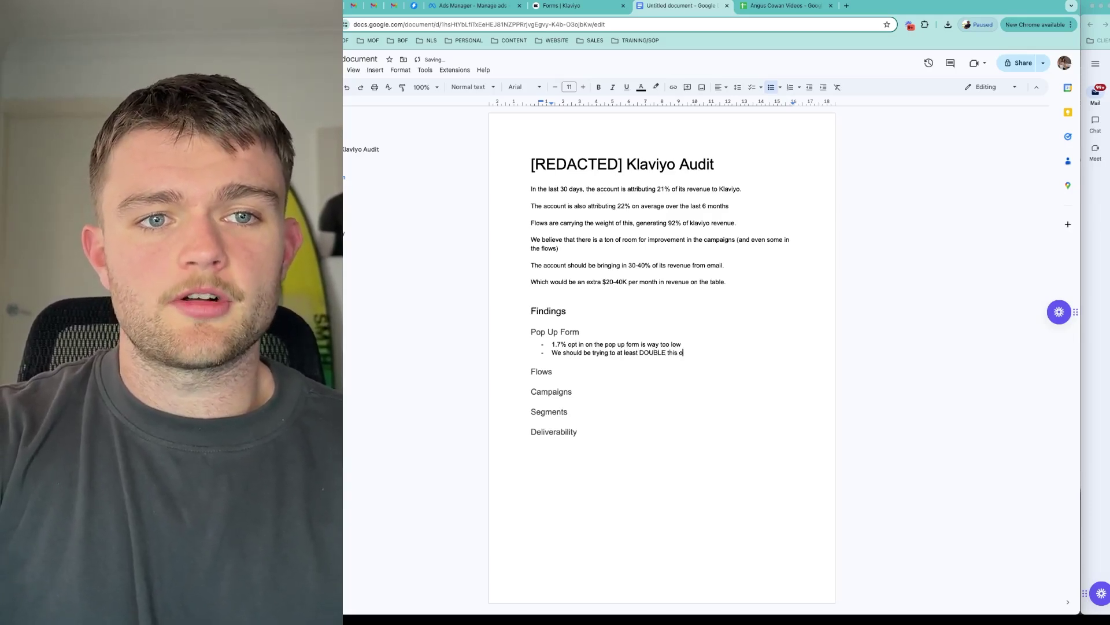
{"action": "type", "text": "pt in rate, if not, get it to at least 5"}
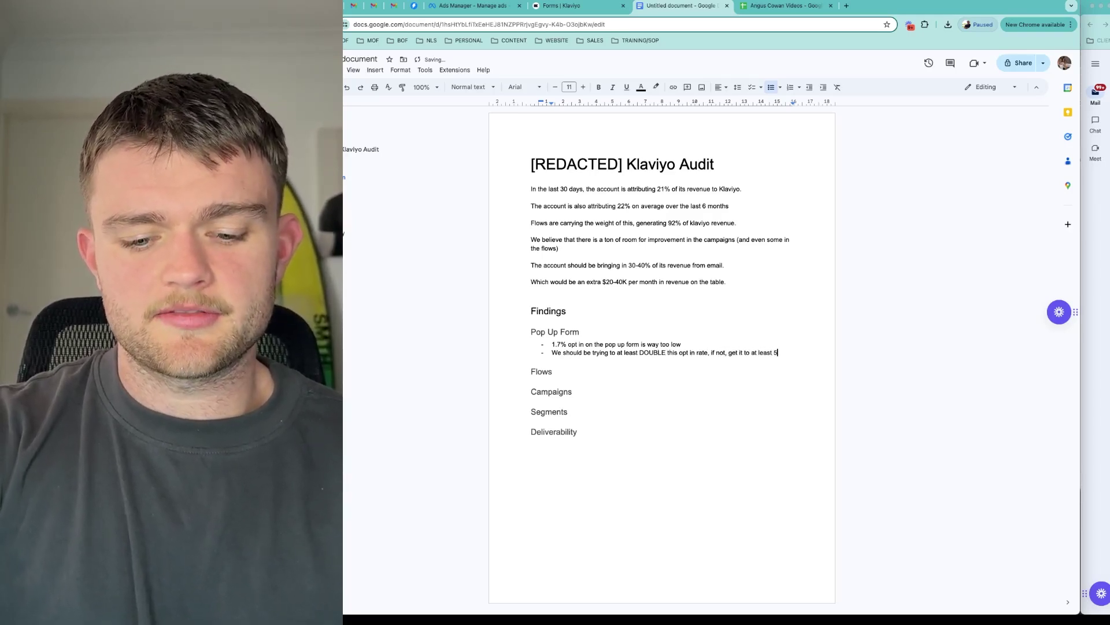
{"action": "key", "text": "Return"}
{"action": "key", "text": "Return"}
{"action": "key", "text": "Return"}
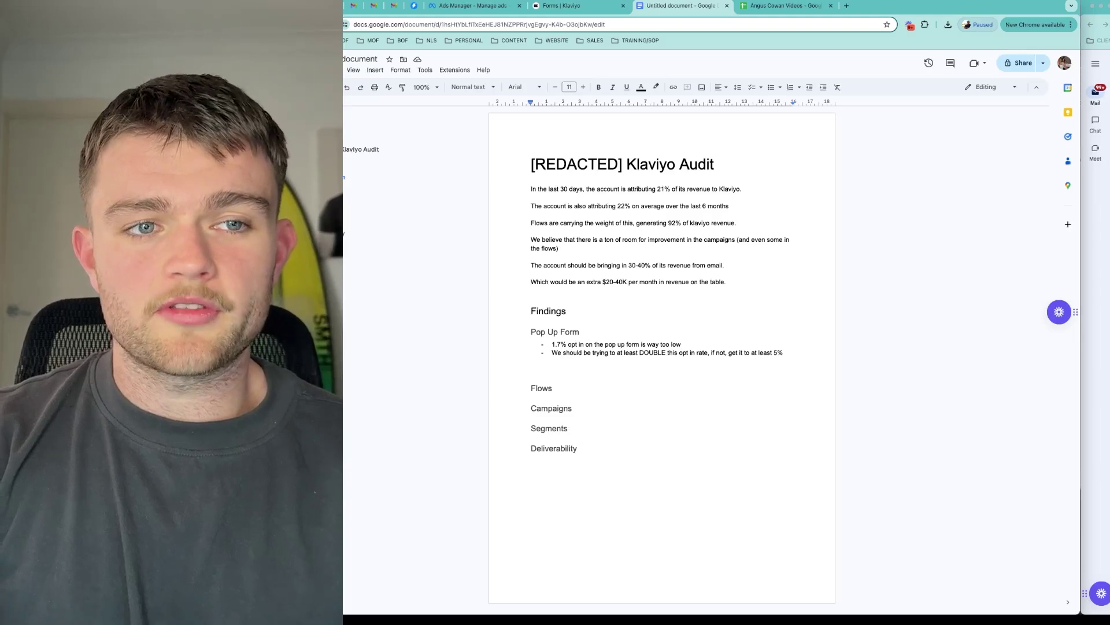
Add the line "We're missing out on sales in our flows (even though they're already strong, by not increasing opt ins here)" below the bullets.
{"action": "type", "text": "We're mis"}
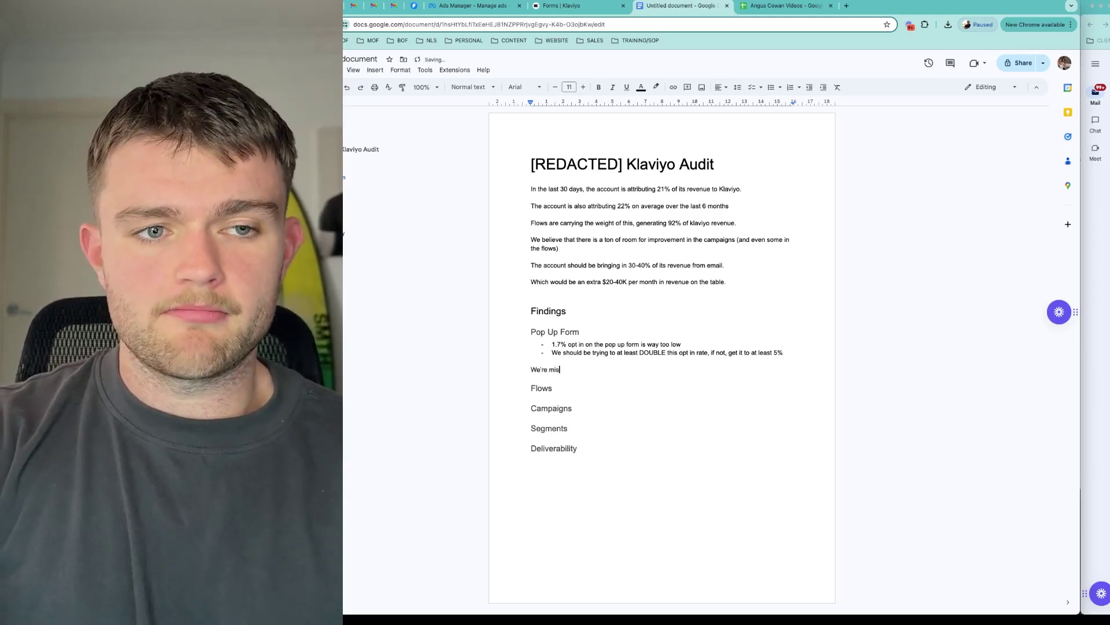
{"action": "type", "text": "sing out on sales in o"}
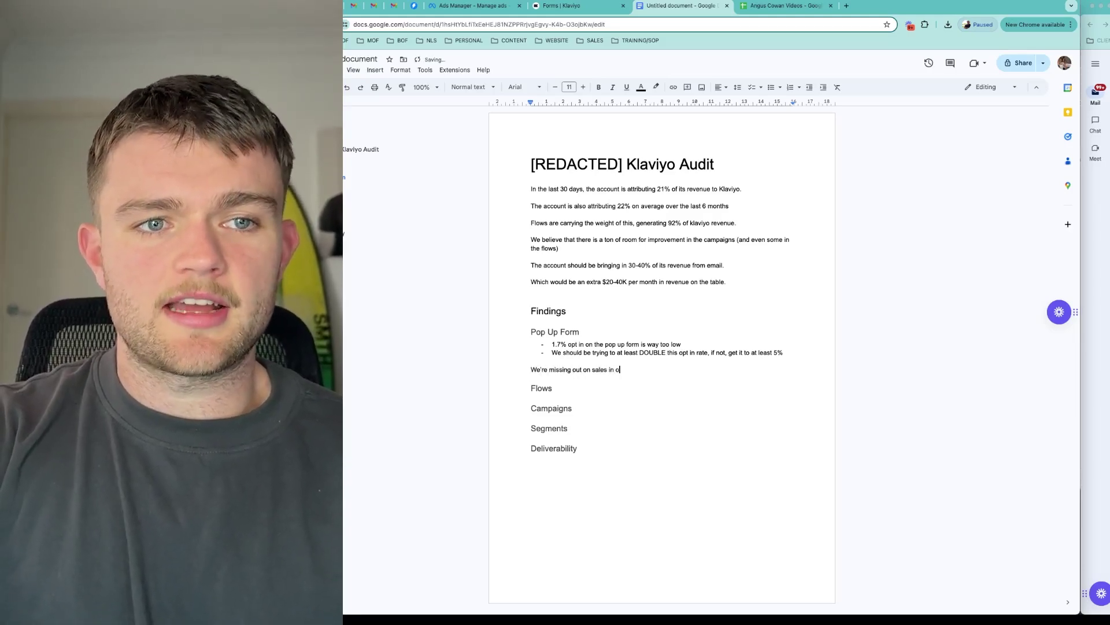
{"action": "type", "text": "ur flows (even though they'rea"}
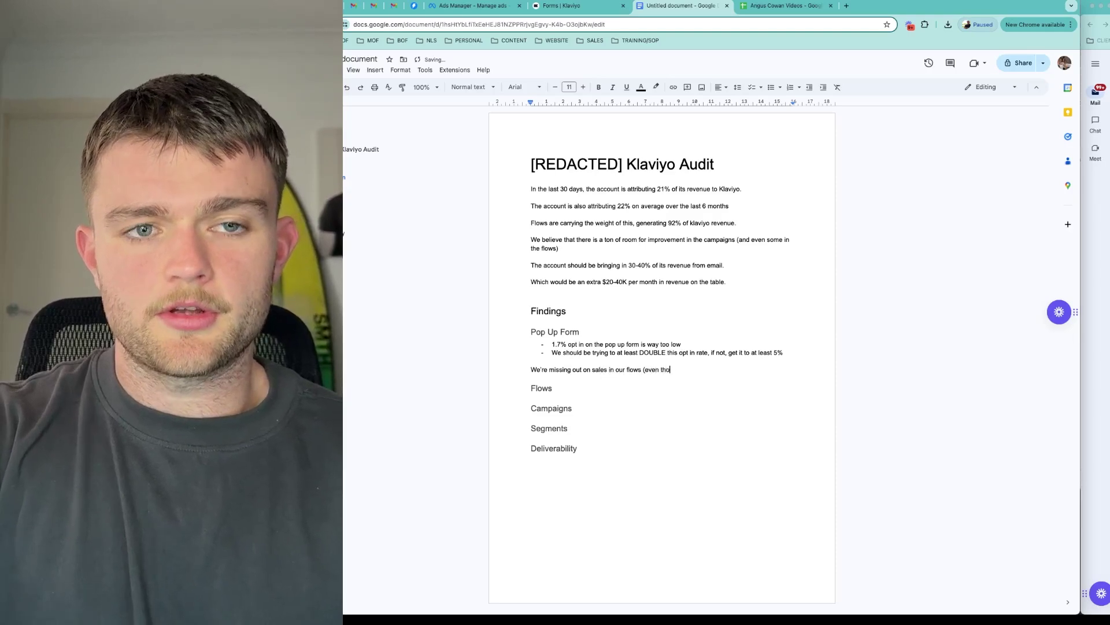
{"action": "key", "text": "BackSpace"}
{"action": "key", "text": "BackSpace"}
{"action": "type", "text": "al"}
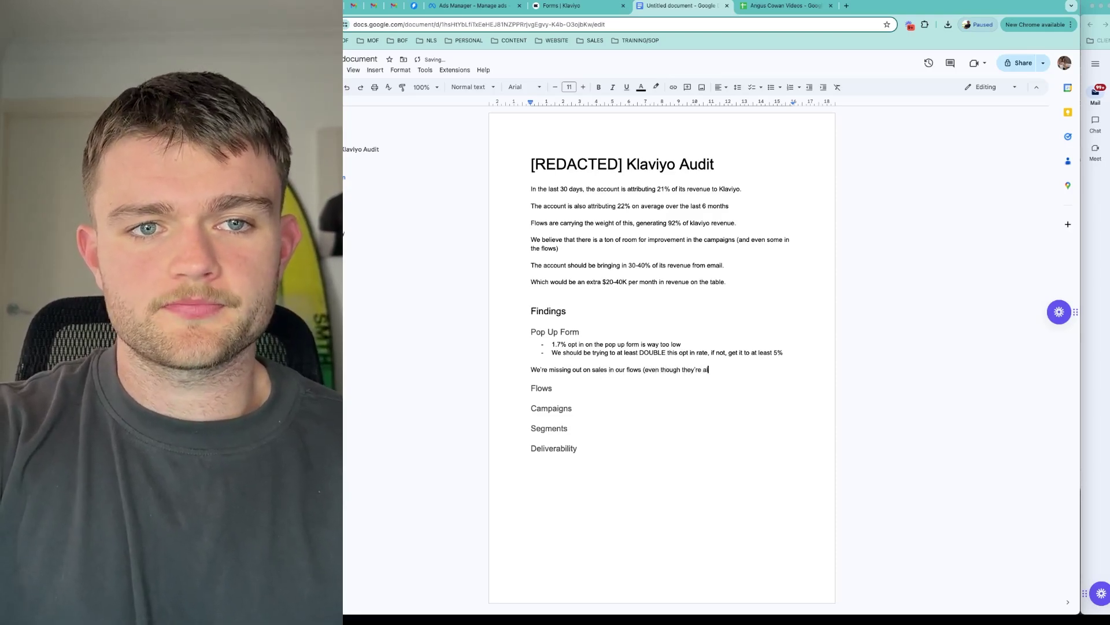
{"action": "type", "text": "ready strong, by"}
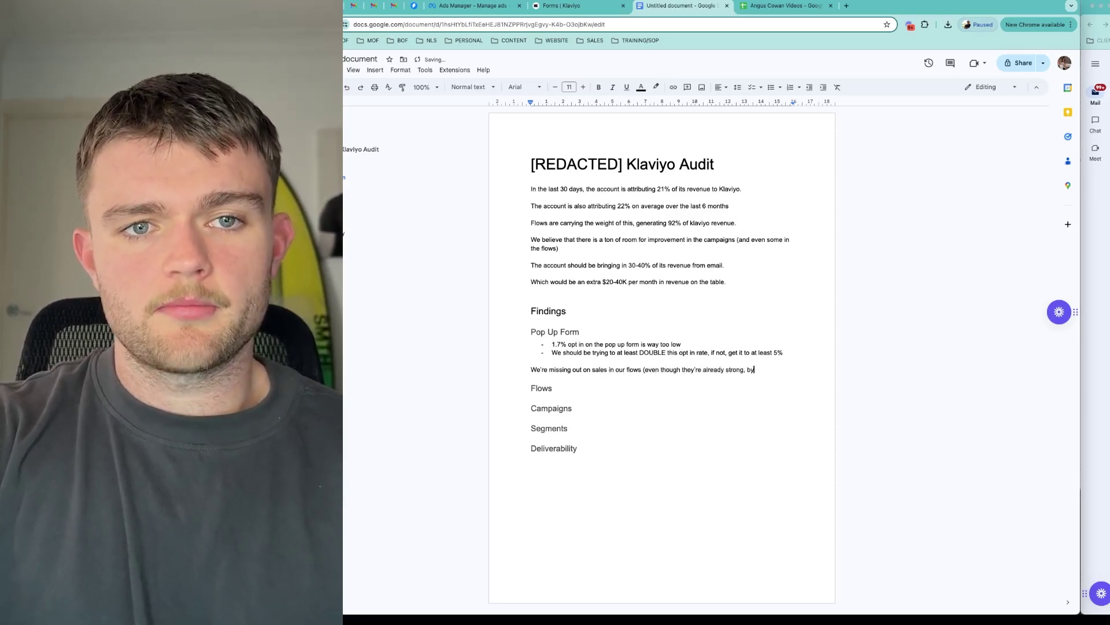
{"action": "type", "text": " not increas"}
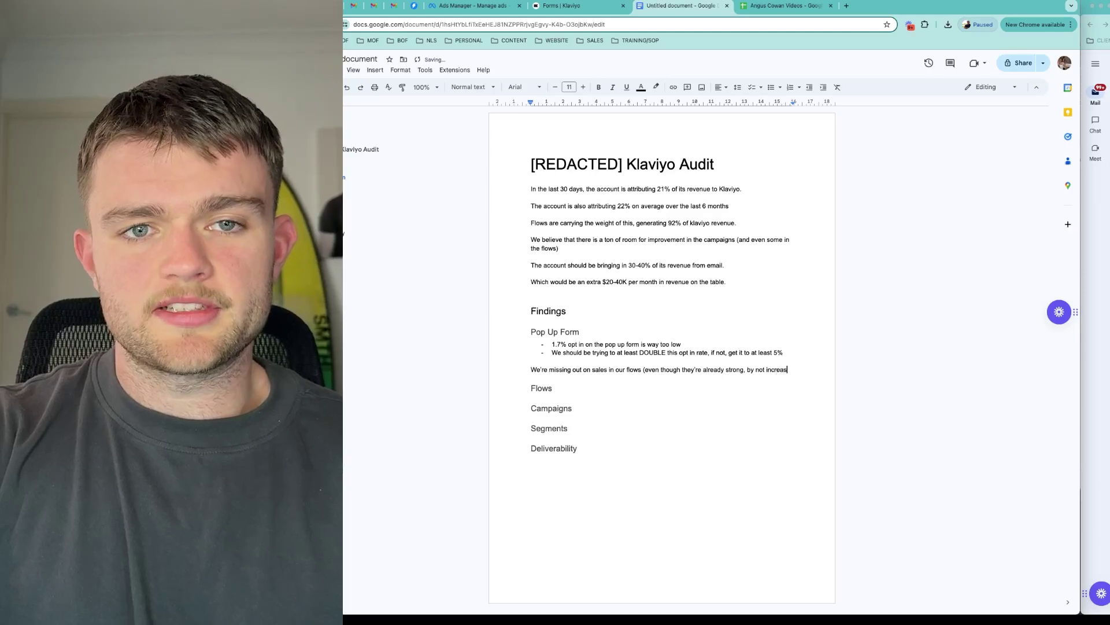
{"action": "type", "text": "ing opt ins here)"}
{"action": "key", "text": "Return"}
{"action": "key", "text": "Return"}
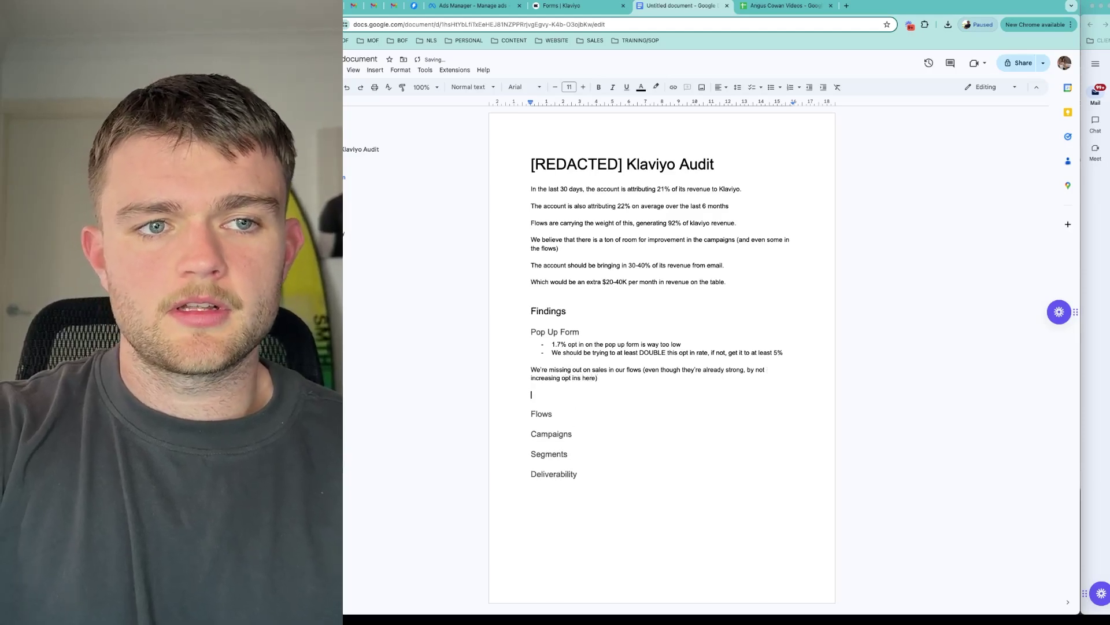
Add the Pop Up Form line "We could DOUBLE the amount of people in our welcome flow, by doubling the opt in rate".
{"action": "type", "text": "We could DOUBL"}
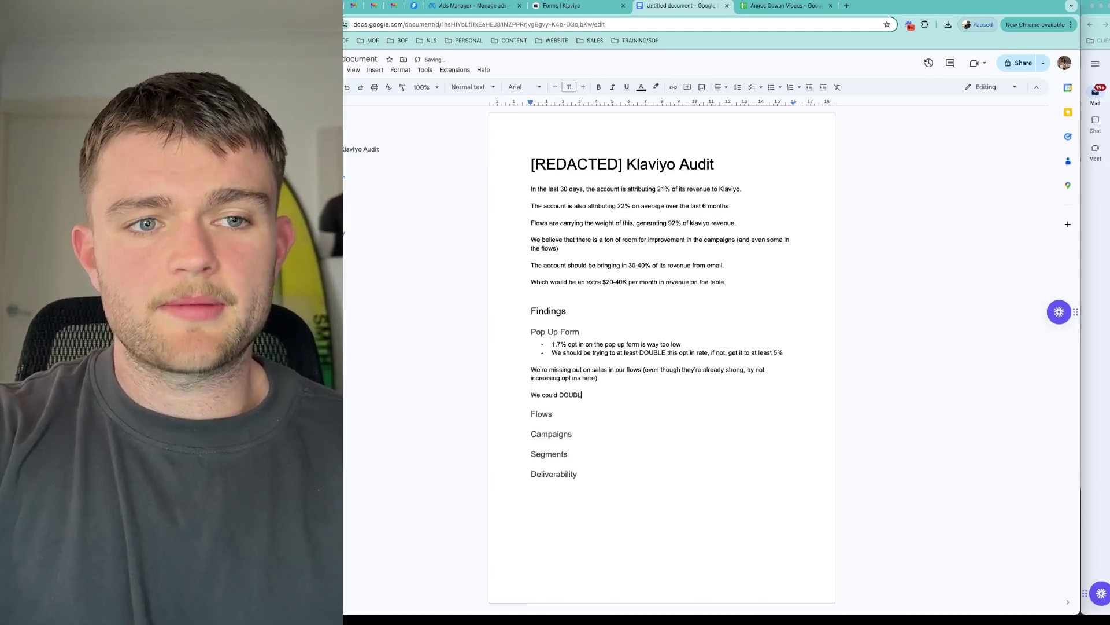
{"action": "type", "text": "E the amount o"}
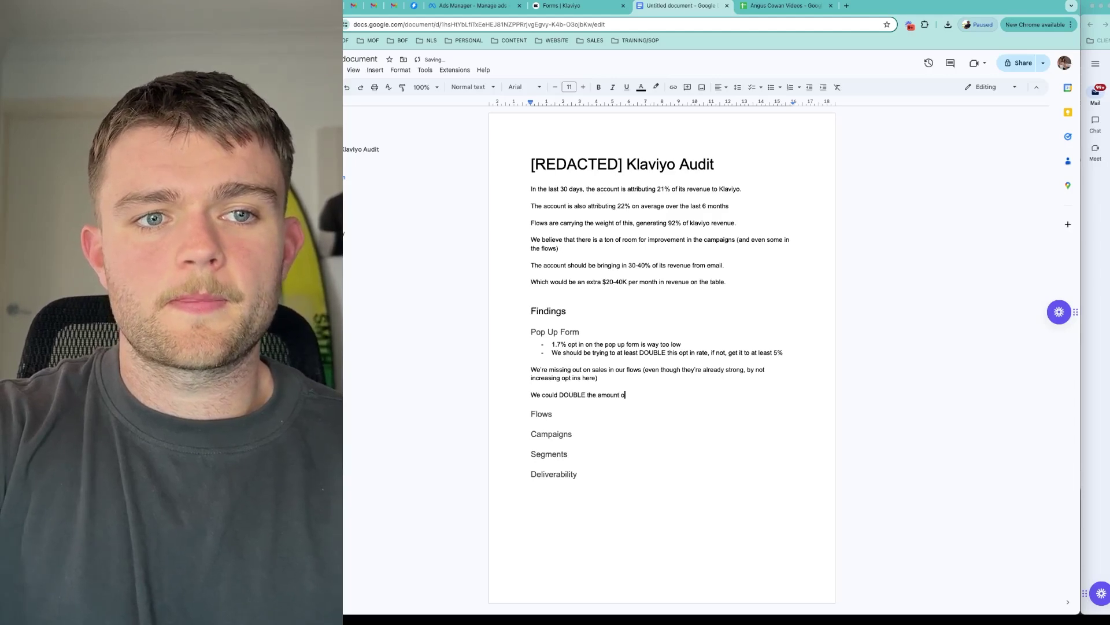
{"action": "type", "text": "f people in our welc"}
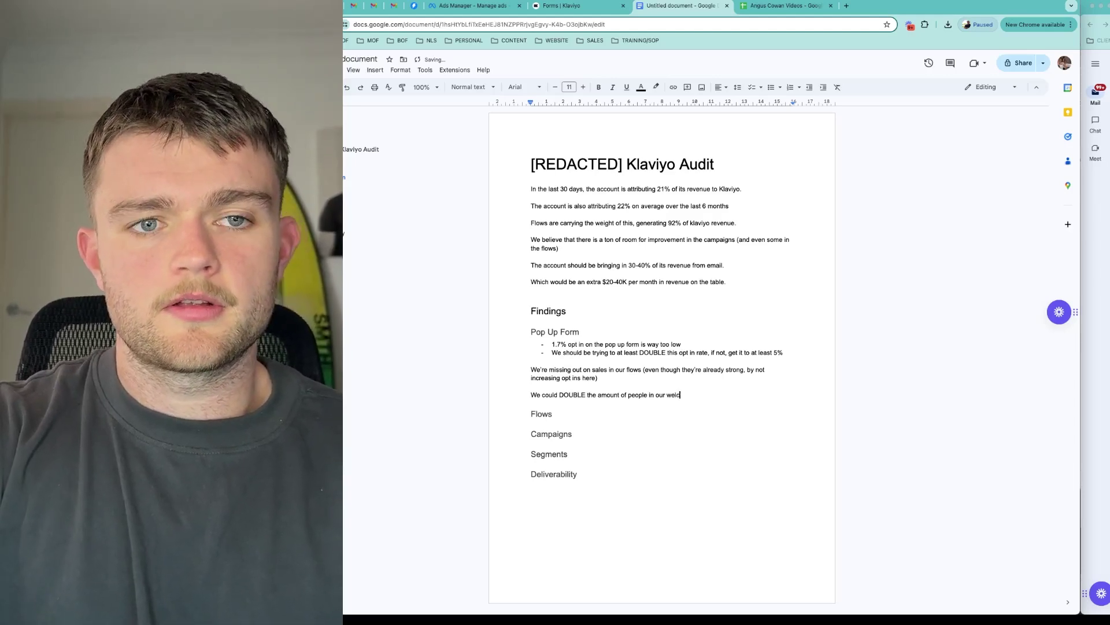
{"action": "type", "text": "ome flow, by doubling"}
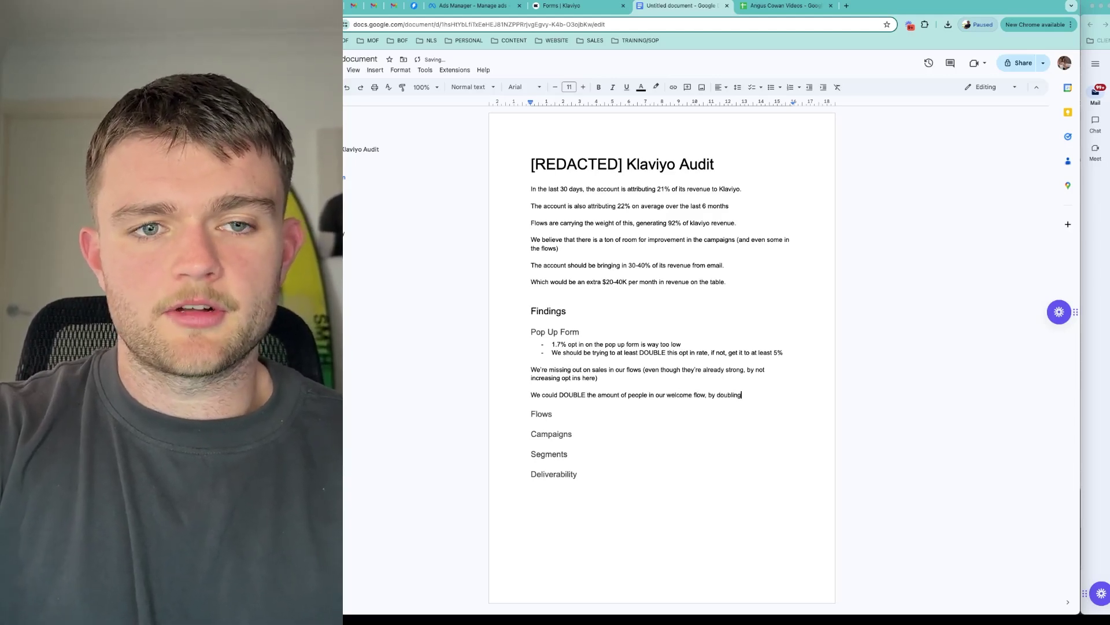
{"action": "type", "text": " the opt in rate"}
{"action": "key", "text": "Return"}
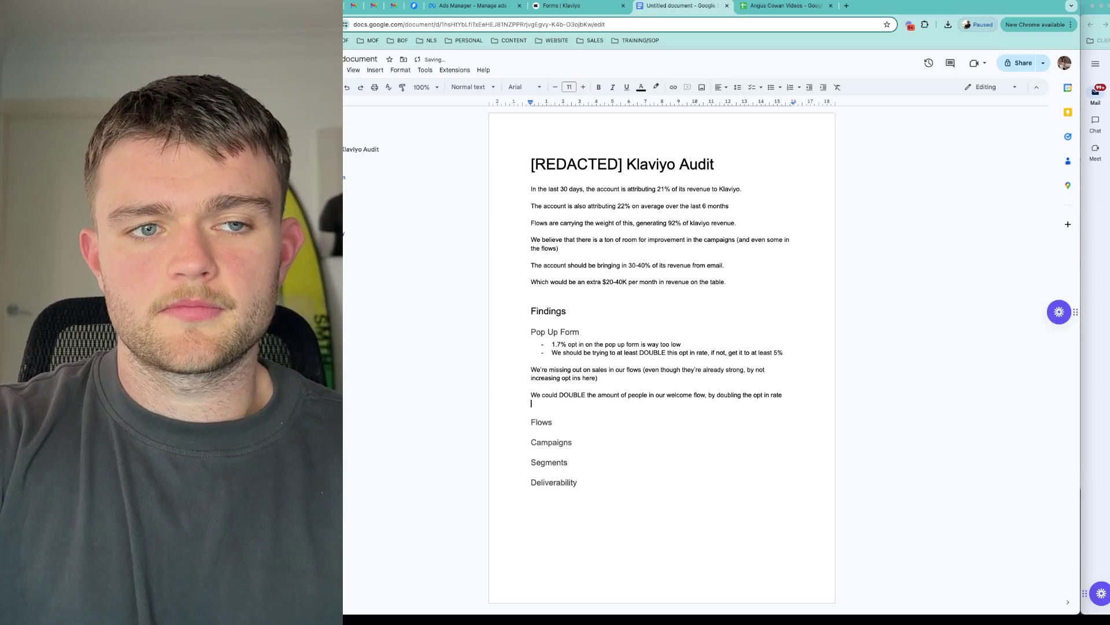
Add the line "Which is correlated to doubling our welcome email revenue" to the Pop Up Form findings.
{"action": "type", "text": "Which is cor"}
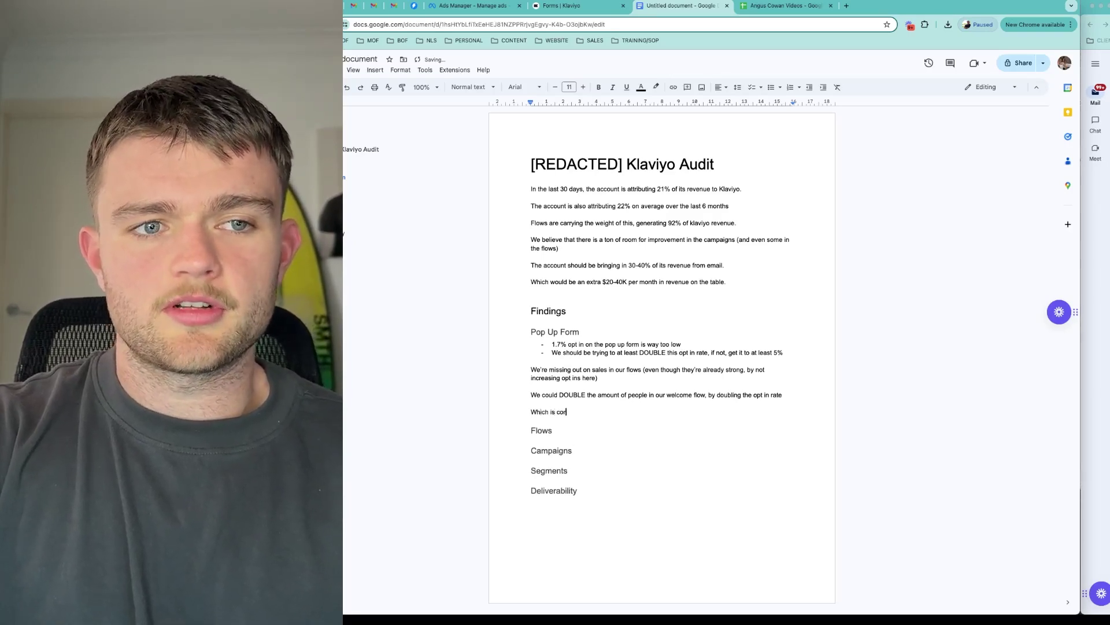
{"action": "type", "text": "related to doubling our em"}
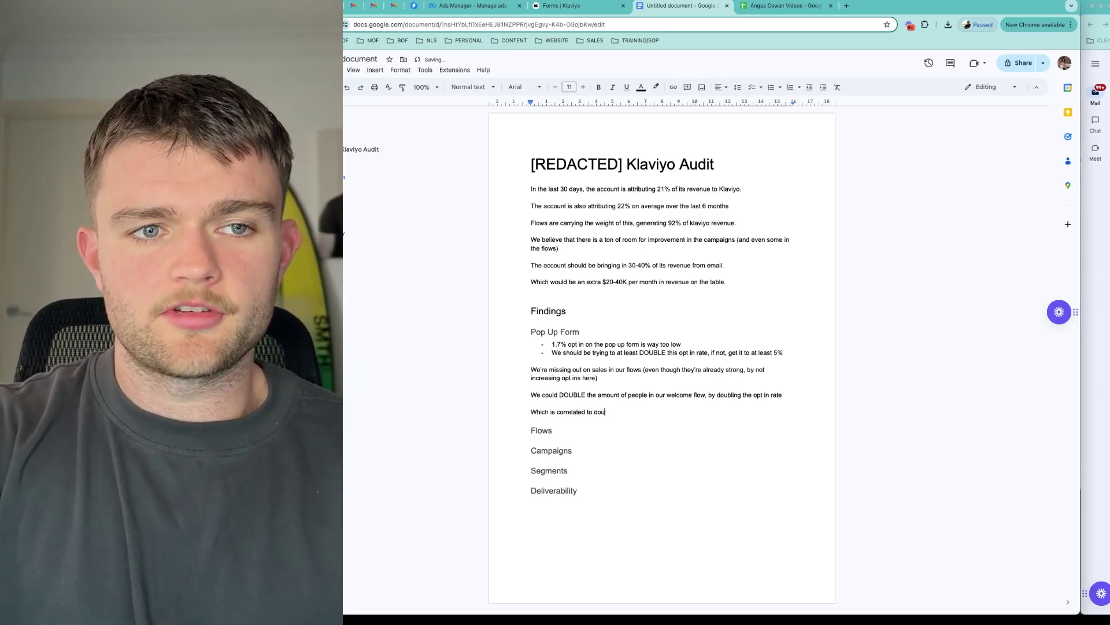
{"action": "key", "text": "BackSpace"}
{"action": "key", "text": "BackSpace"}
{"action": "type", "text": "welcome email re"}
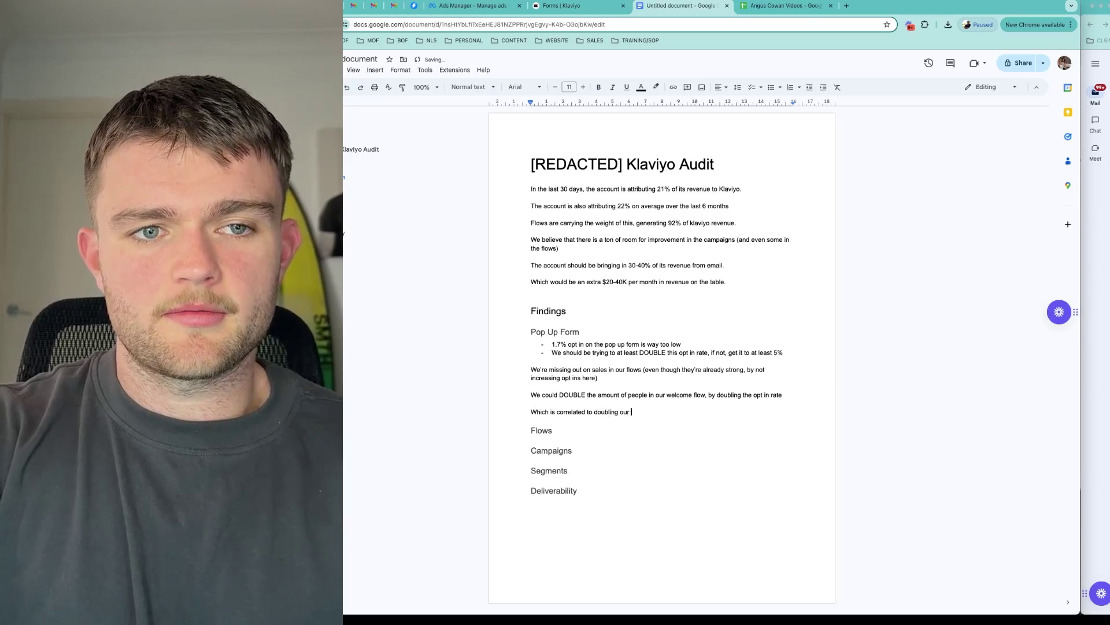
{"action": "type", "text": "venue"}
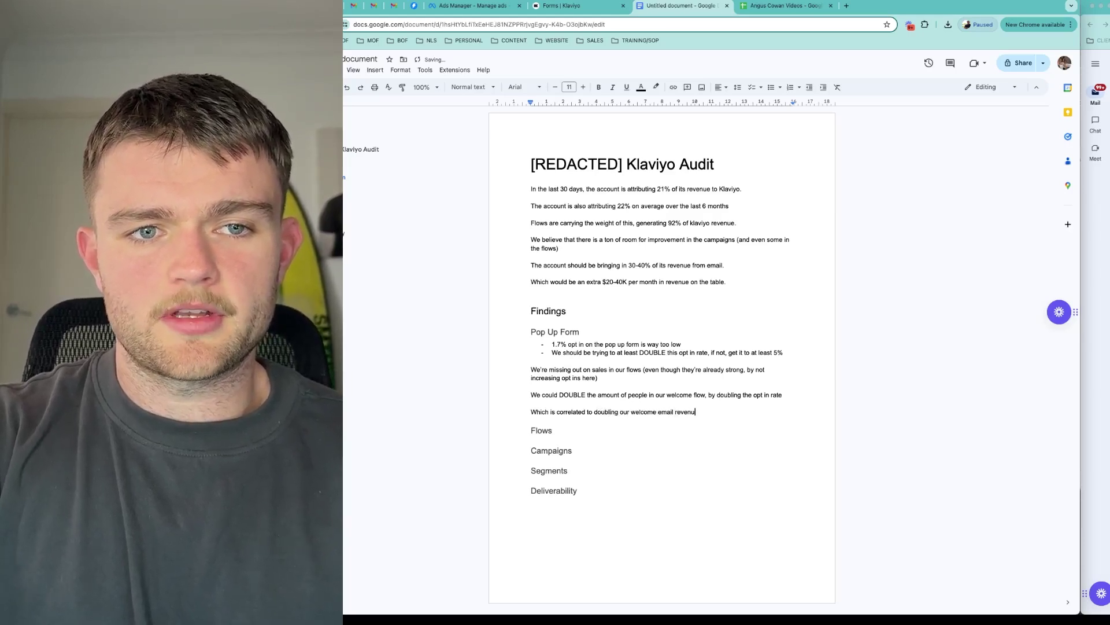
Close the Pop Up Form findings with "Lots to improve upon here, and lots of revenue on the table", and switch to Klaviyo's sign-up forms.
{"action": "key", "text": "Return"}
{"action": "type", "text": "Lots to imporve"}
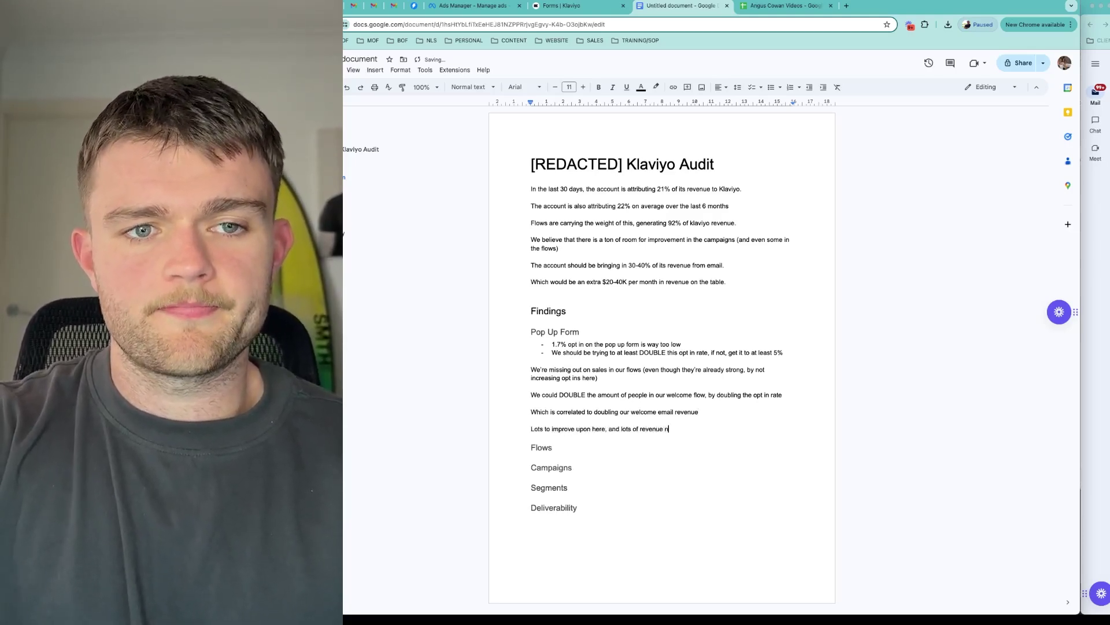
{"action": "type", "text": "n the table"}
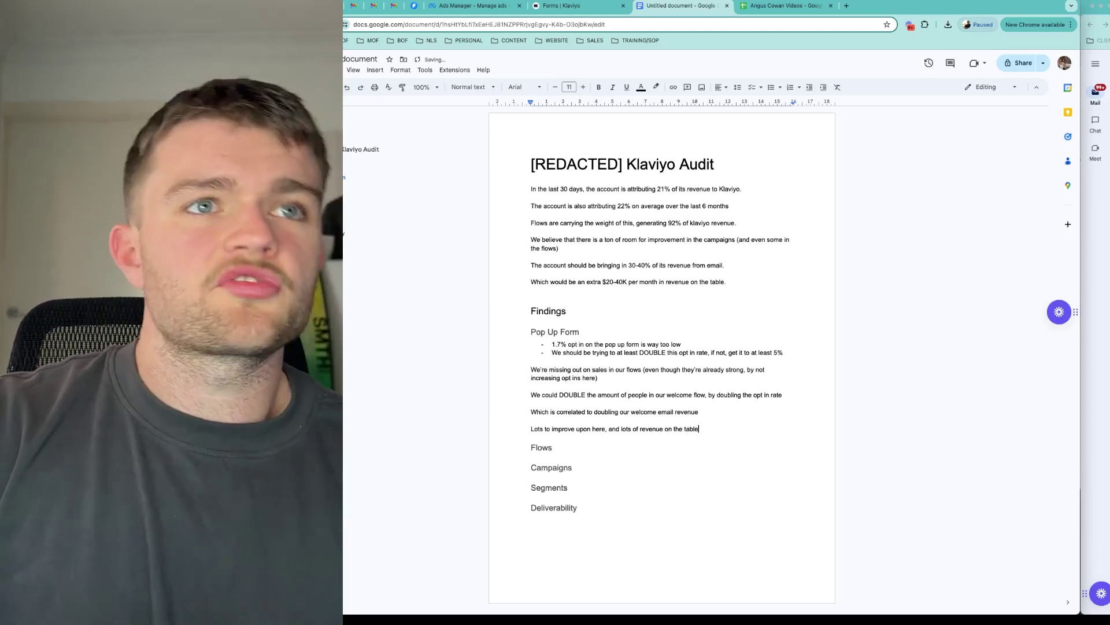
{"action": "left_click", "coordinate": [601, 7]}
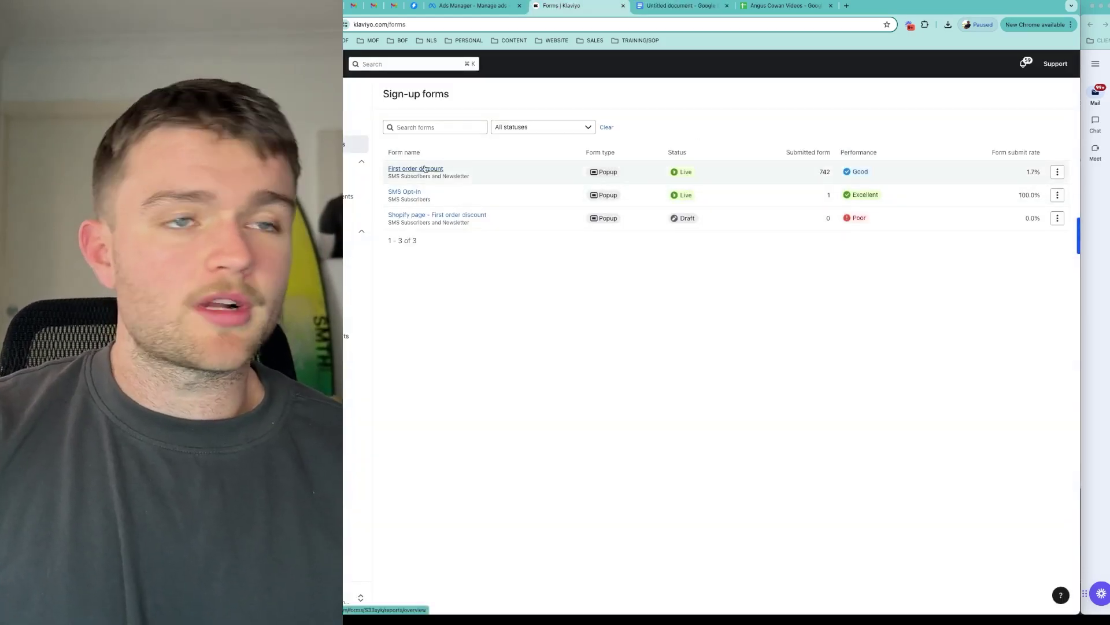
Open the First order discount form's report and examine its submit rates, engagement at each step and results by device type.
{"action": "left_click", "coordinate": [425, 168]}
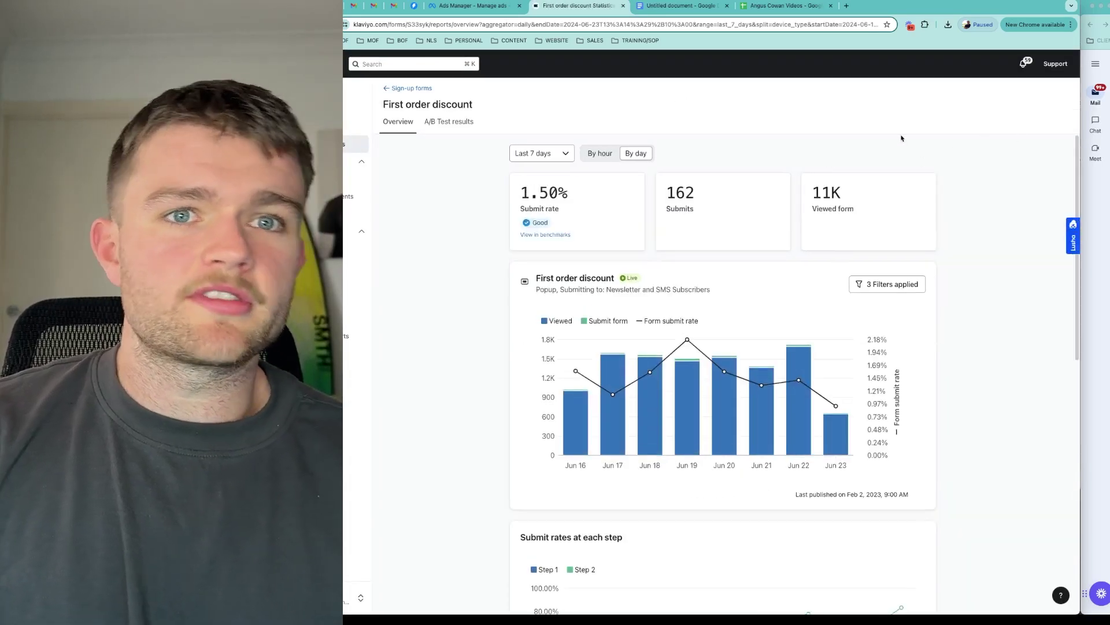
{"action": "scroll", "coordinate": [838, 185], "scroll_direction": "down", "scroll_amount": 2}
{"action": "scroll", "coordinate": [767, 221], "scroll_direction": "up", "scroll_amount": 2}
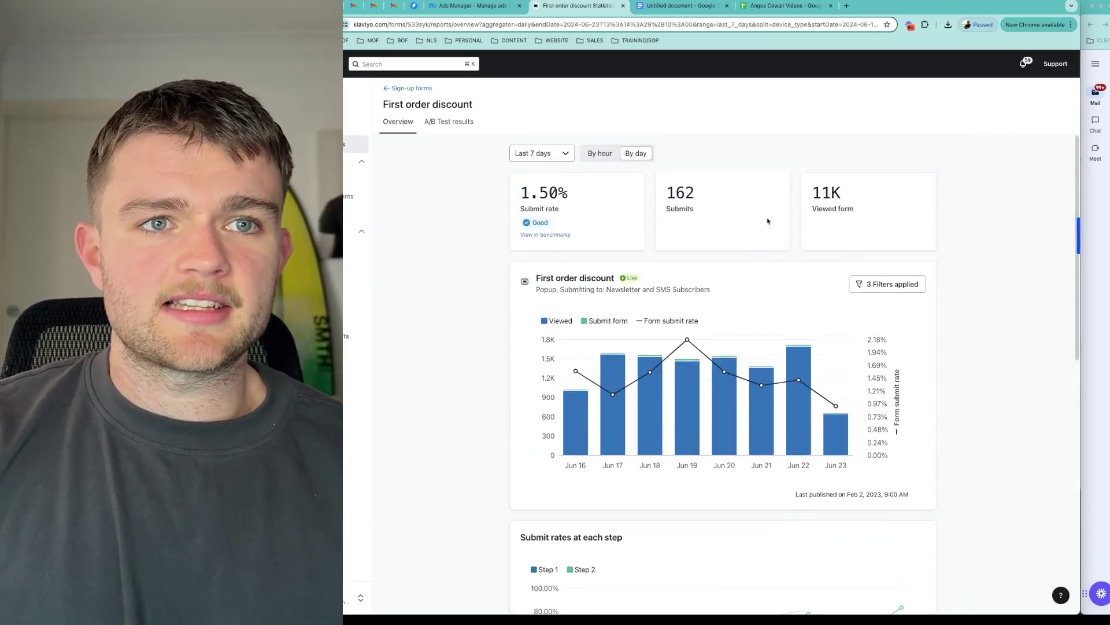
{"action": "scroll", "coordinate": [821, 225], "scroll_direction": "down", "scroll_amount": 7}
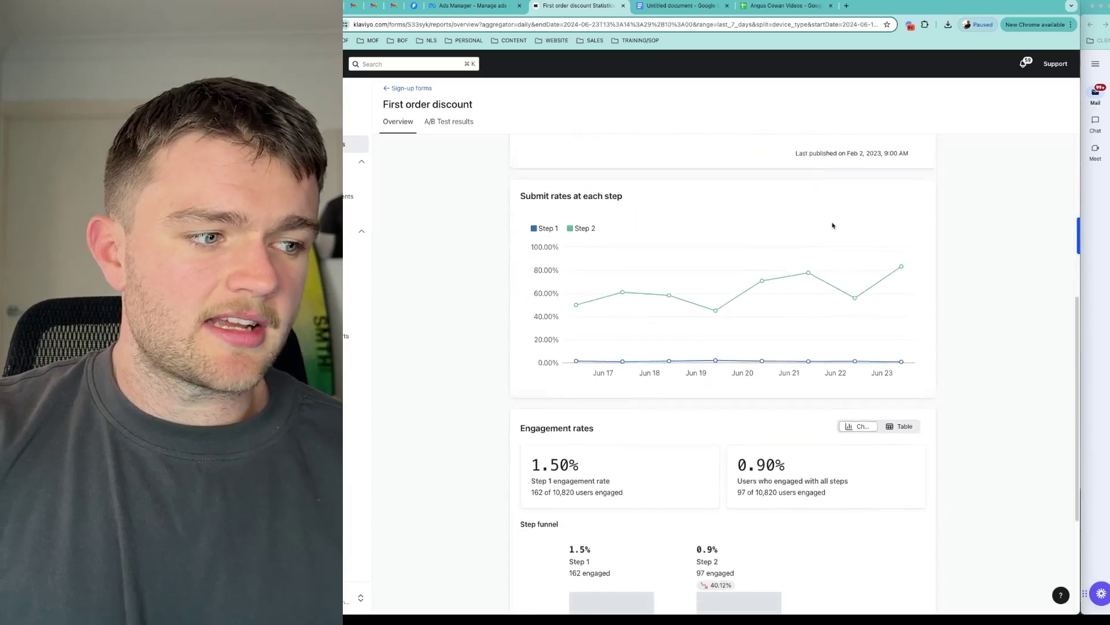
{"action": "scroll", "coordinate": [833, 225], "scroll_direction": "down", "scroll_amount": 2}
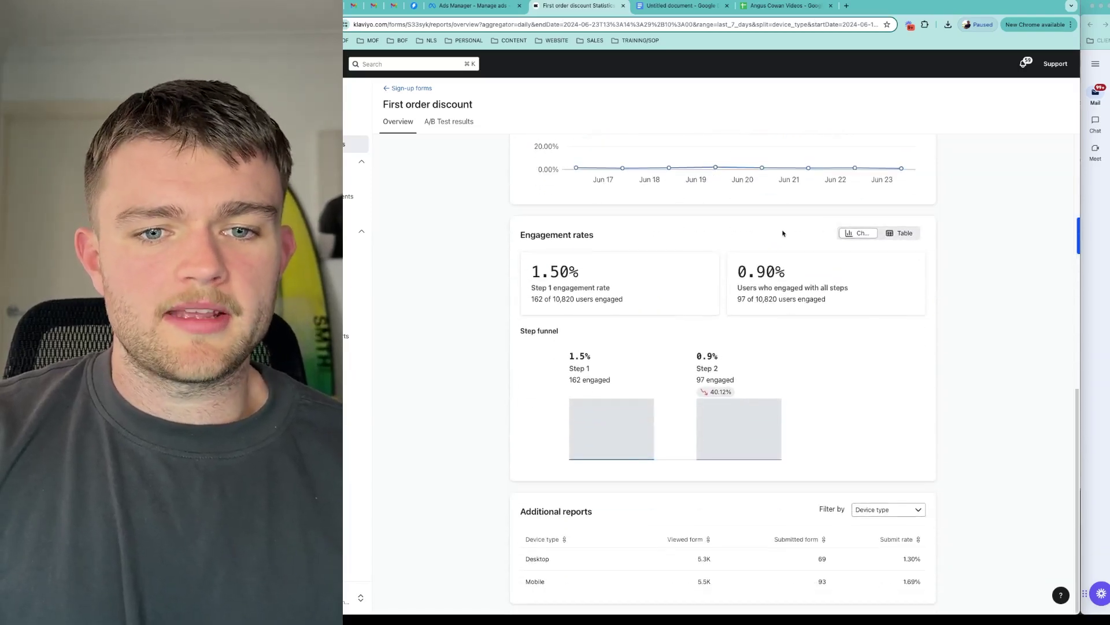
{"action": "scroll", "coordinate": [783, 233], "scroll_direction": "up", "scroll_amount": 10}
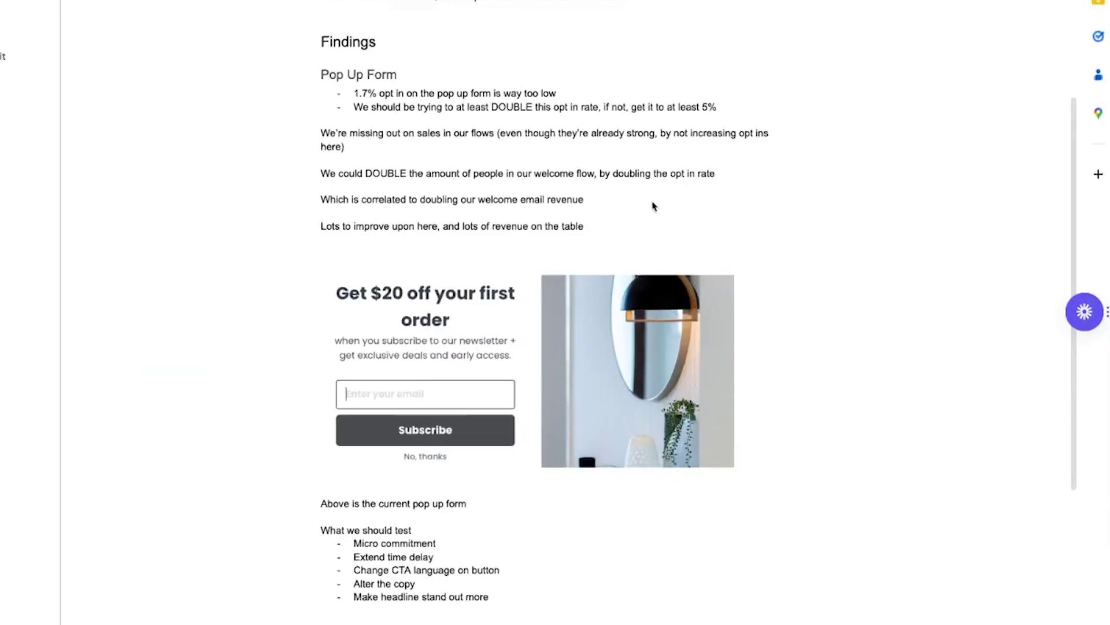
Review the Pop Up Form findings, the current form's image and the "What we should test" list in the audit document.
{"action": "scroll", "coordinate": [642, 208], "scroll_direction": "up", "scroll_amount": 1}
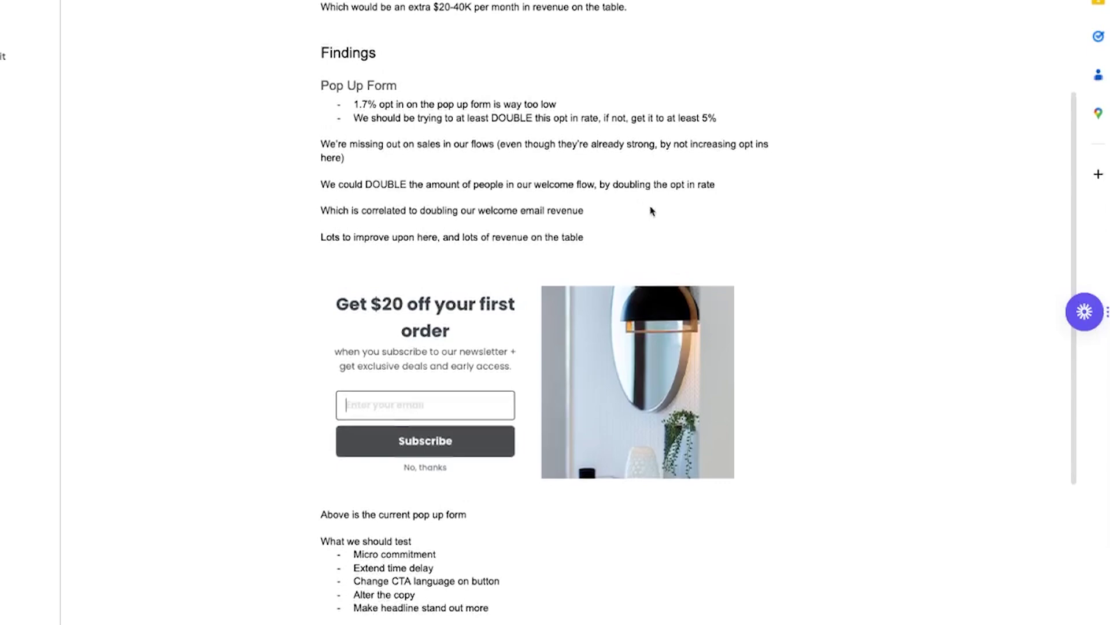
{"action": "scroll", "coordinate": [665, 229], "scroll_direction": "down", "scroll_amount": 6}
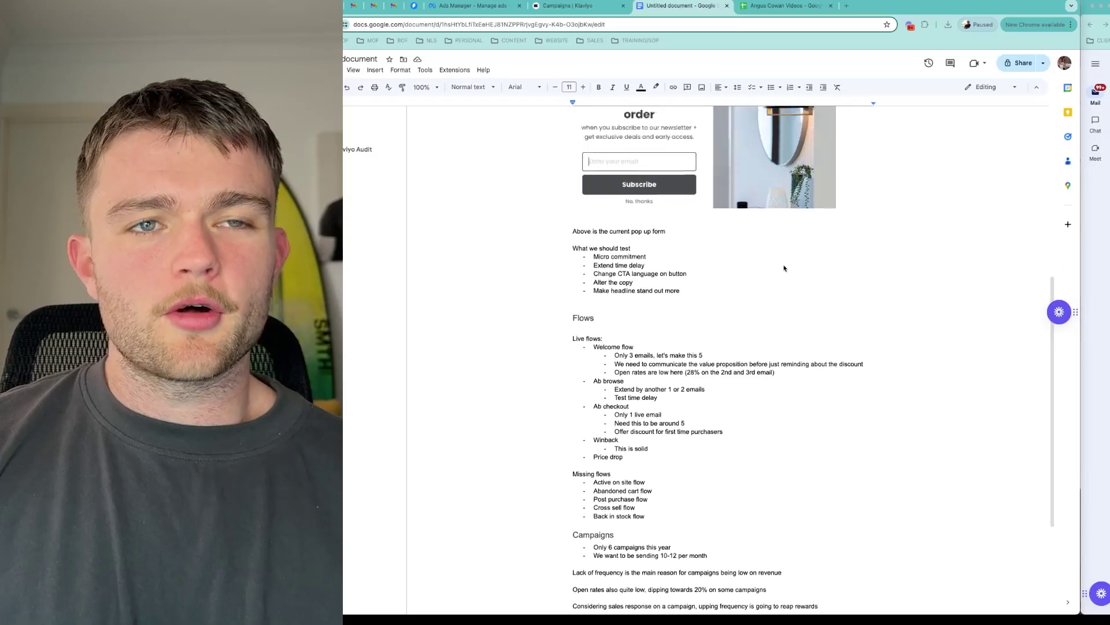
{"action": "scroll", "coordinate": [652, 327], "scroll_direction": "up", "scroll_amount": 3}
{"action": "scroll", "coordinate": [783, 275], "scroll_direction": "up", "scroll_amount": 5}
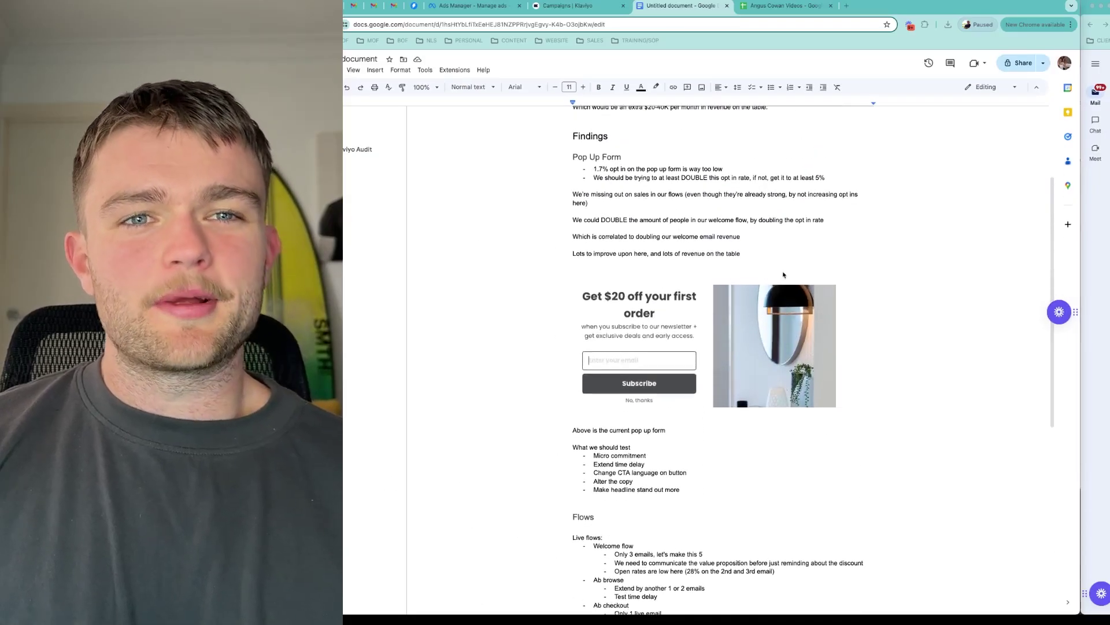
{"action": "scroll", "coordinate": [763, 289], "scroll_direction": "up", "scroll_amount": 1}
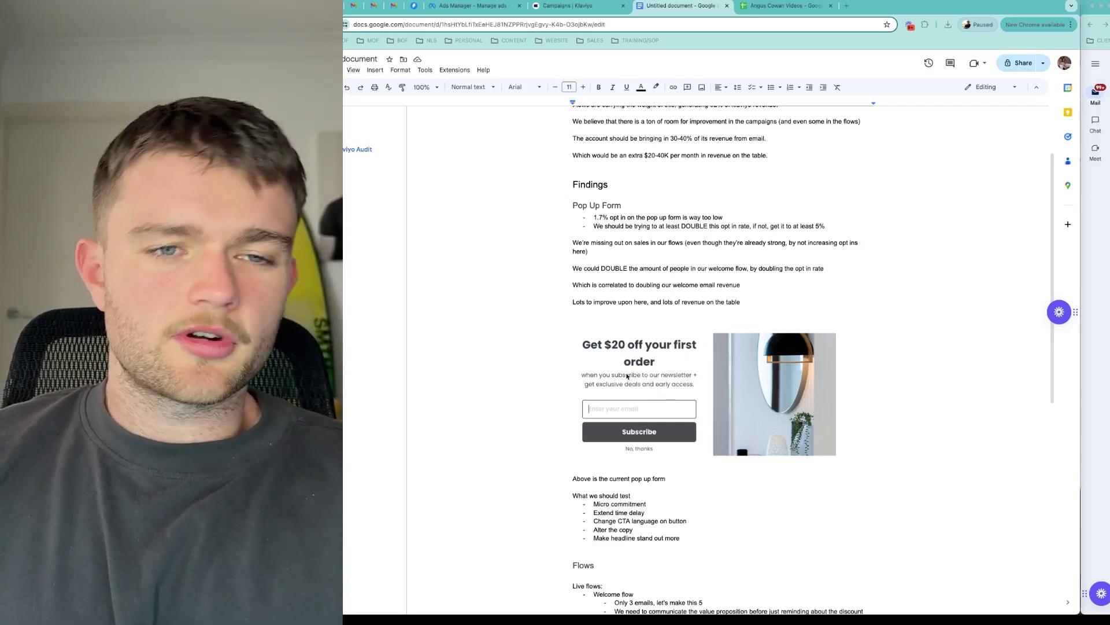
{"action": "scroll", "coordinate": [630, 377], "scroll_direction": "down", "scroll_amount": 1}
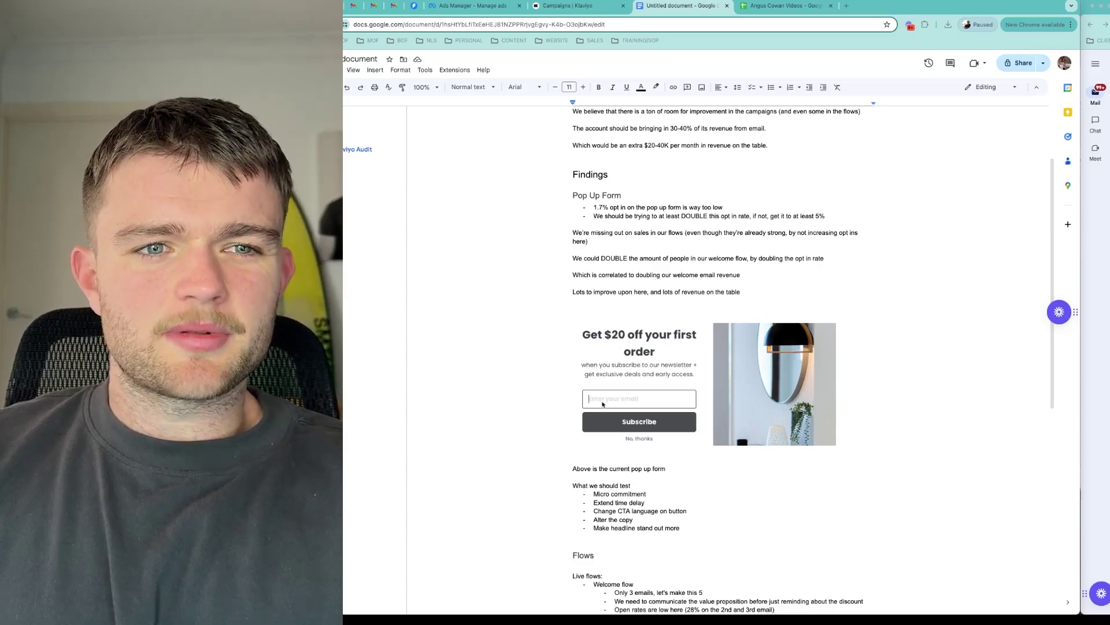
{"action": "scroll", "coordinate": [809, 427], "scroll_direction": "down", "scroll_amount": 1}
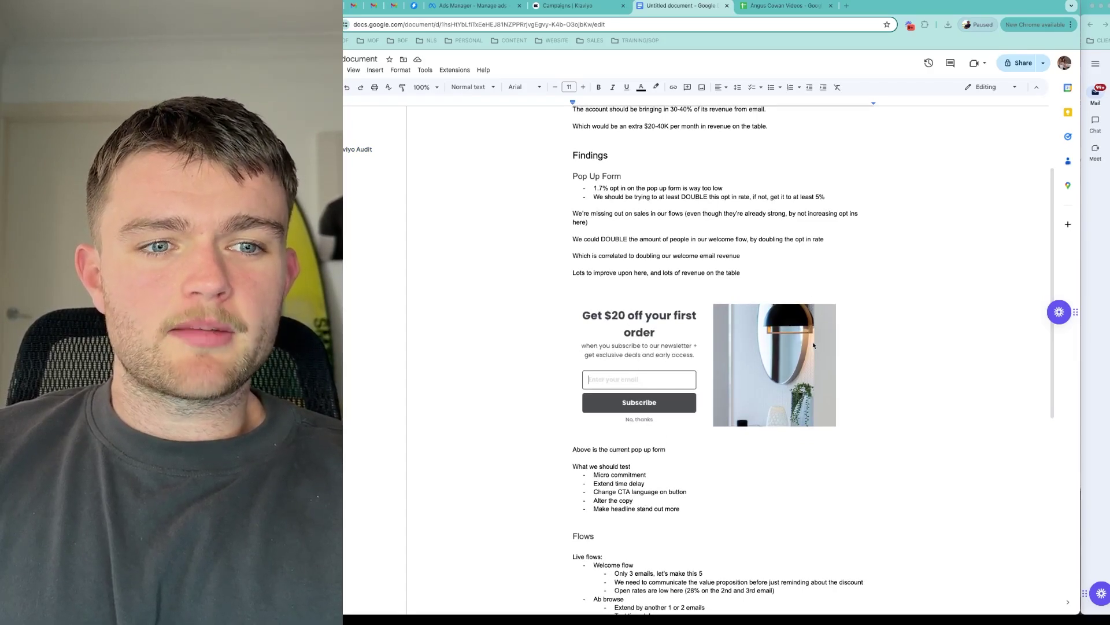
{"action": "scroll", "coordinate": [813, 345], "scroll_direction": "down", "scroll_amount": 4}
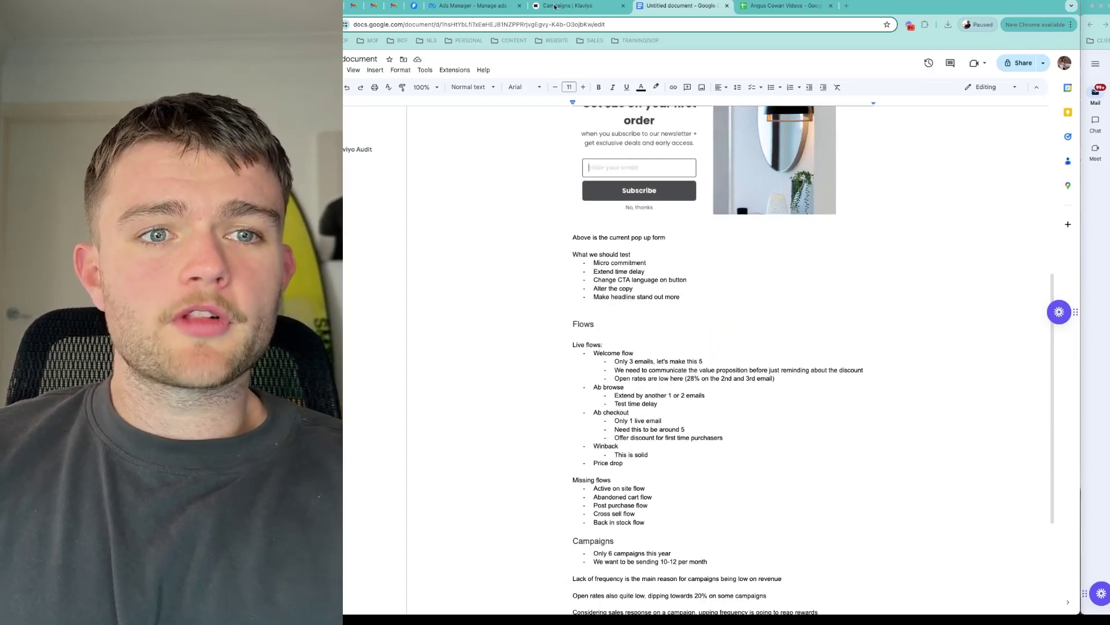
Open the flows list in Klaviyo and highlight the Welcome flow notes under Live flows in the audit document.
{"action": "key", "text": "ctrl+Tab"}
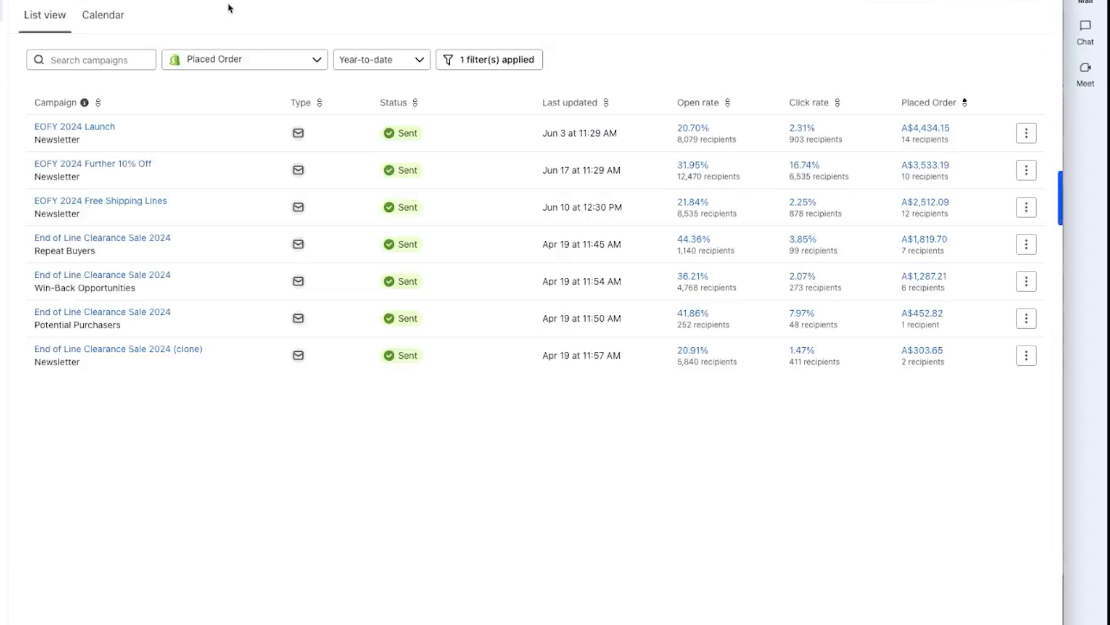
{"action": "left_click", "coordinate": [1, 35]}
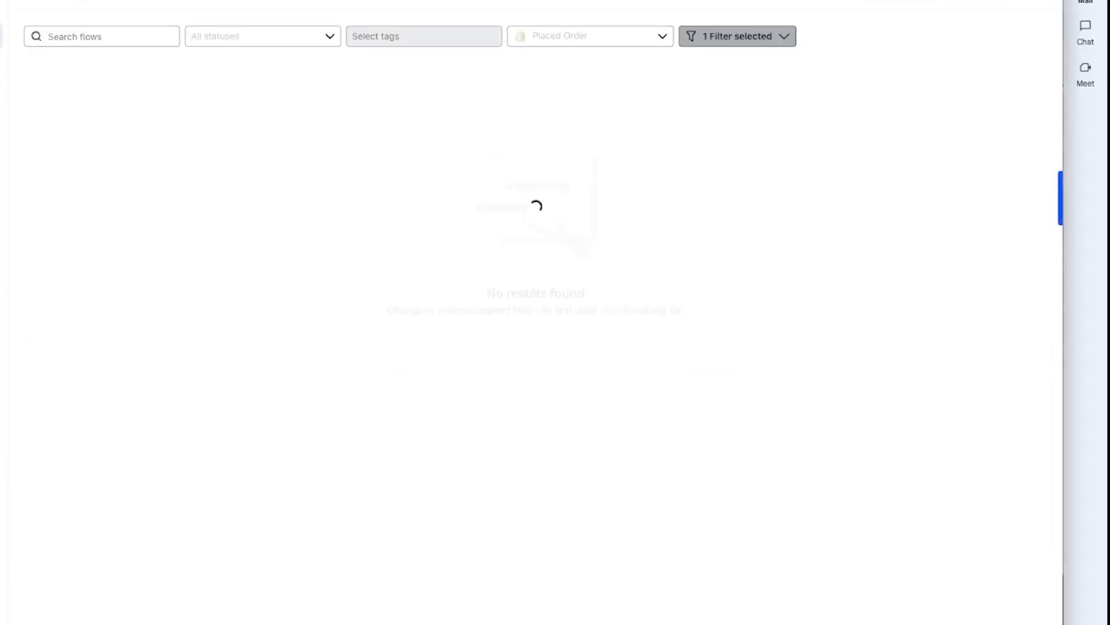
{"action": "key", "text": "ctrl+Tab"}
{"action": "scroll", "coordinate": [564, 359], "scroll_direction": "down", "scroll_amount": 1}
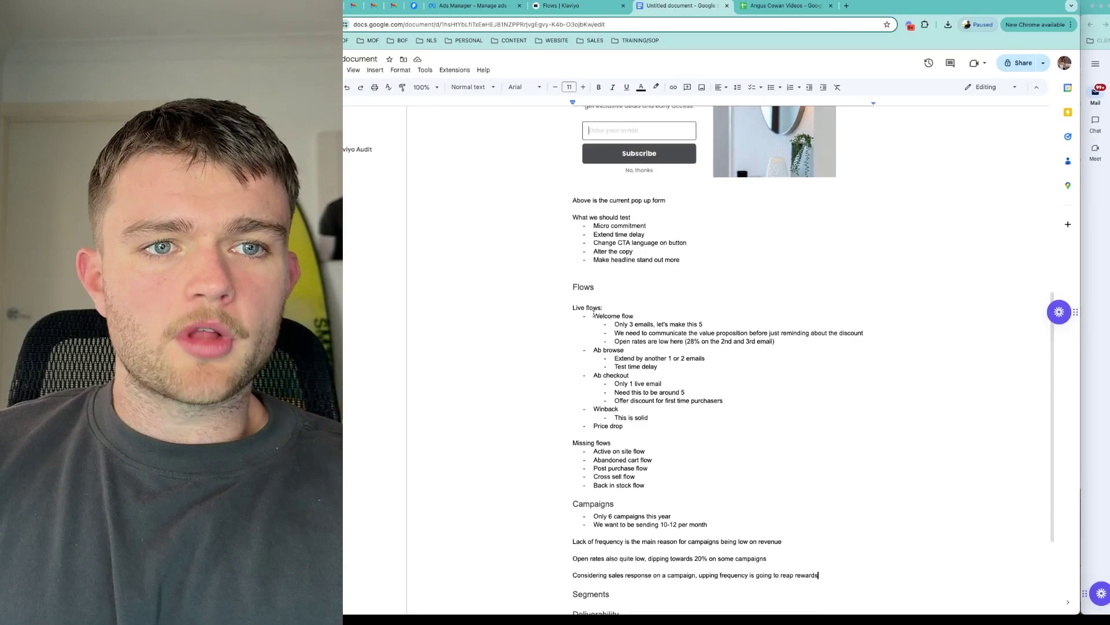
{"action": "left_click_drag", "start_coordinate": [594, 314], "coordinate": [775, 342]}
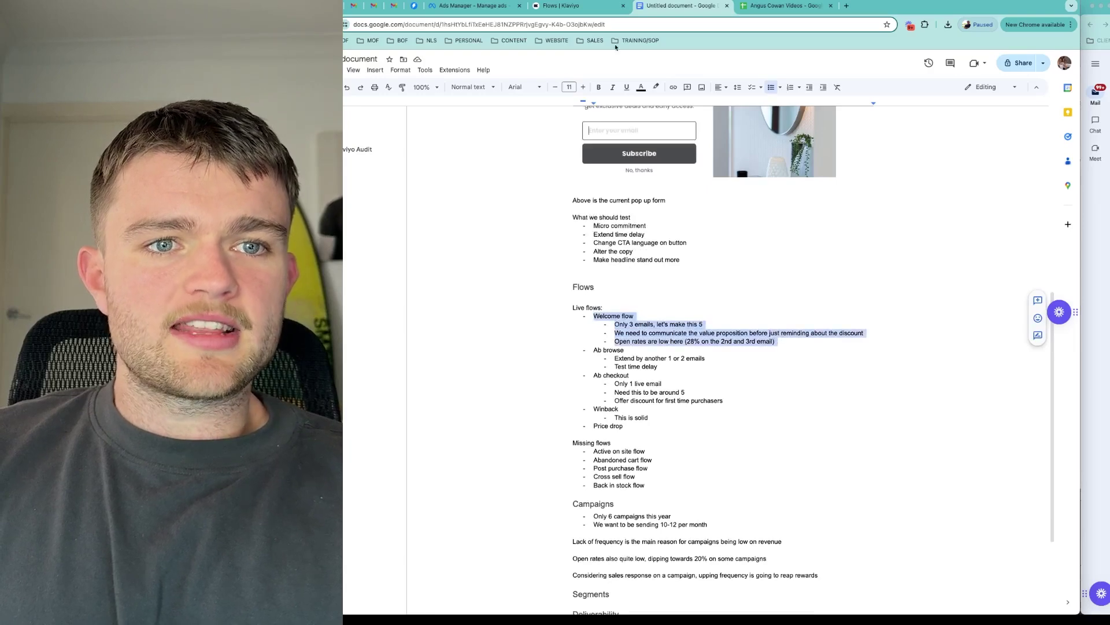
Filter Klaviyo's flows list to Live status and check the timeframe filter applied to it.
{"action": "left_click", "coordinate": [561, 6]}
{"action": "left_click", "coordinate": [543, 127]}
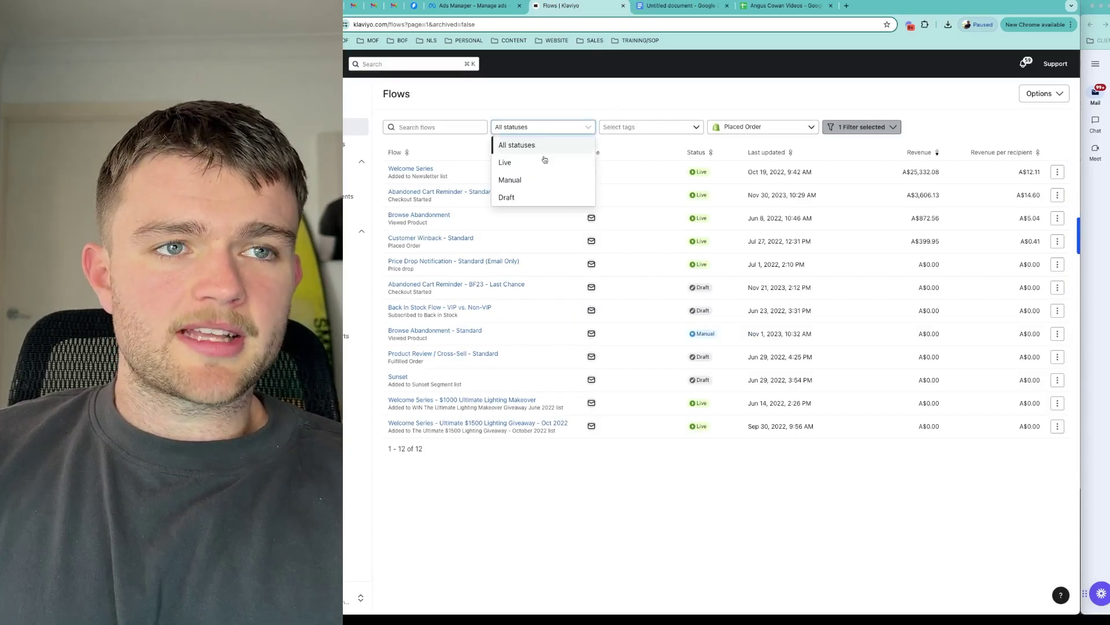
{"action": "left_click", "coordinate": [538, 165]}
{"action": "left_click", "coordinate": [853, 126]}
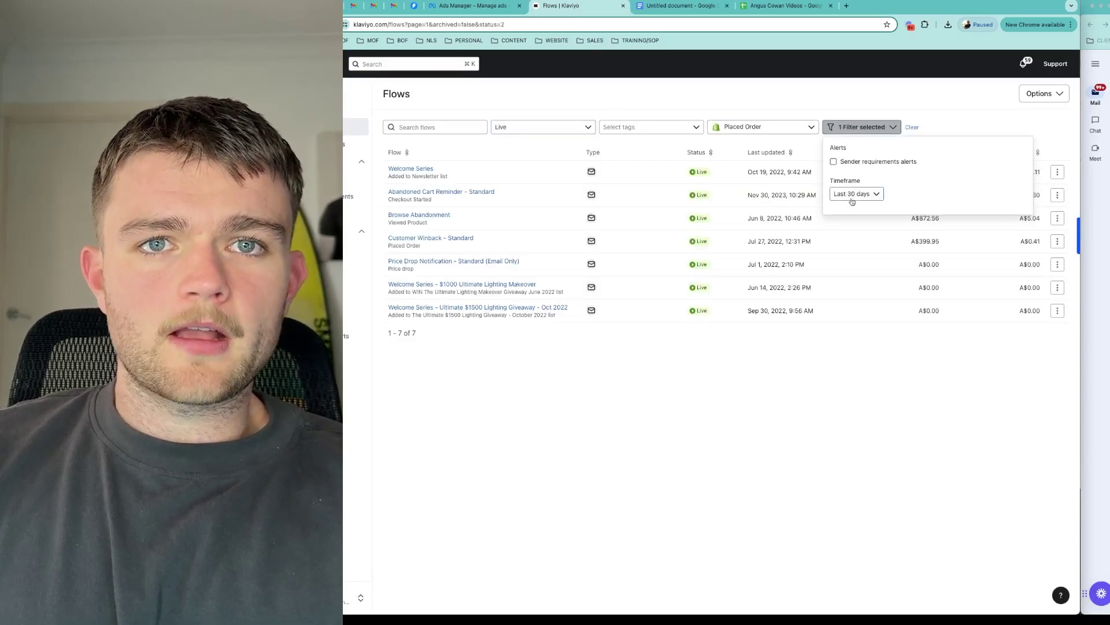
{"action": "left_click", "coordinate": [928, 232]}
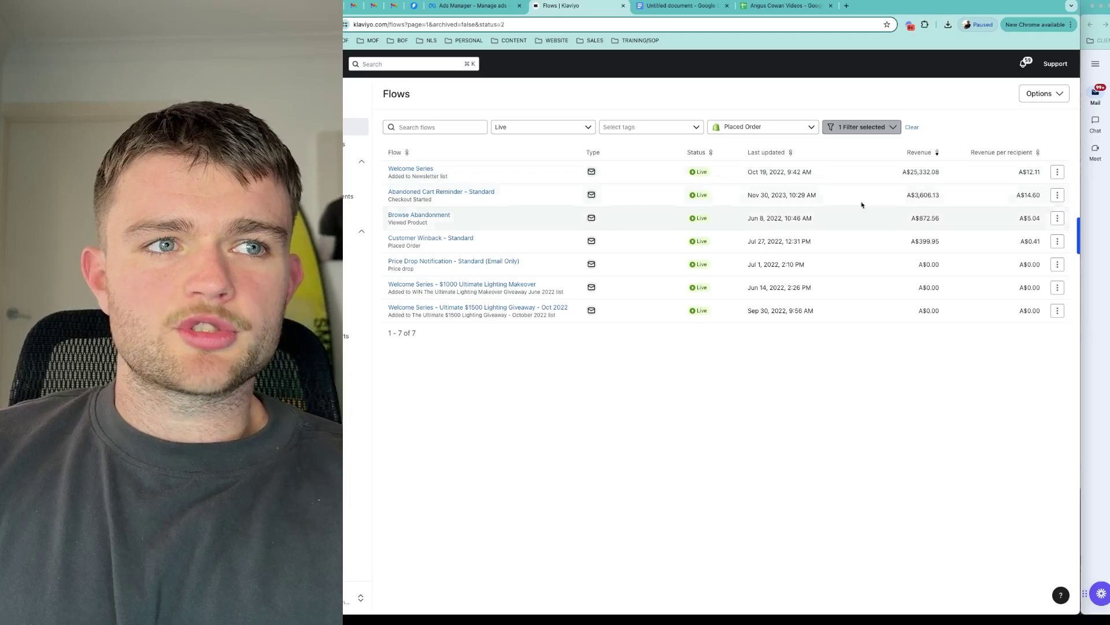
Go through the Welcome flow notes in the audit document on open rates, value proposition and number of emails.
{"action": "left_click", "coordinate": [682, 6]}
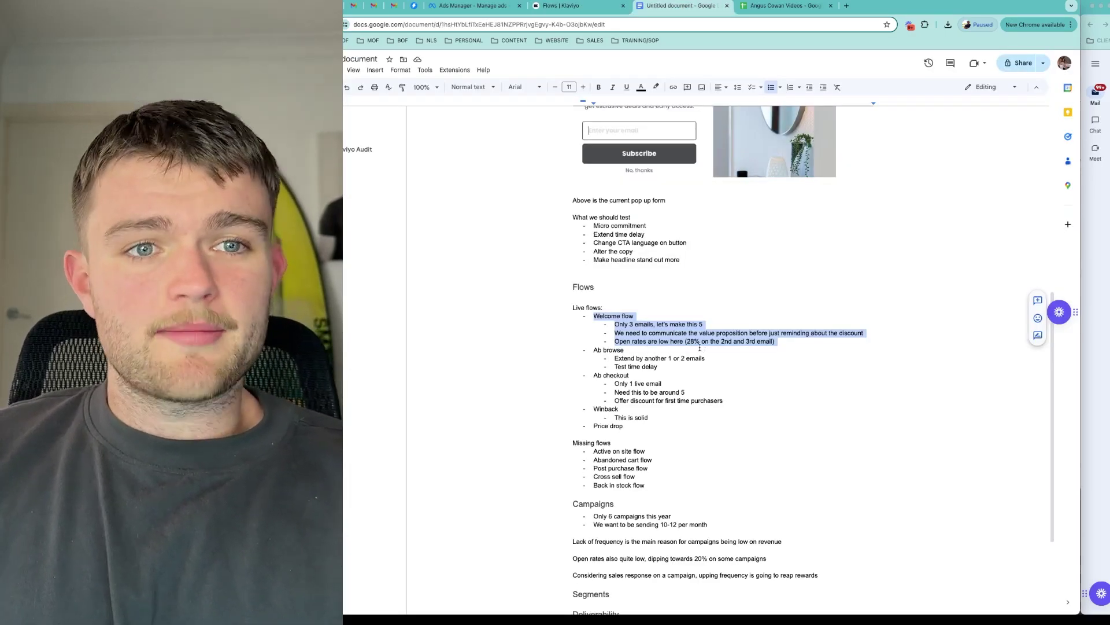
{"action": "left_click_drag", "start_coordinate": [615, 341], "coordinate": [803, 340]}
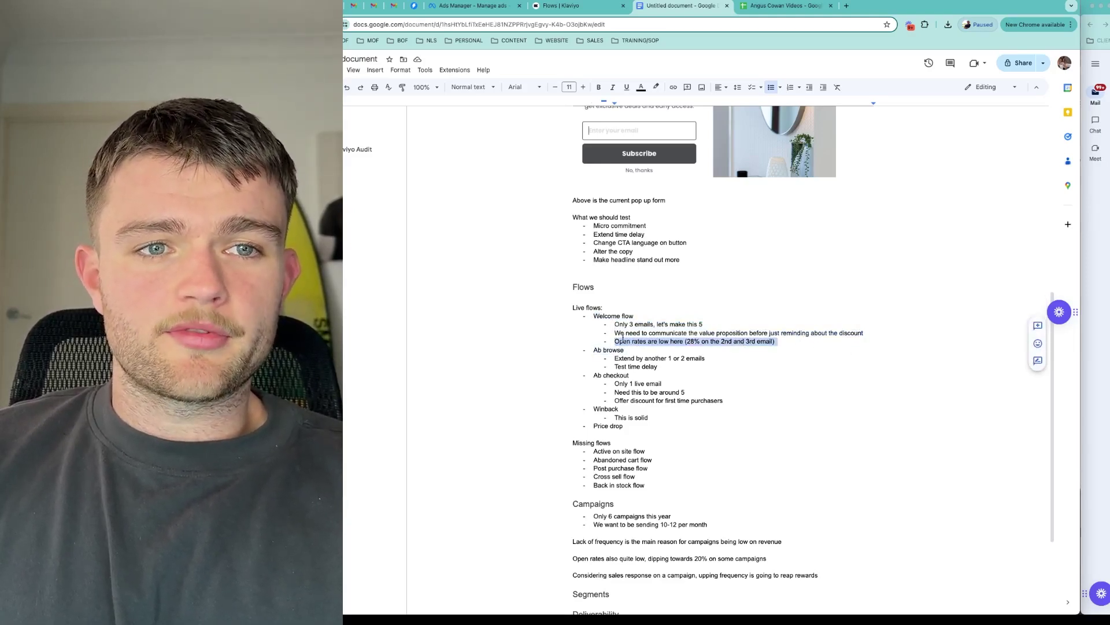
{"action": "left_click_drag", "start_coordinate": [615, 333], "coordinate": [788, 334]}
{"action": "left_click", "coordinate": [724, 327]}
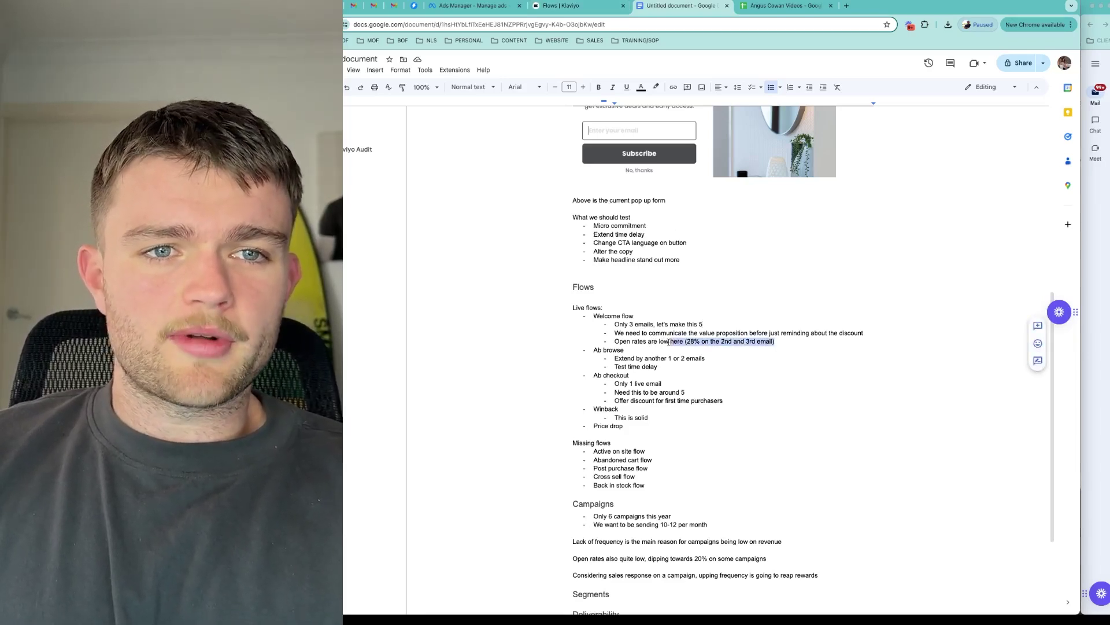
{"action": "left_click", "coordinate": [789, 343]}
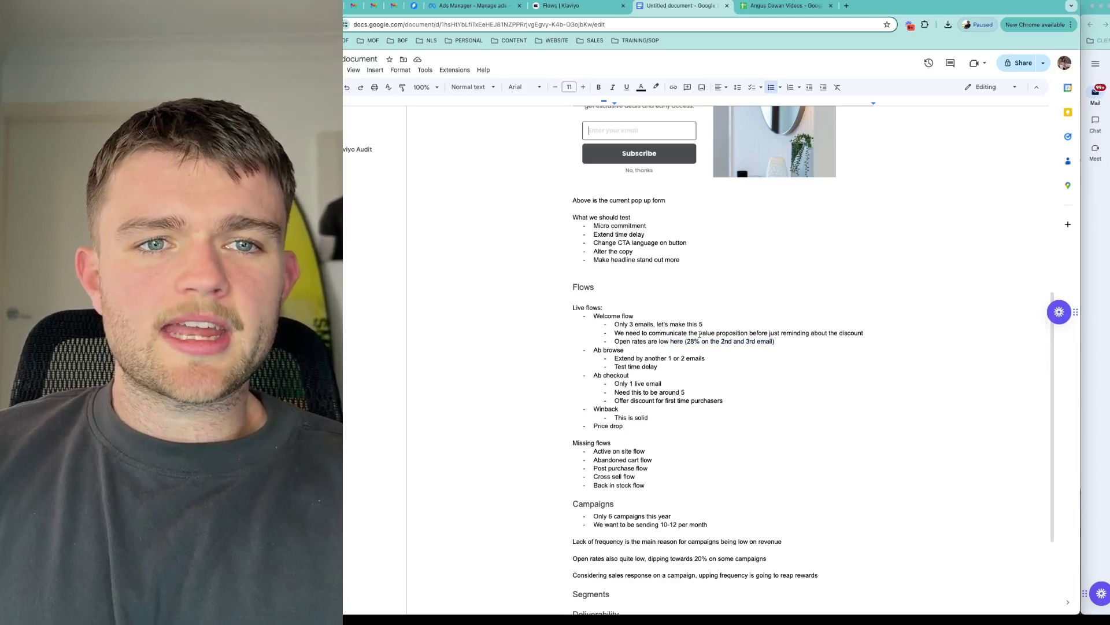
{"action": "left_click_drag", "start_coordinate": [699, 334], "coordinate": [767, 334]}
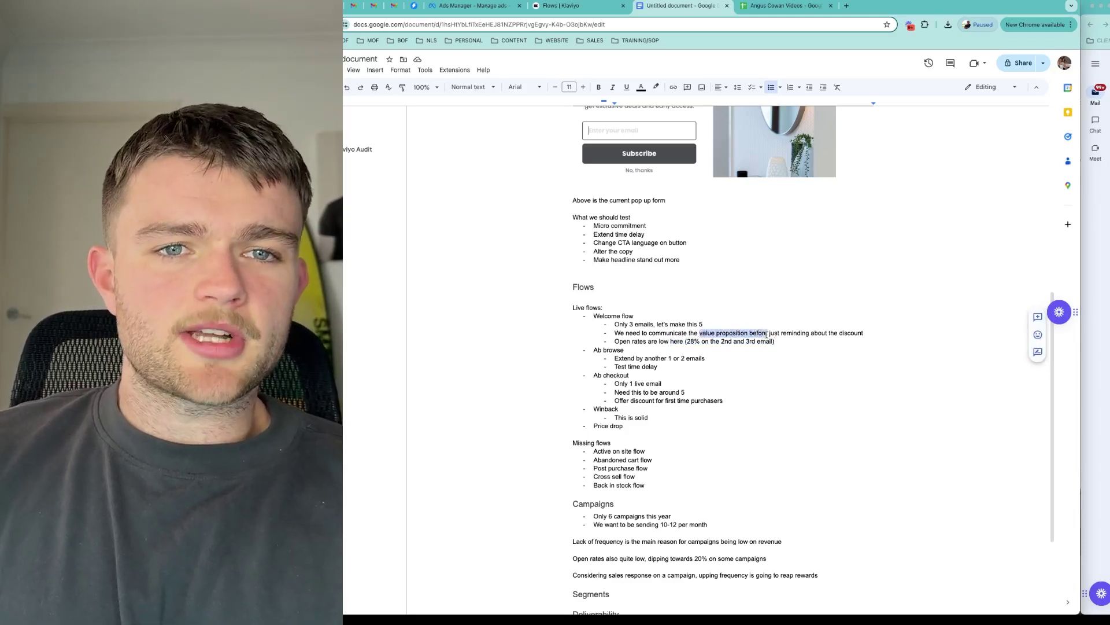
{"action": "left_click", "coordinate": [781, 339]}
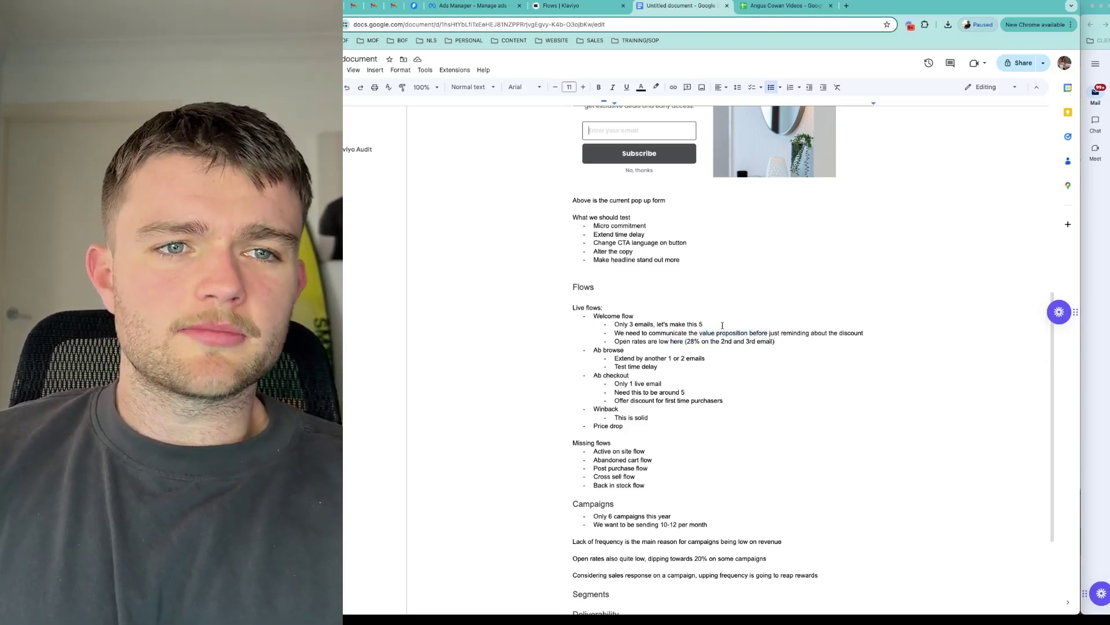
Check the Ab browse notes in the audit document against Klaviyo's live flows and open the Browse Abandonment flow.
{"action": "scroll", "coordinate": [722, 326], "scroll_direction": "down", "scroll_amount": 2}
{"action": "left_click", "coordinate": [583, 3]}
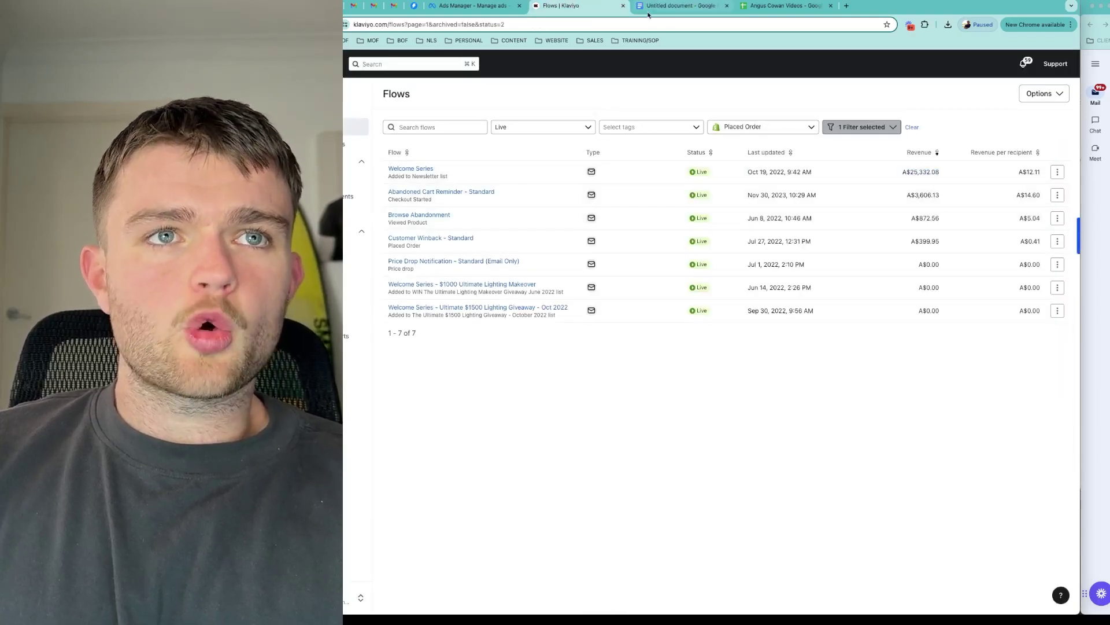
{"action": "left_click", "coordinate": [682, 6]}
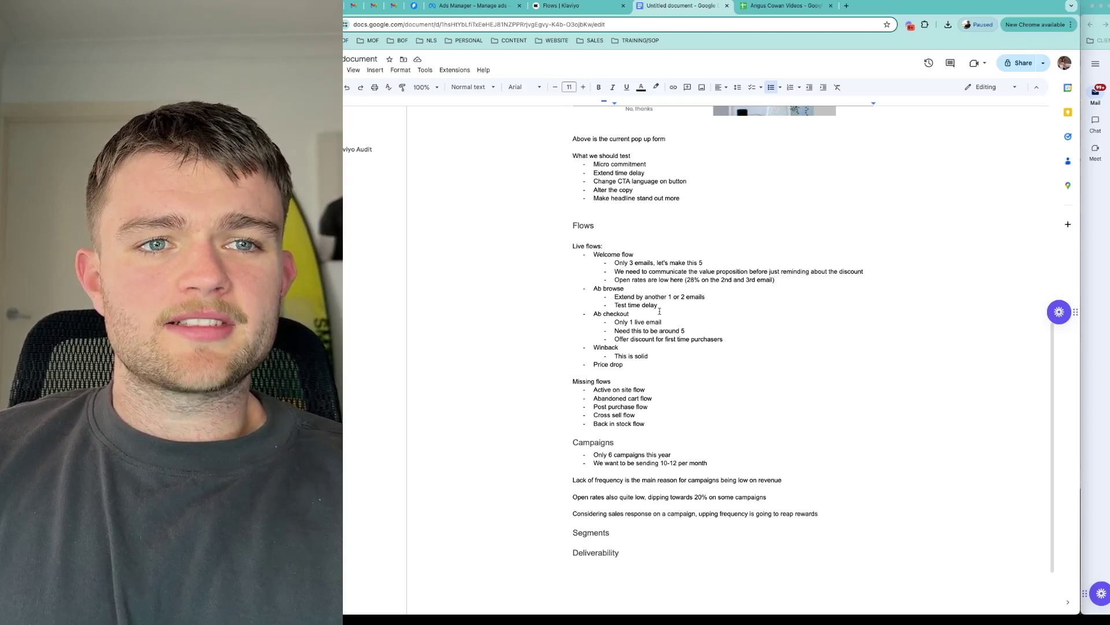
{"action": "left_click", "coordinate": [579, 6]}
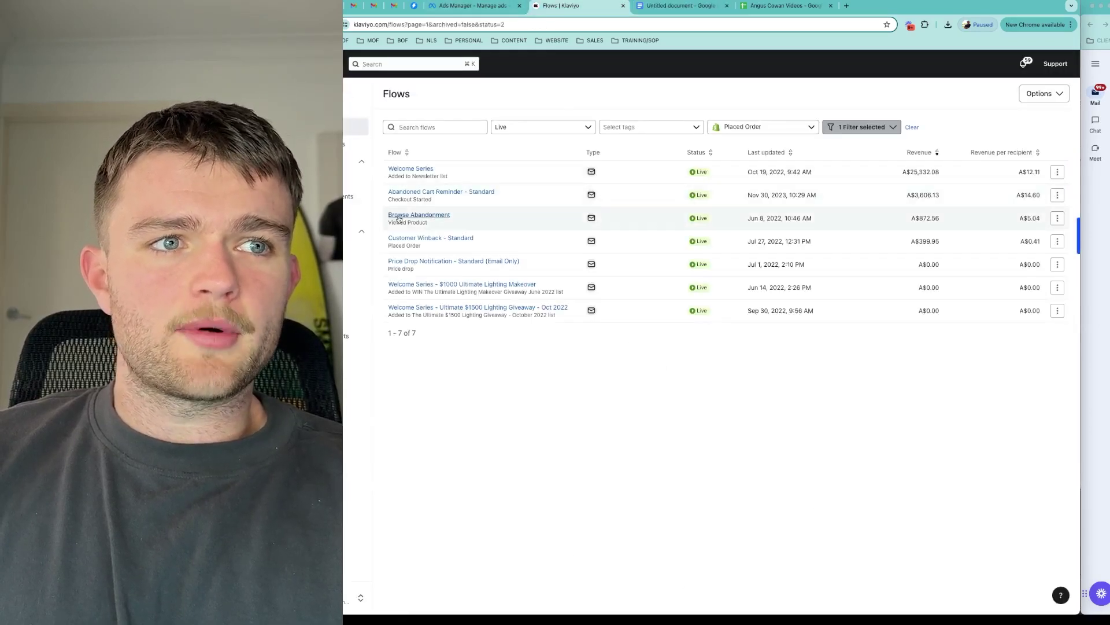
{"action": "left_click", "coordinate": [399, 218]}
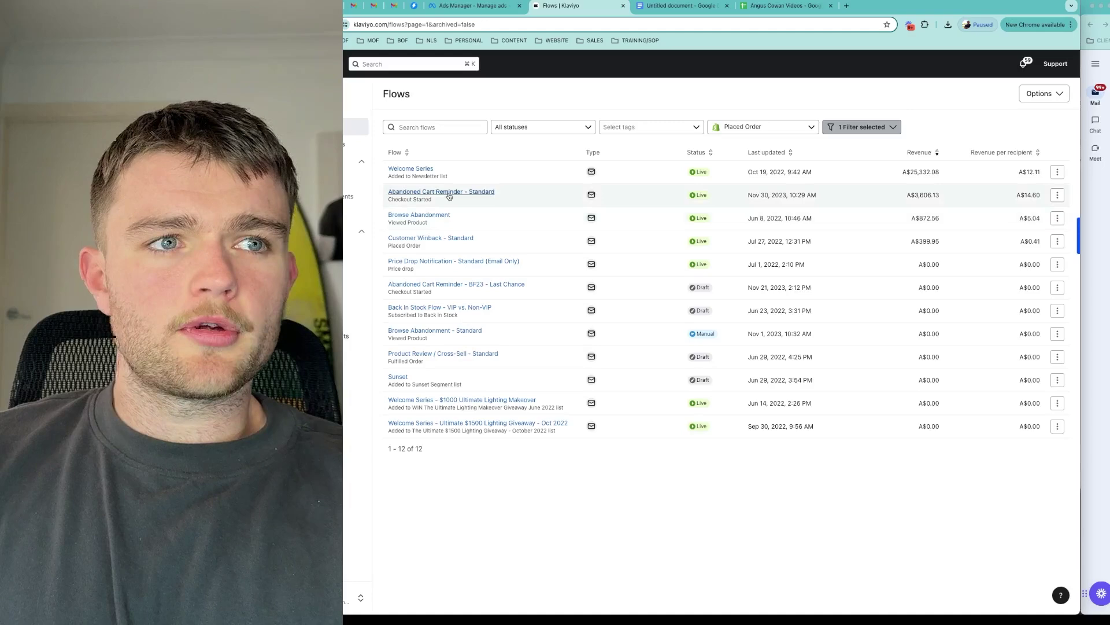
Compare the emails in Klaviyo's Abandoned Cart Reminder - Standard flow with the Ab checkout notes in the audit document, and exit the flow.
{"action": "left_click", "coordinate": [449, 197]}
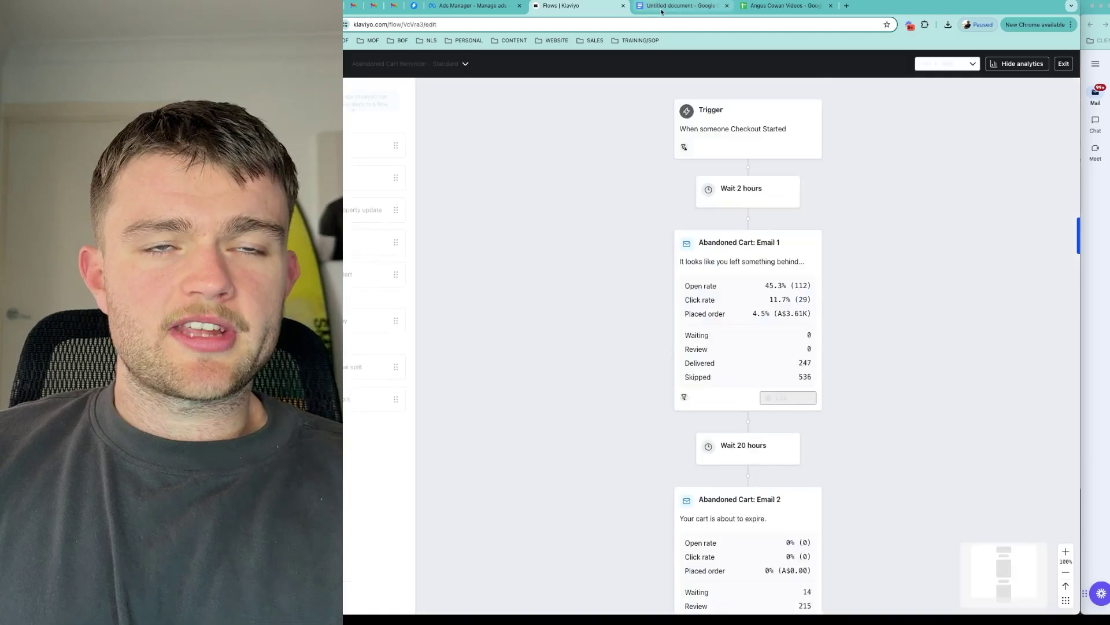
{"action": "scroll", "coordinate": [600, 99], "scroll_direction": "down", "scroll_amount": 3}
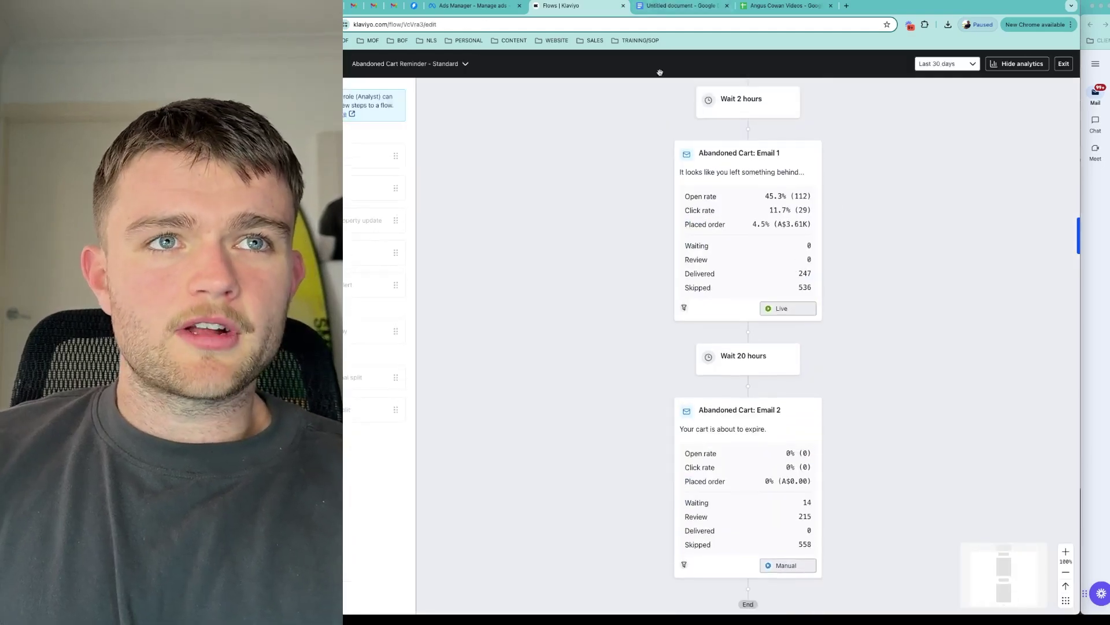
{"action": "left_click", "coordinate": [682, 6]}
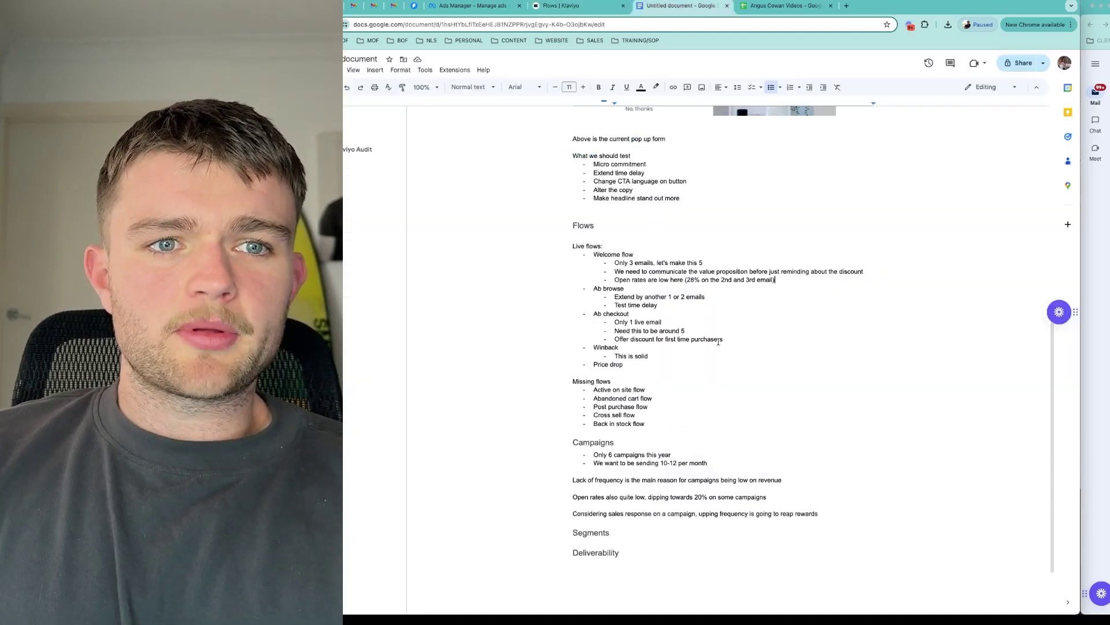
{"action": "left_click_drag", "start_coordinate": [694, 335], "coordinate": [613, 325]}
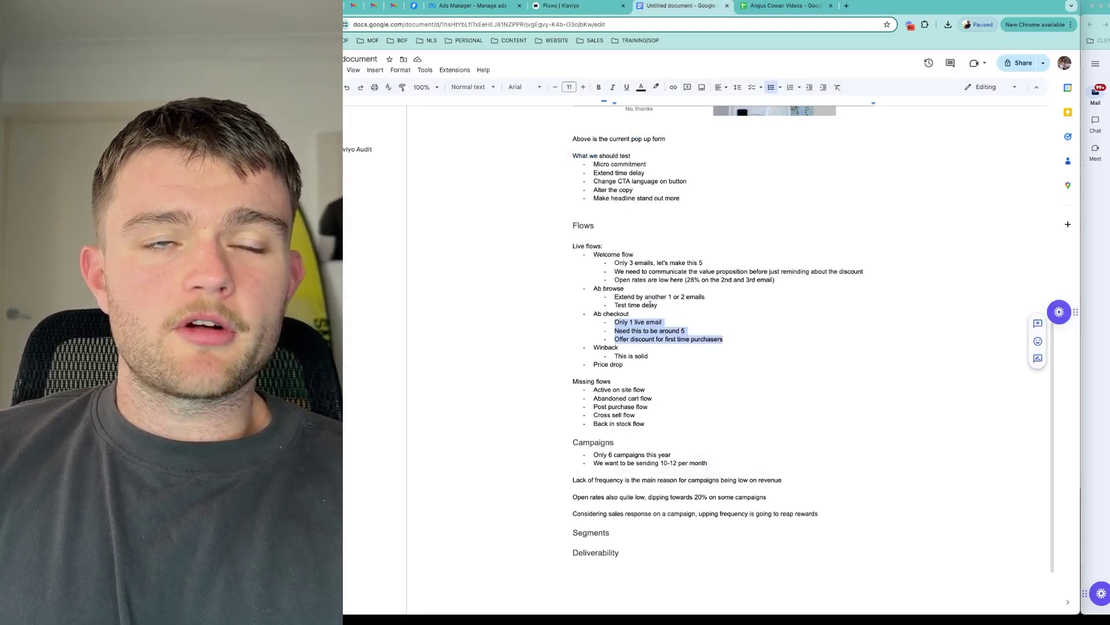
{"action": "left_click", "coordinate": [584, 4]}
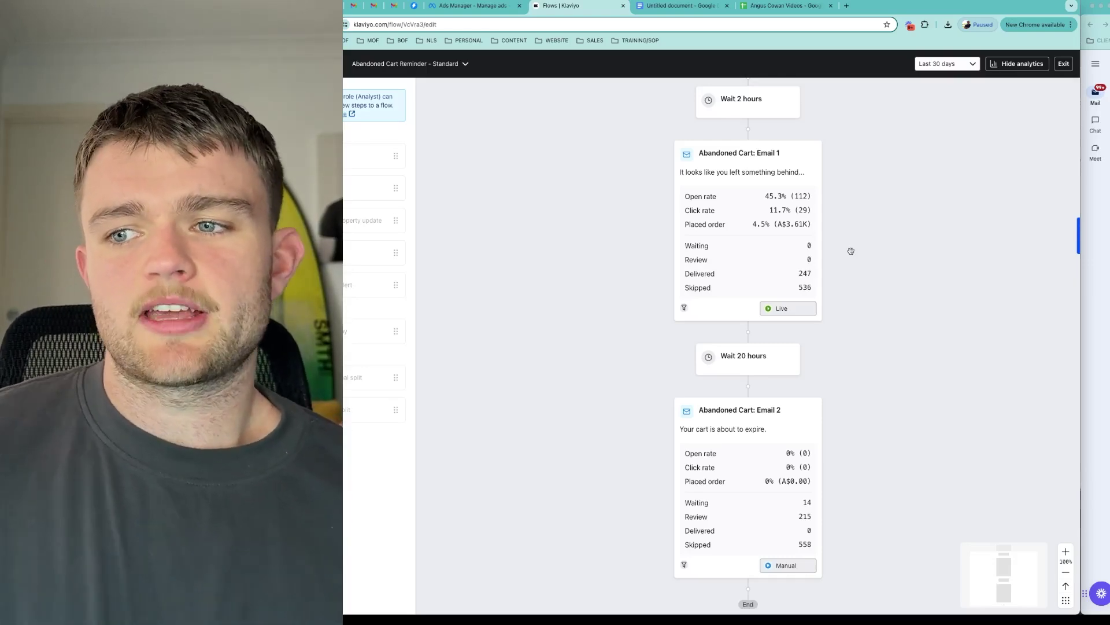
{"action": "left_click", "coordinate": [1064, 63]}
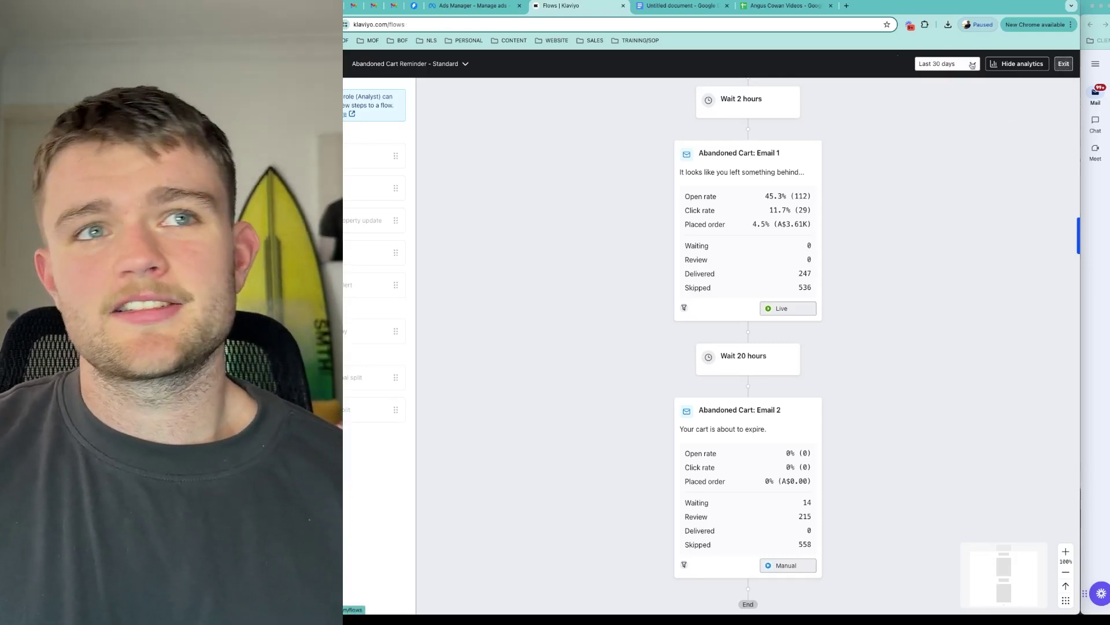
Check the Winback notes in the audit document, then examine the emails and delays in Klaviyo's Customer Winback - Standard flow.
{"action": "left_click", "coordinate": [683, 6]}
{"action": "left_click", "coordinate": [660, 348]}
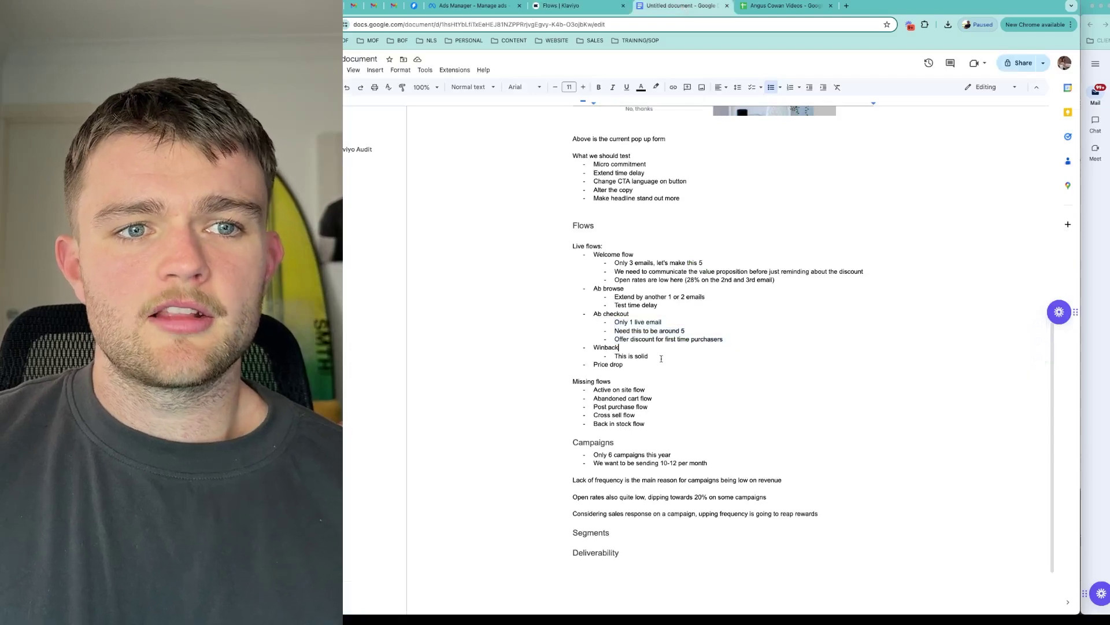
{"action": "left_click_drag", "start_coordinate": [620, 352], "coordinate": [614, 338]}
{"action": "left_click", "coordinate": [564, 6]}
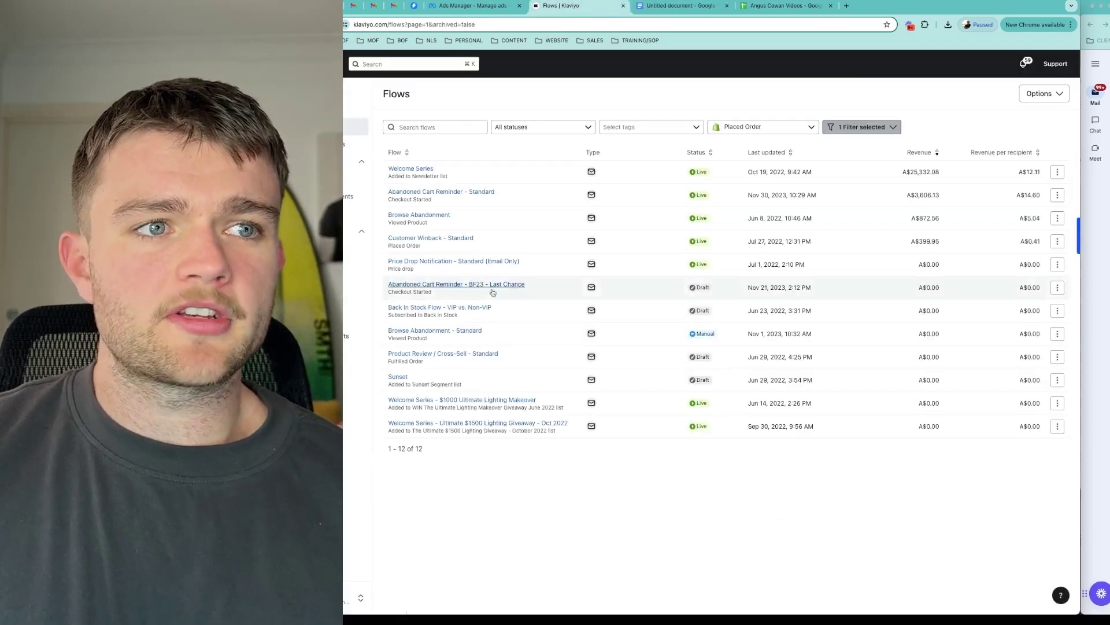
{"action": "left_click", "coordinate": [437, 238]}
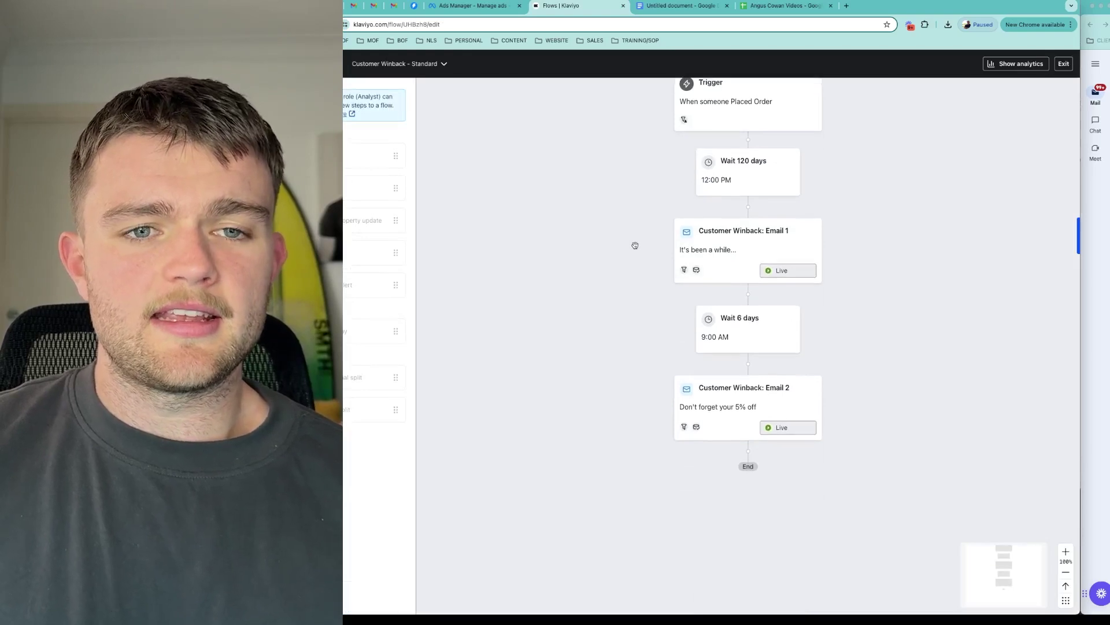
{"action": "scroll", "coordinate": [635, 245], "scroll_direction": "down", "scroll_amount": 1}
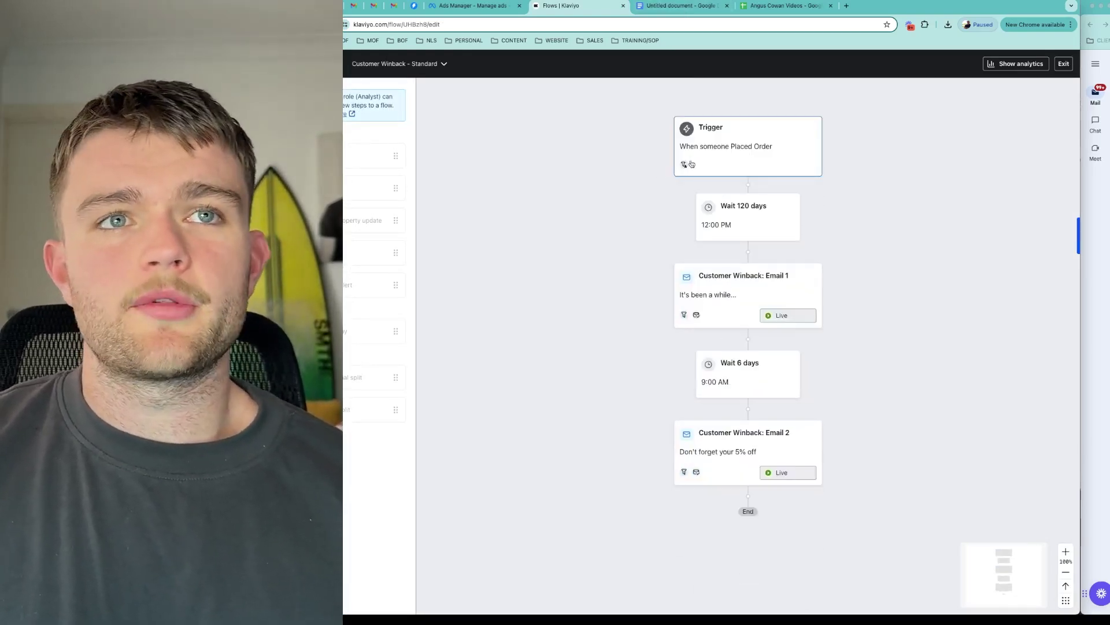
{"action": "scroll", "coordinate": [672, 81], "scroll_direction": "down", "scroll_amount": 1}
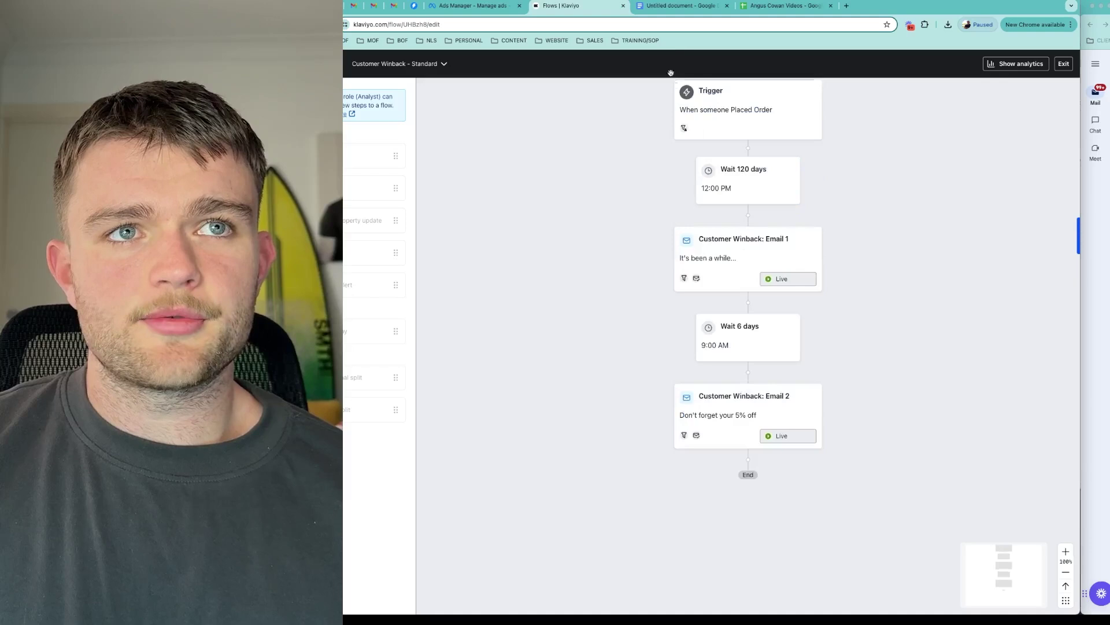
Look back over the audit document from the summary and pop-up form findings down to the flows notes.
{"action": "left_click", "coordinate": [663, 9]}
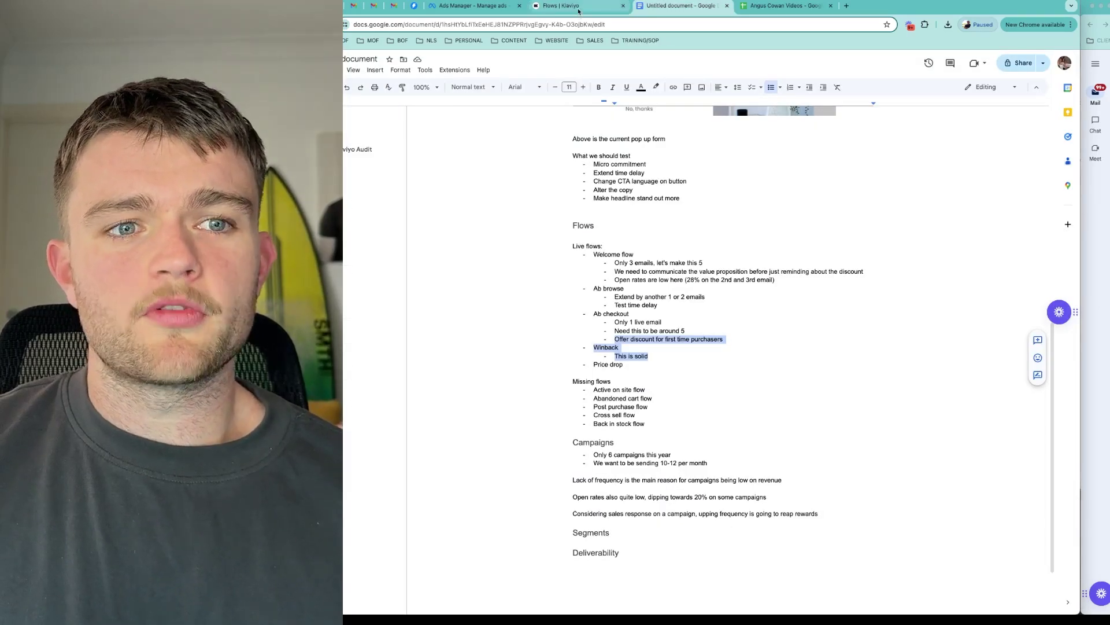
{"action": "scroll", "coordinate": [791, 298], "scroll_direction": "up", "scroll_amount": 10}
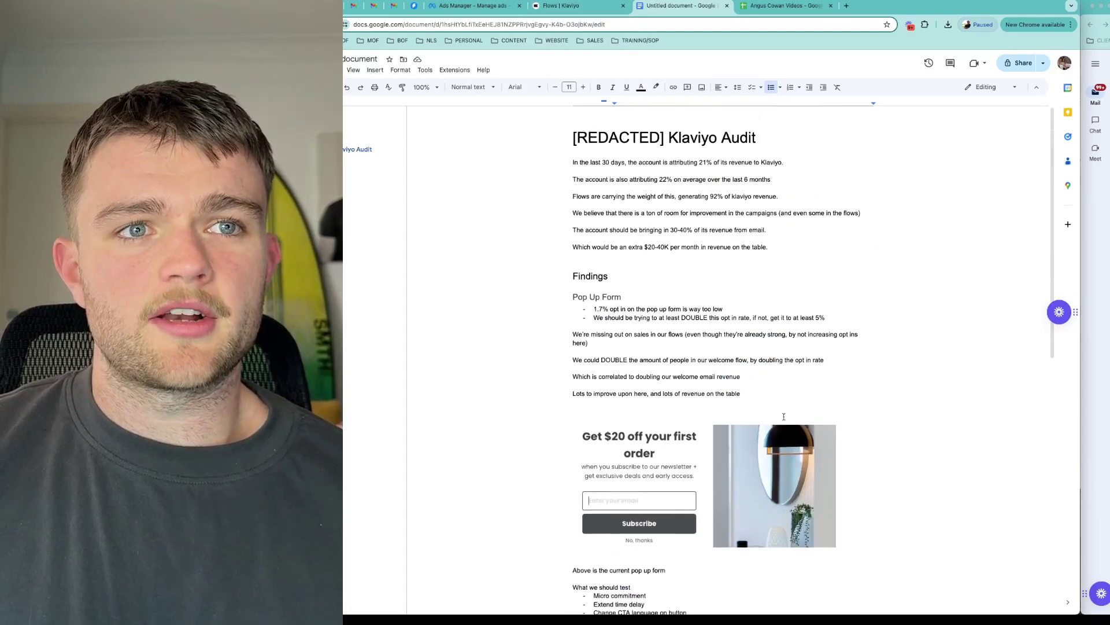
{"action": "scroll", "coordinate": [791, 297], "scroll_direction": "down", "scroll_amount": 10}
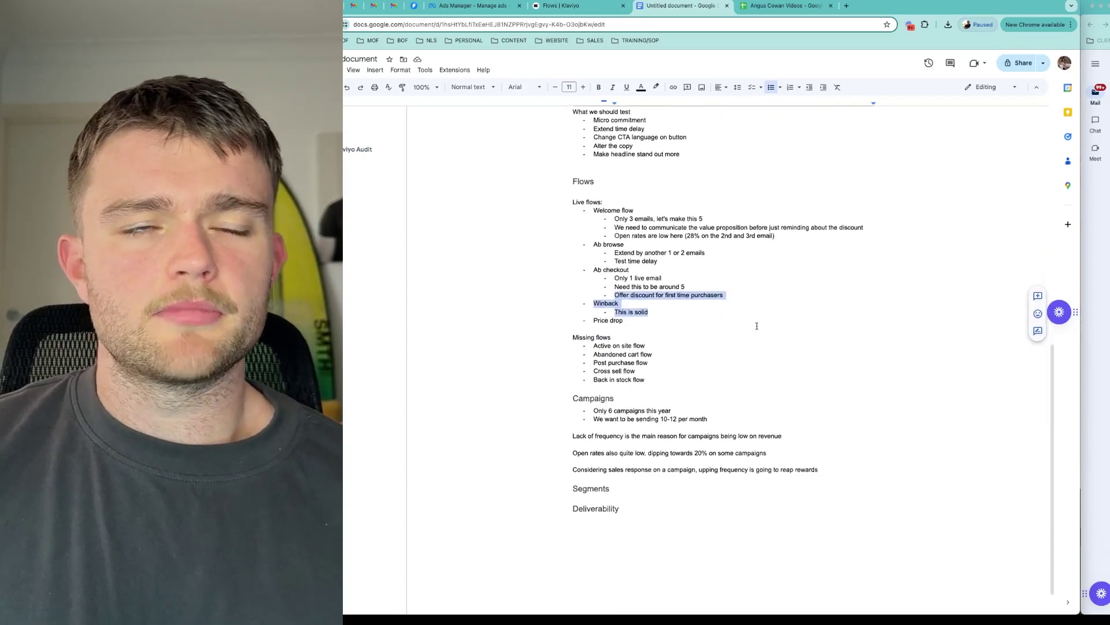
{"action": "scroll", "coordinate": [640, 214], "scroll_direction": "up", "scroll_amount": 1}
{"action": "left_click", "coordinate": [559, 8]}
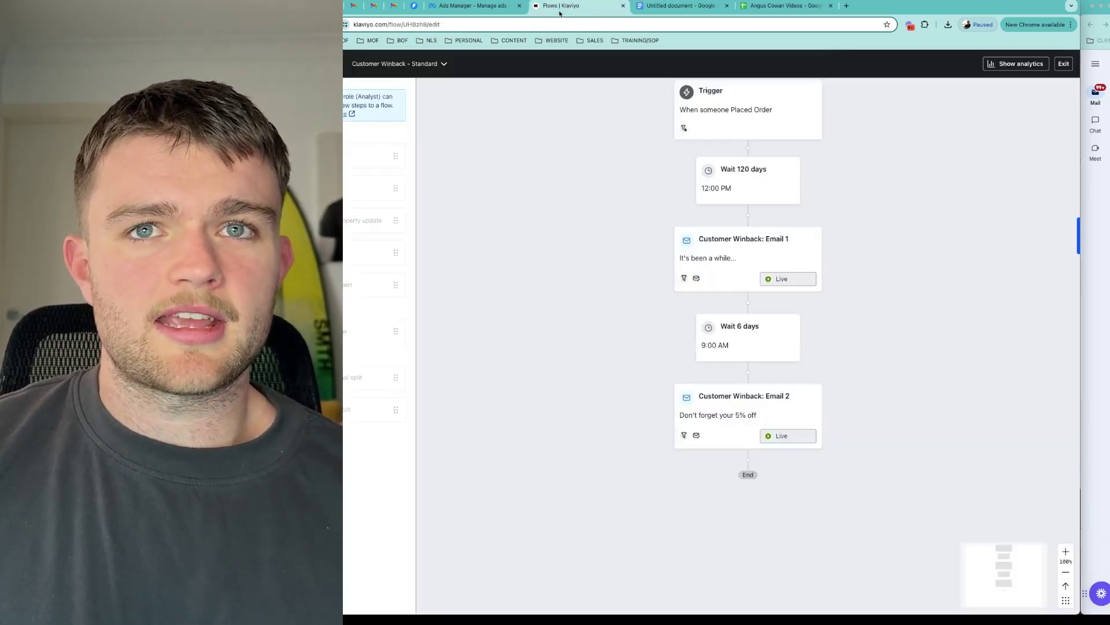
Exit the Customer Winback flow and filter Klaviyo's flows list to Live status.
{"action": "left_click", "coordinate": [1064, 64]}
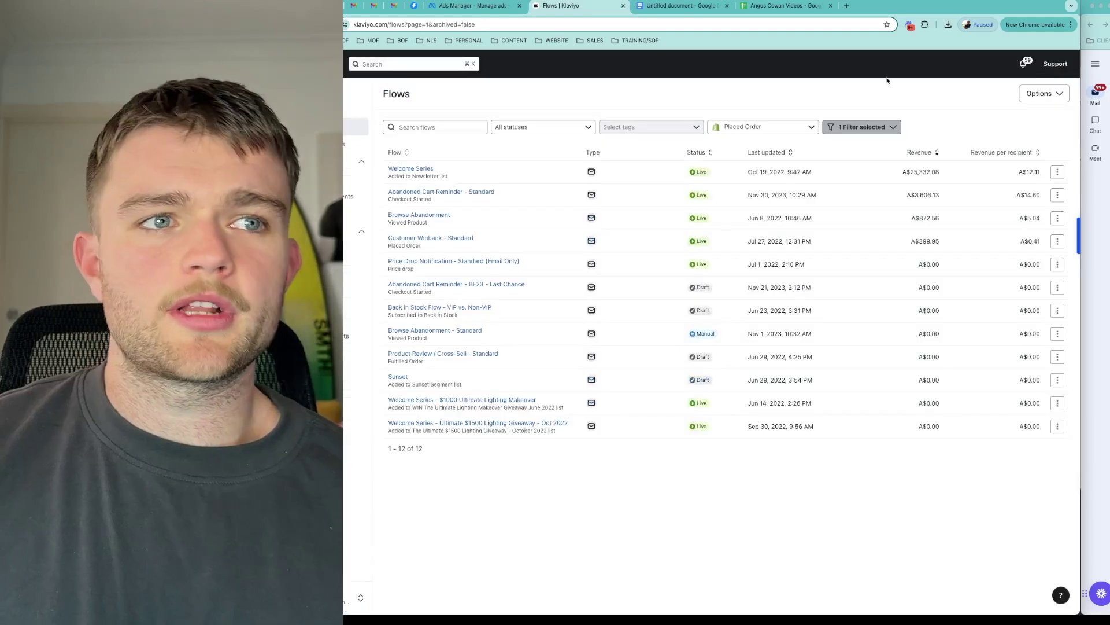
{"action": "left_click", "coordinate": [537, 129]}
{"action": "left_click", "coordinate": [519, 162]}
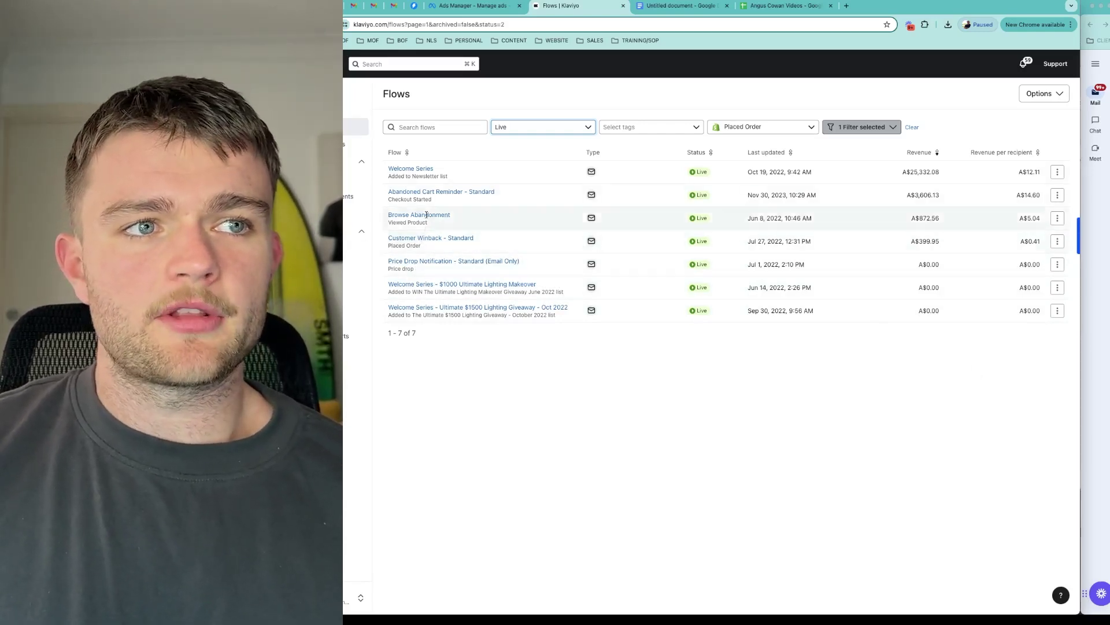
Compare the Abandoned cart flow entry under Missing flows with the trigger of Klaviyo's Abandoned Cart Reminder - Standard flow.
{"action": "left_click", "coordinate": [657, 8]}
{"action": "left_click_drag", "start_coordinate": [652, 328], "coordinate": [594, 337]}
{"action": "left_click", "coordinate": [561, 6]}
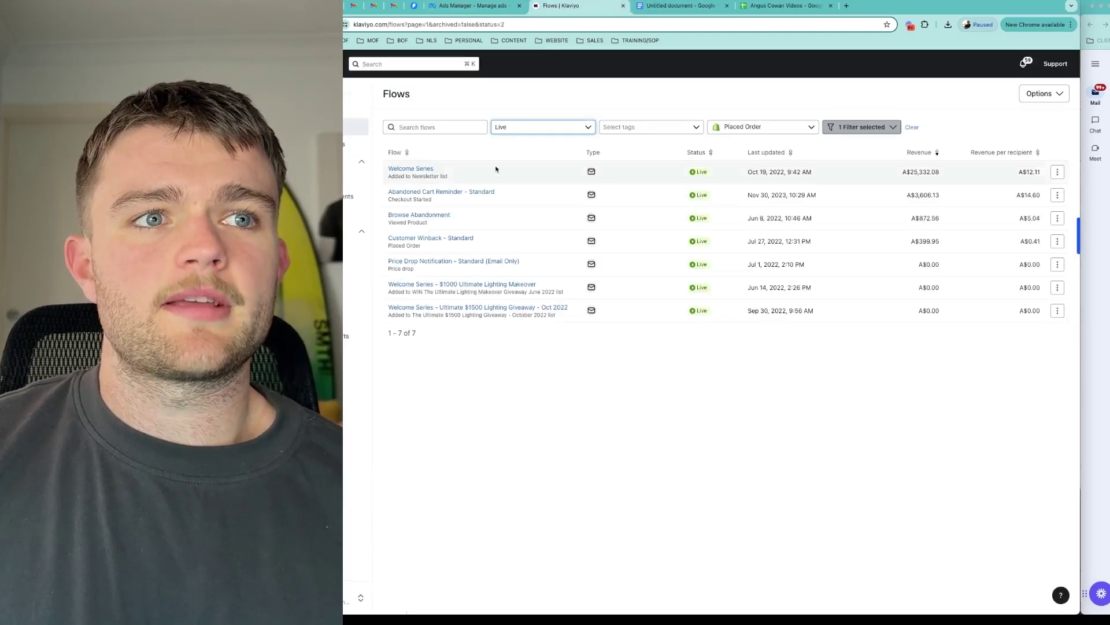
{"action": "triple_click", "coordinate": [407, 200]}
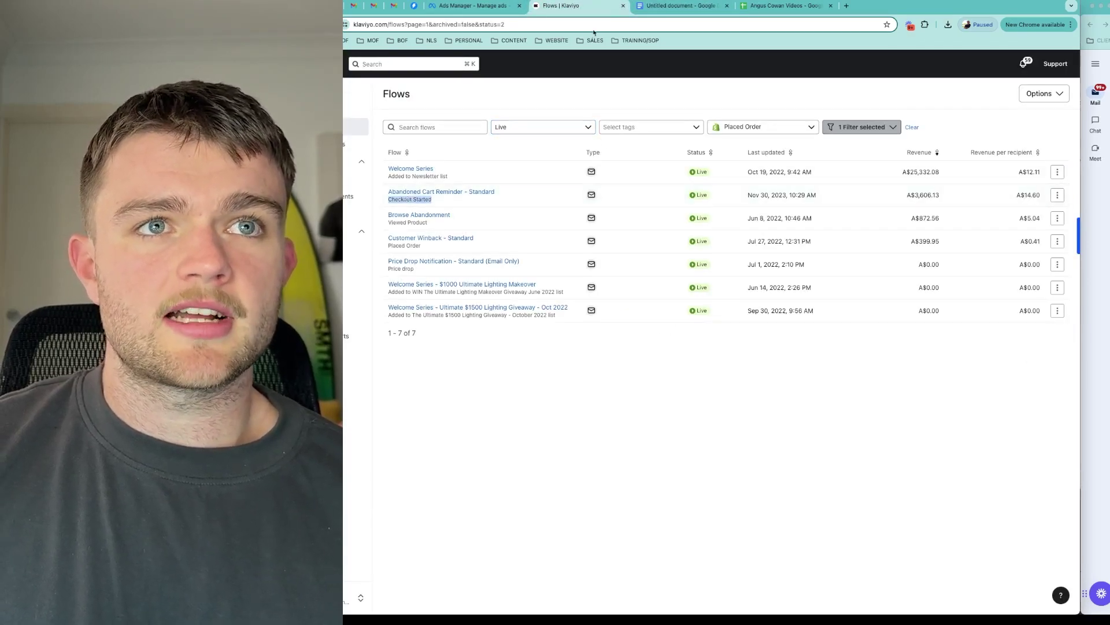
Go through the Post purchase, Cross sell and Back in stock entries under Missing flows in the audit document.
{"action": "left_click", "coordinate": [650, 8]}
{"action": "left_click", "coordinate": [649, 345]}
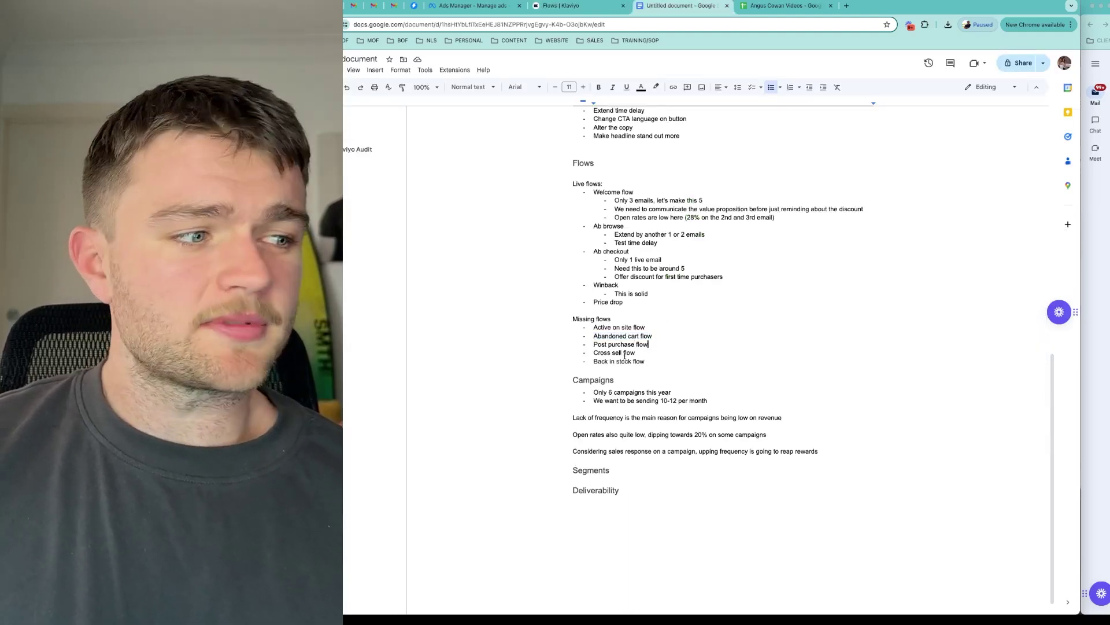
{"action": "scroll", "coordinate": [665, 342], "scroll_direction": "down", "scroll_amount": 1}
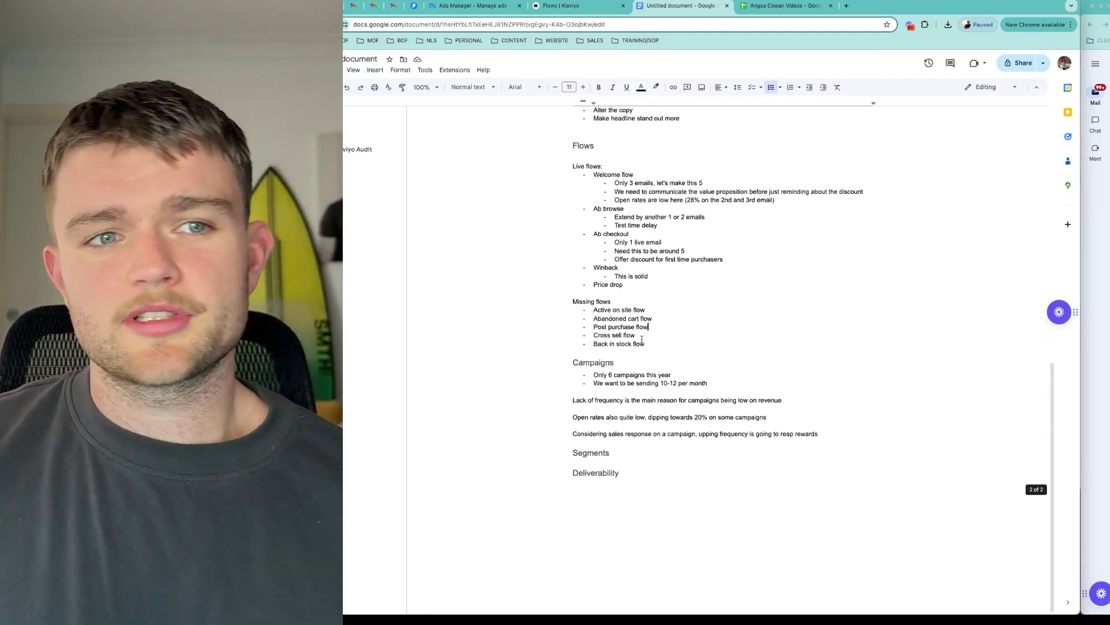
{"action": "left_click_drag", "start_coordinate": [636, 336], "coordinate": [589, 339]}
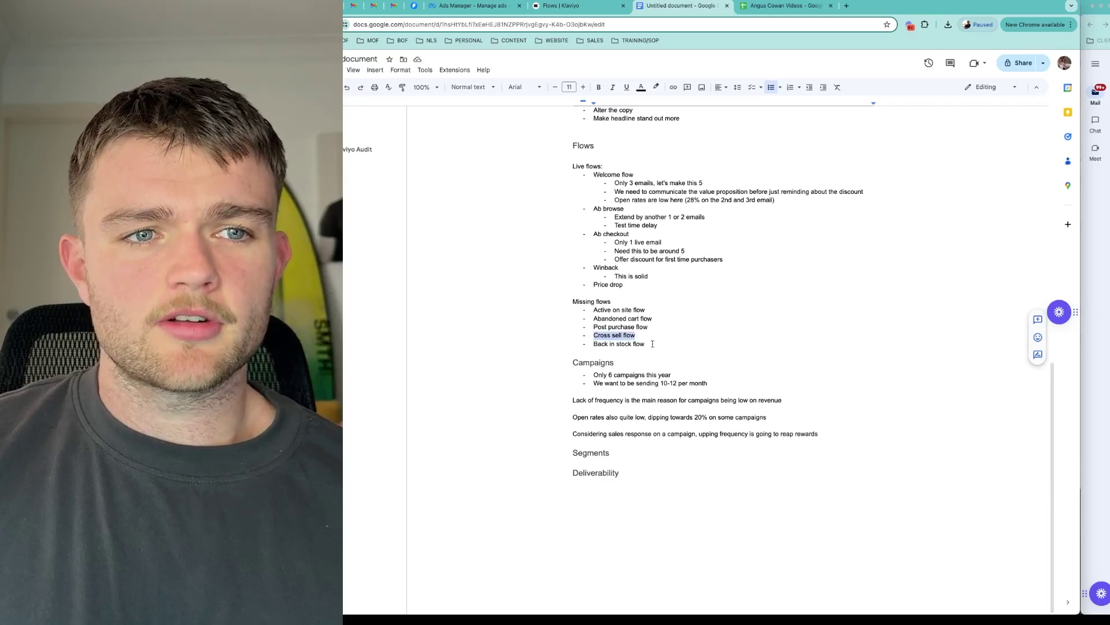
{"action": "scroll", "coordinate": [663, 299], "scroll_direction": "up", "scroll_amount": 1}
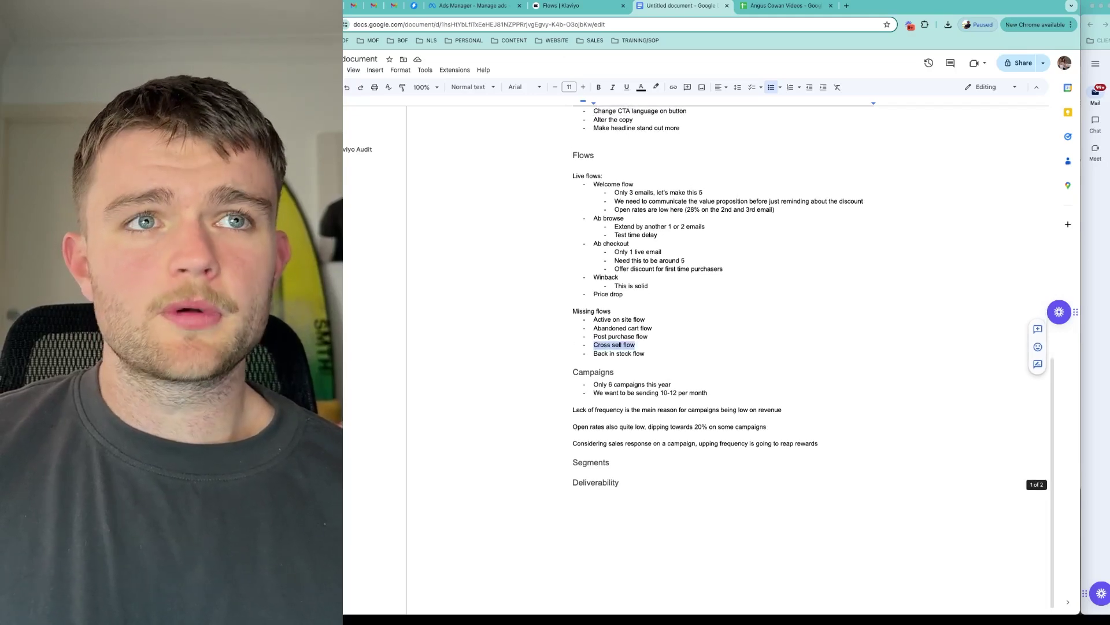
Open Klaviyo's campaigns list and check its status filter, selecting Scheduled alongside Sent.
{"action": "left_click", "coordinate": [578, 5]}
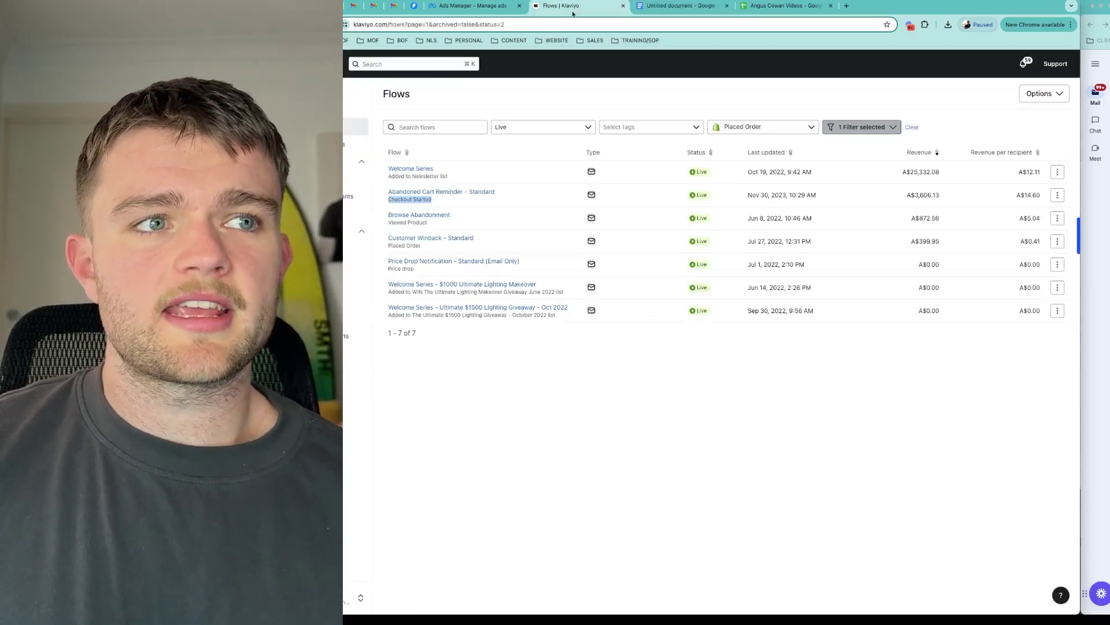
{"action": "left_click", "coordinate": [361, 111]}
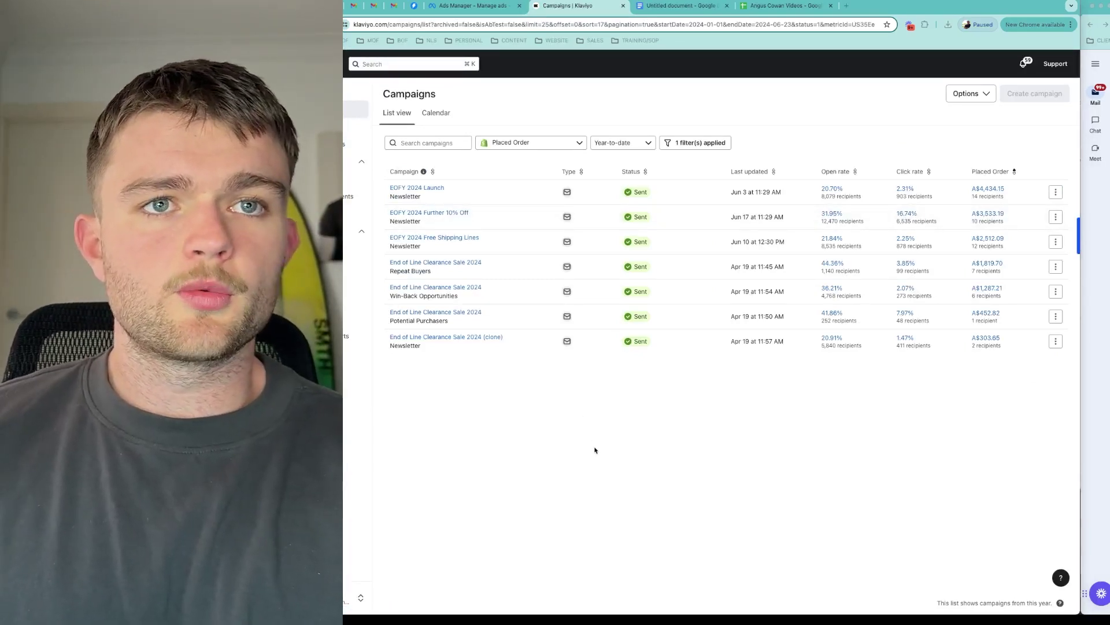
{"action": "left_click", "coordinate": [688, 143]}
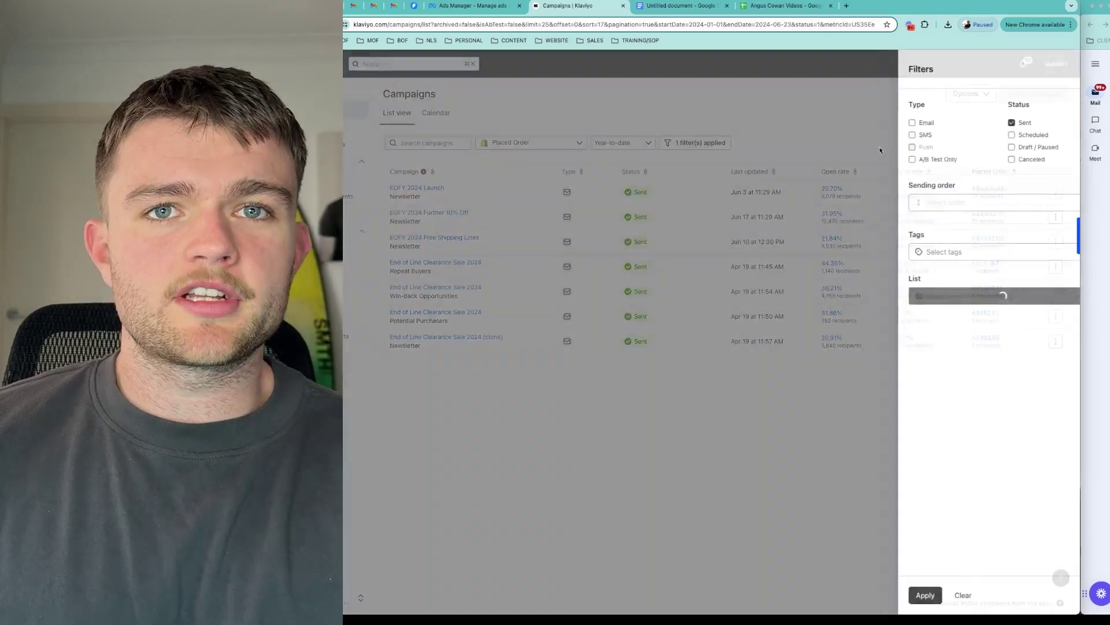
{"action": "left_click", "coordinate": [898, 595]}
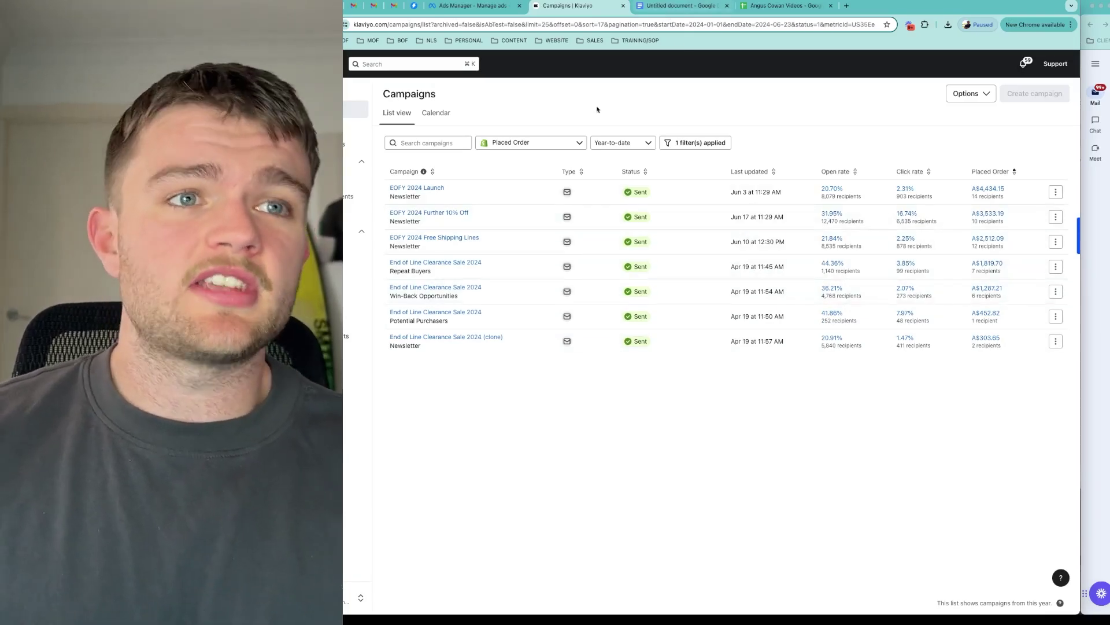
{"action": "left_click", "coordinate": [696, 143]}
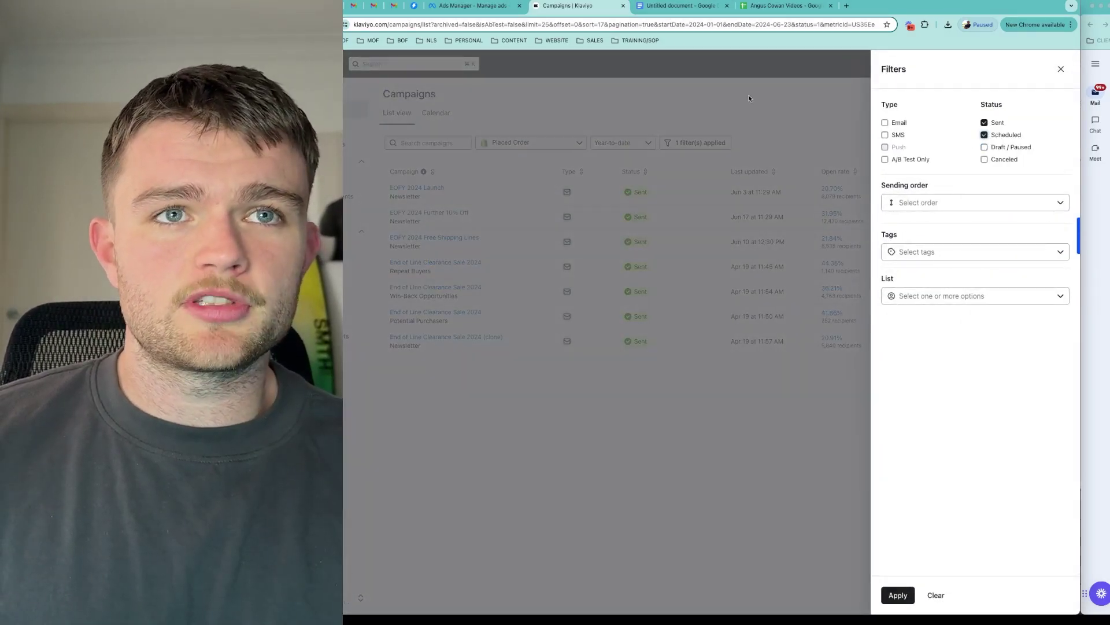
Review the Campaigns notes in the audit document on the number of campaigns and lack of sending frequency.
{"action": "key", "text": "ctrl+Tab"}
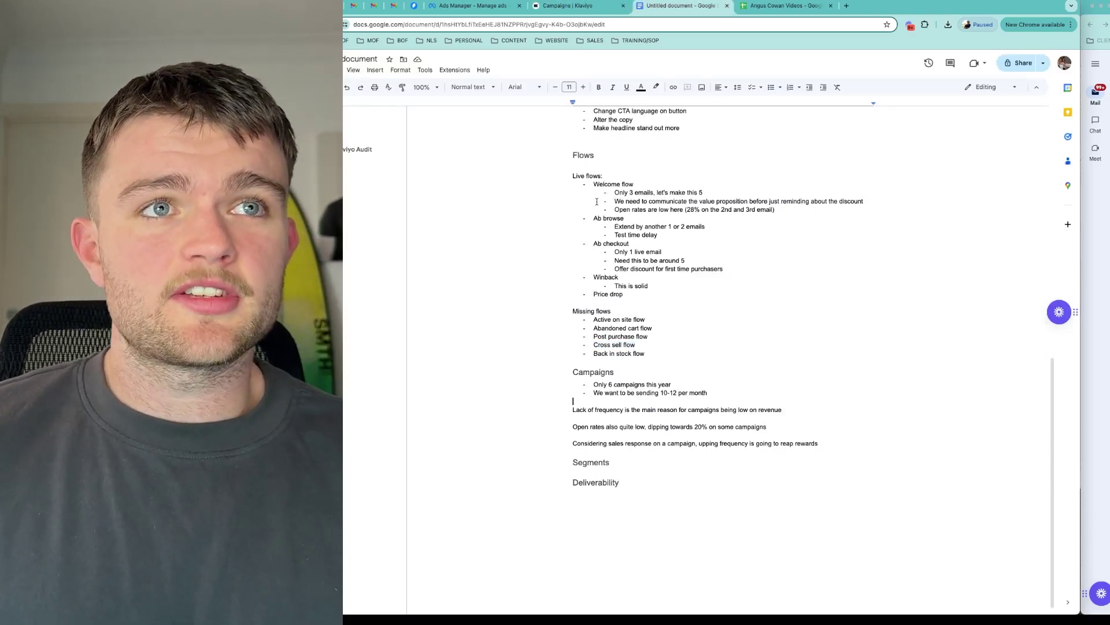
{"action": "left_click", "coordinate": [711, 402]}
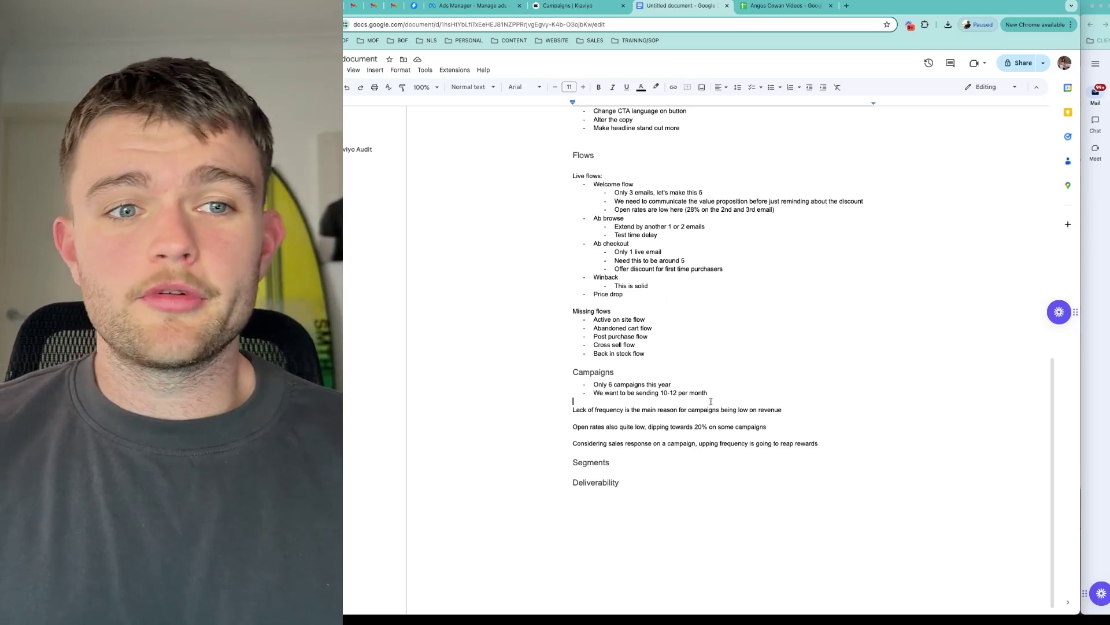
{"action": "triple_click", "coordinate": [704, 409]}
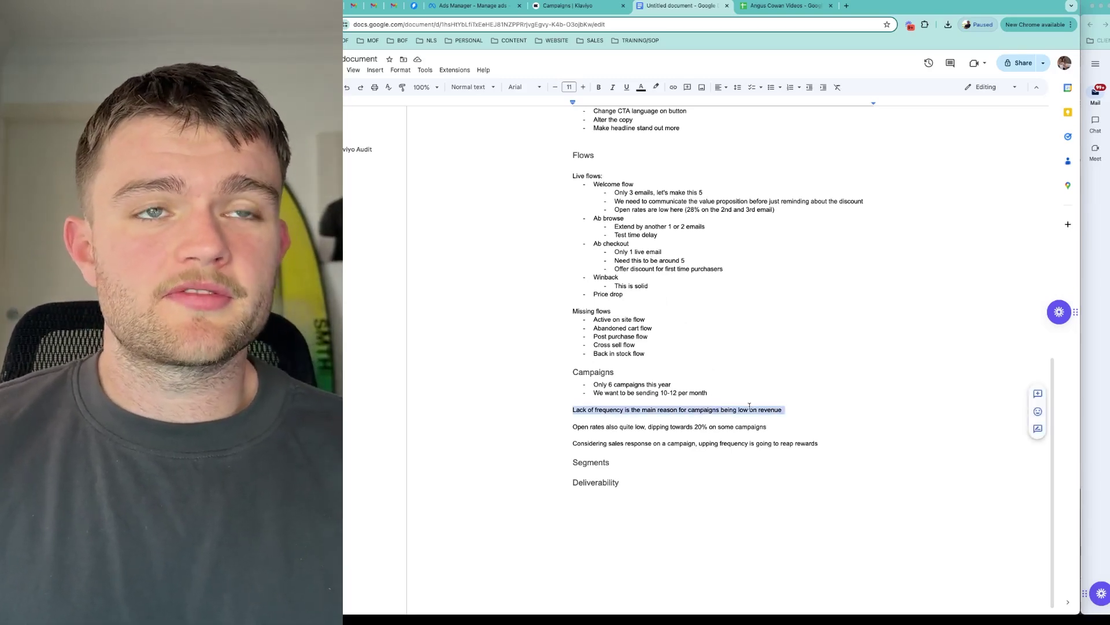
{"action": "left_click", "coordinate": [683, 420]}
Clear the filters on Klaviyo's campaigns list and sort it by open rate, then by Placed Order.
{"action": "left_click", "coordinate": [541, 8]}
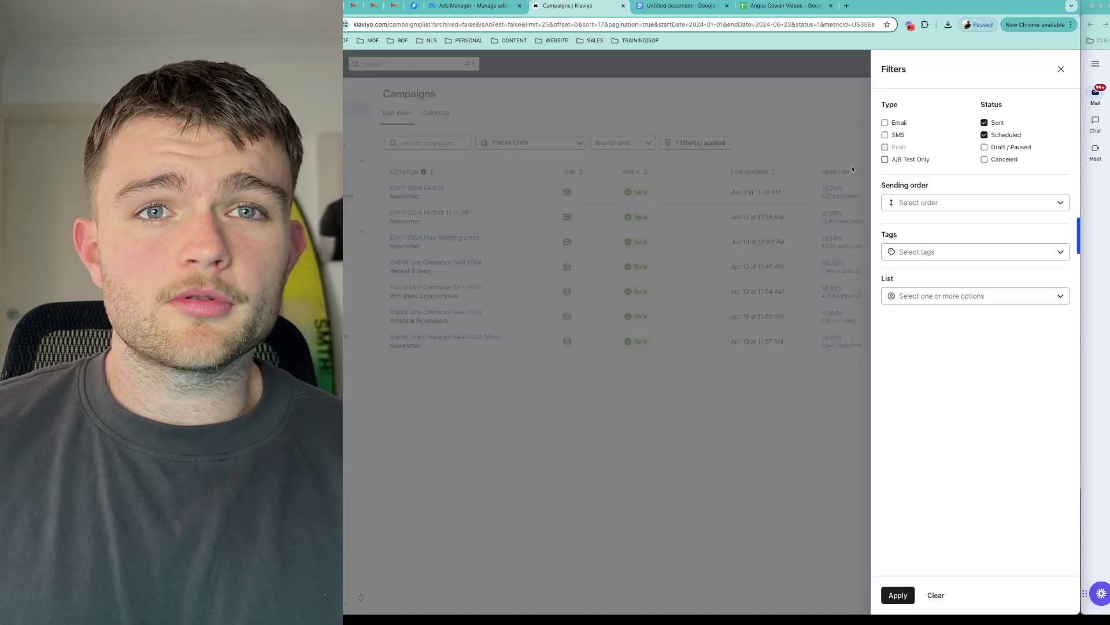
{"action": "left_click", "coordinate": [924, 593]}
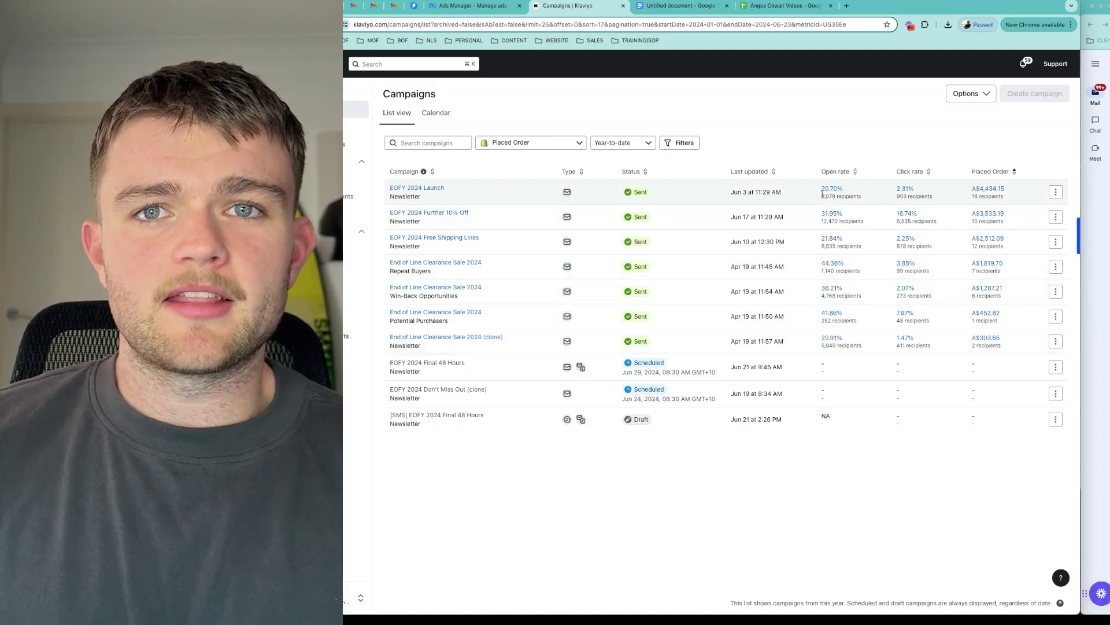
{"action": "left_click", "coordinate": [855, 173]}
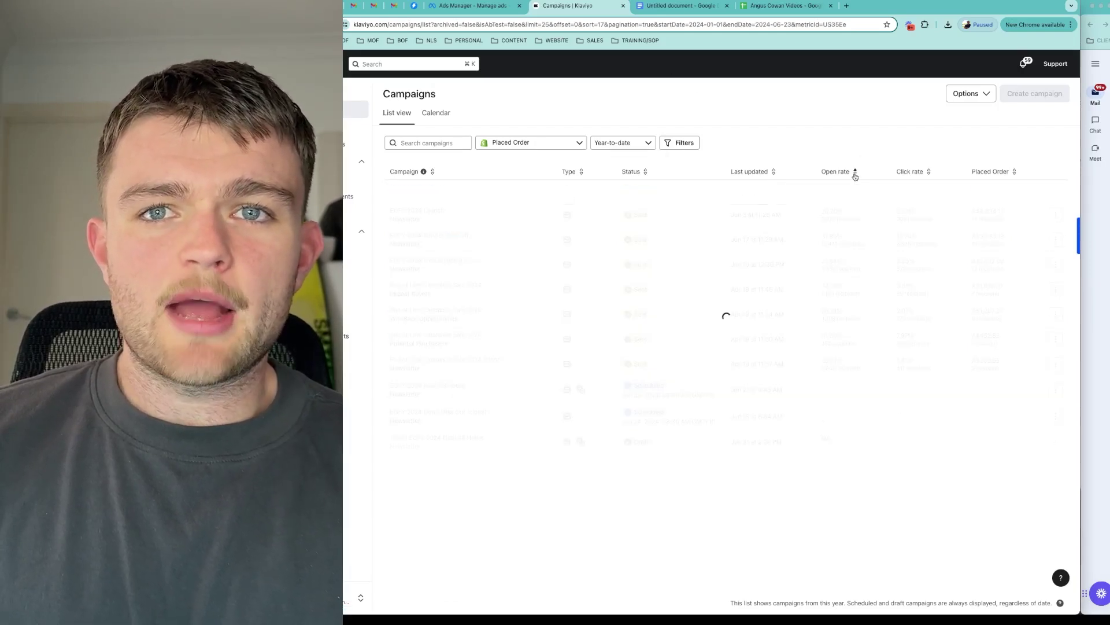
{"action": "left_click", "coordinate": [1014, 172]}
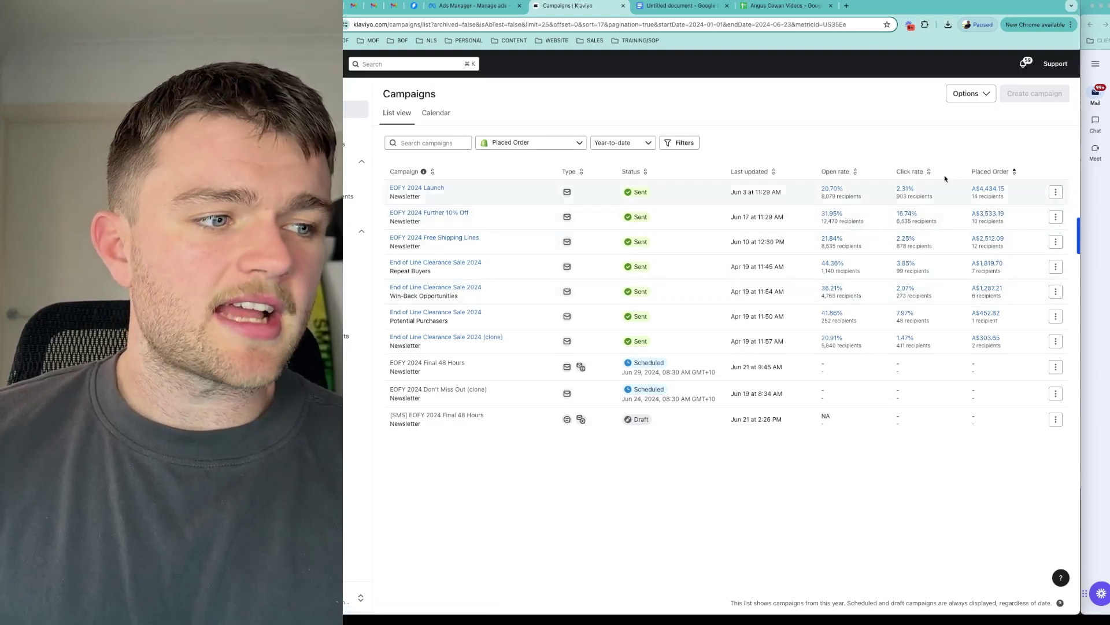
Compare the audit document's Campaigns notes on open rates and sales response with Klaviyo's campaign results.
{"action": "left_click", "coordinate": [665, 6]}
{"action": "scroll", "coordinate": [706, 196], "scroll_direction": "down", "scroll_amount": 1}
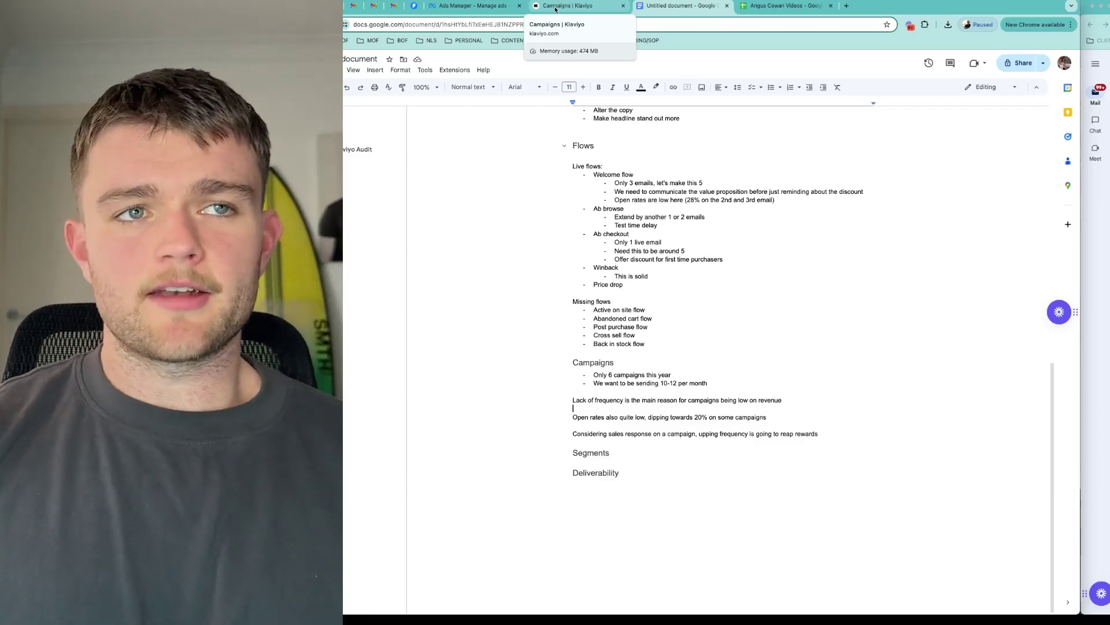
{"action": "left_click", "coordinate": [555, 9]}
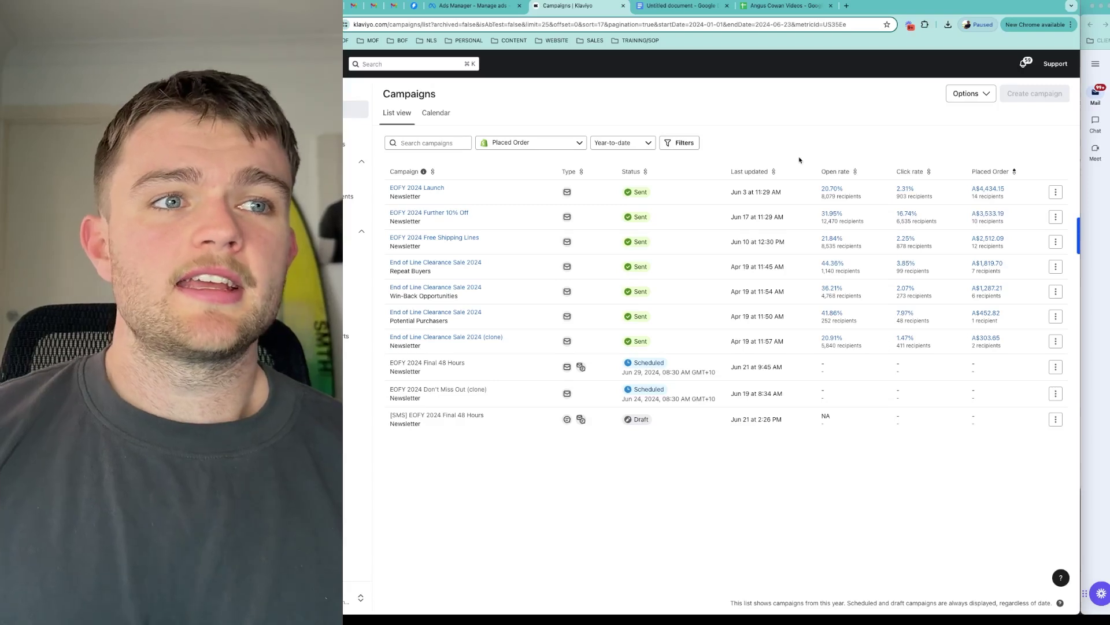
{"action": "left_click", "coordinate": [669, 5]}
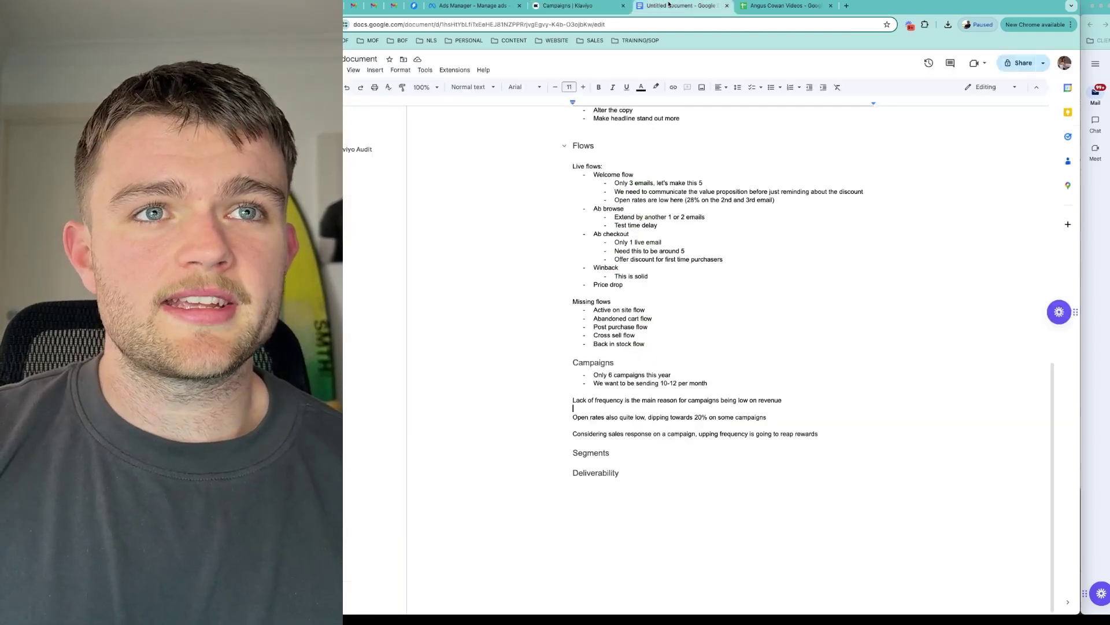
Sort Klaviyo's campaigns by click rate and return to the Campaigns notes in the audit document.
{"action": "left_click", "coordinate": [570, 5]}
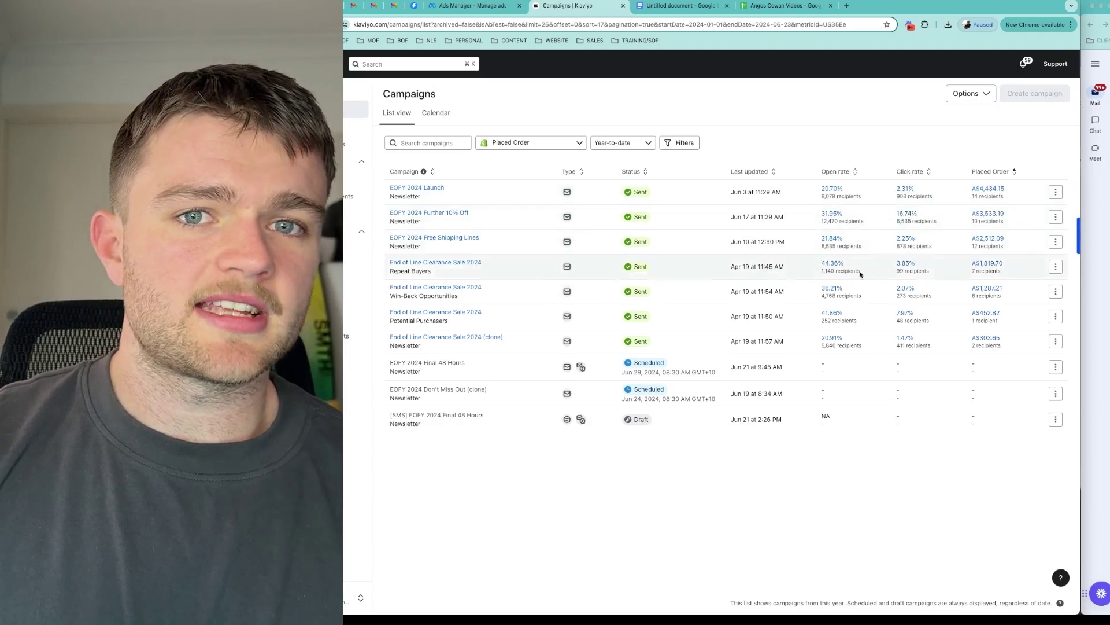
{"action": "left_click", "coordinate": [929, 172]}
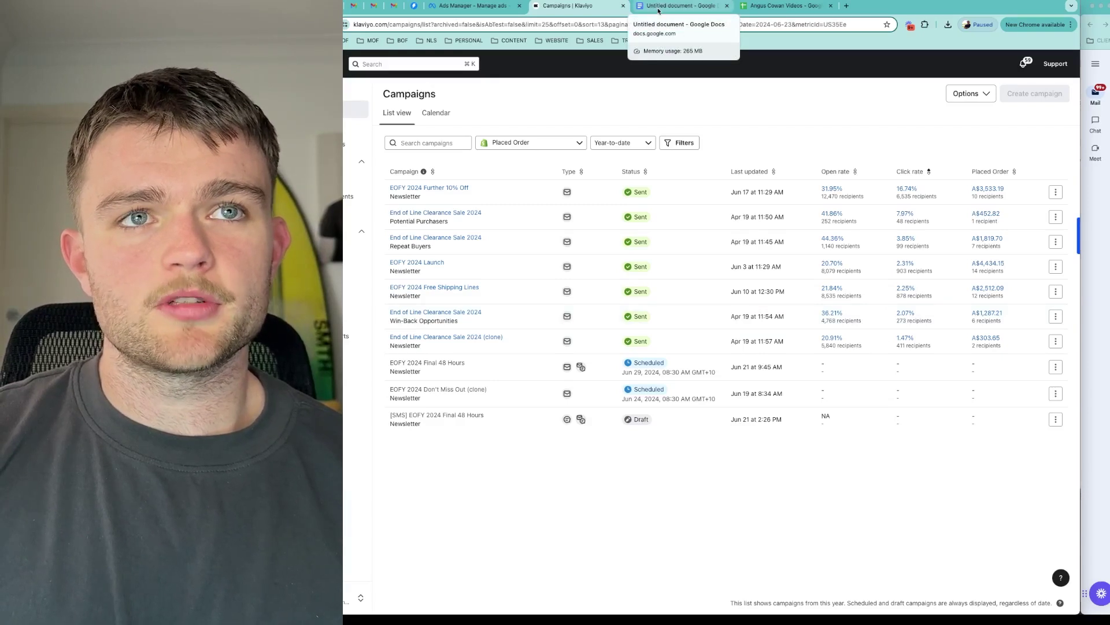
{"action": "left_click", "coordinate": [659, 7]}
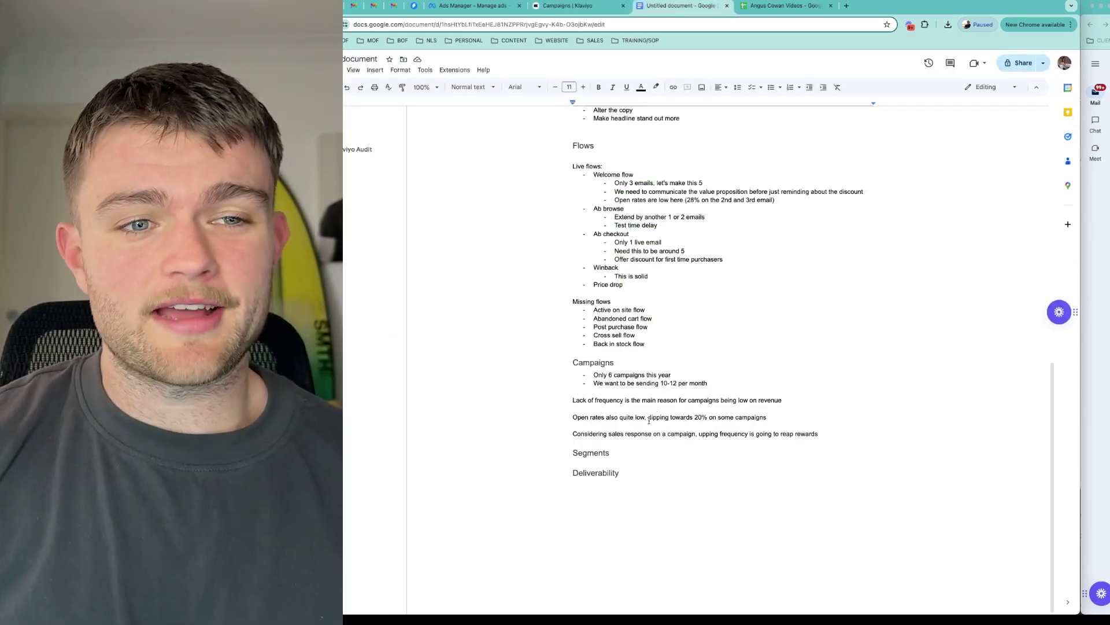
Add a bulleted note under the Segments heading: "Need to be sending to engaged 90/120/180 day users 2-3x per week".
{"action": "left_click", "coordinate": [635, 452]}
{"action": "key", "text": "Return"}
{"action": "type", "text": "- "}
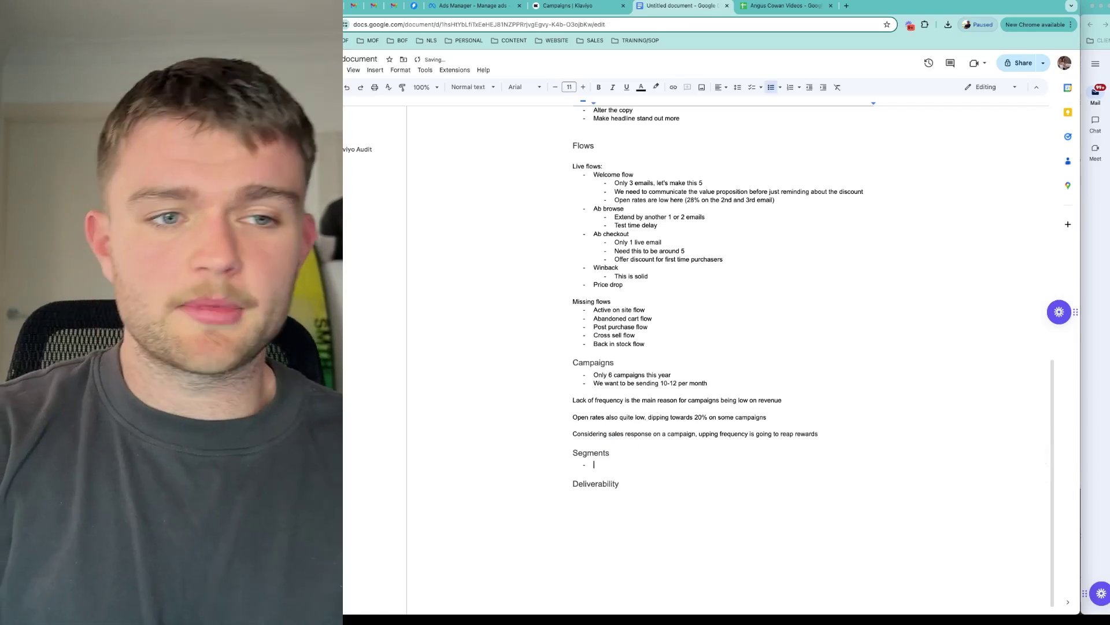
{"action": "type", "text": "Need to "}
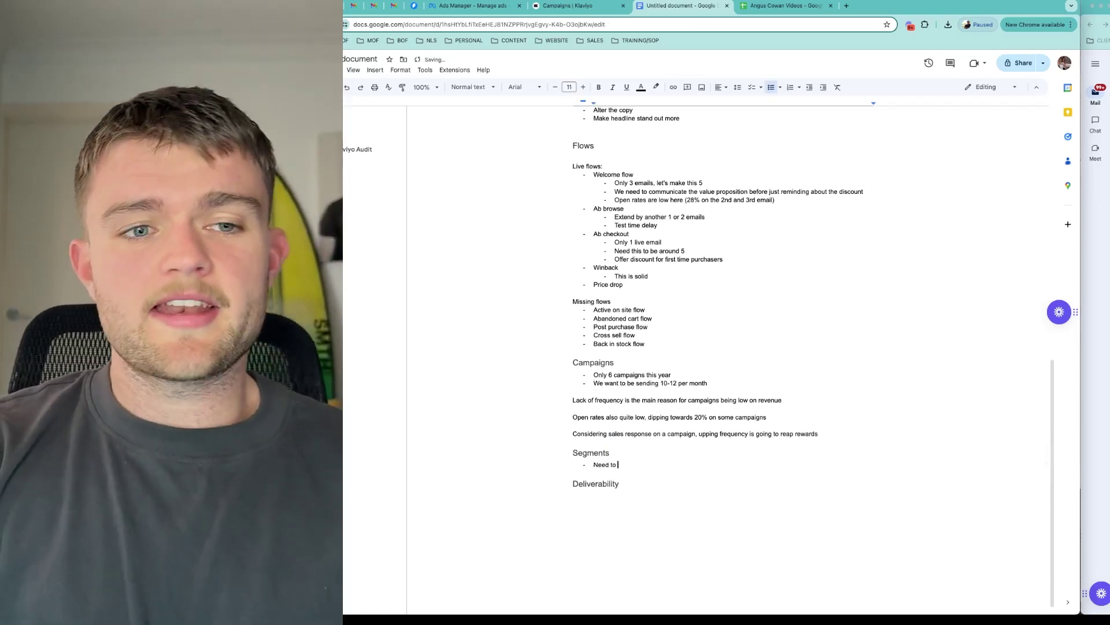
{"action": "type", "text": "be sending to engag"}
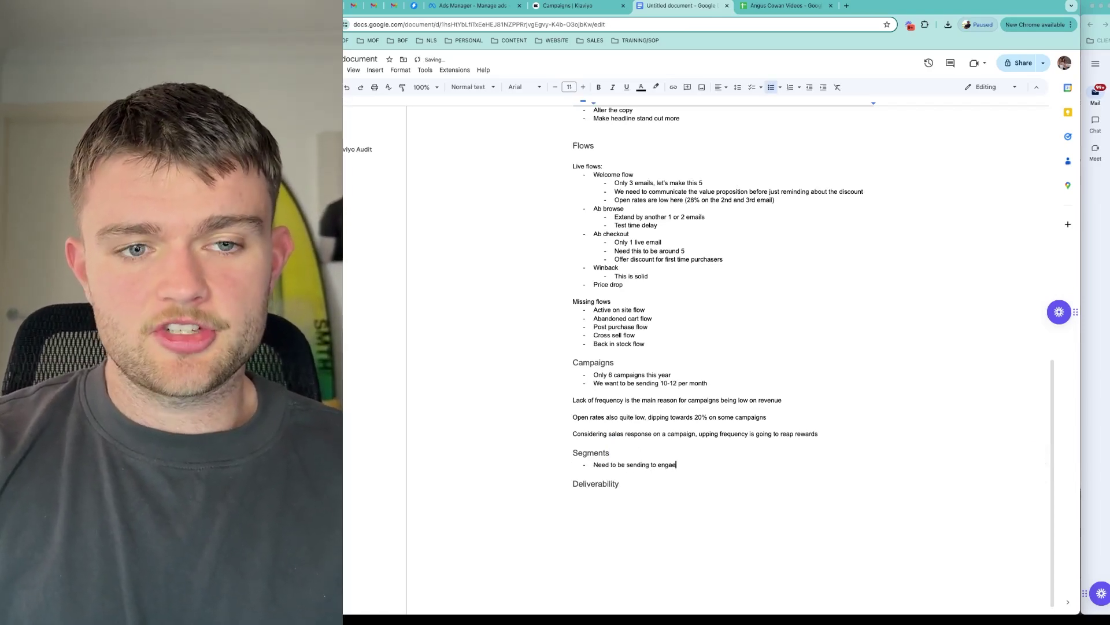
{"action": "type", "text": "ed 90/12"}
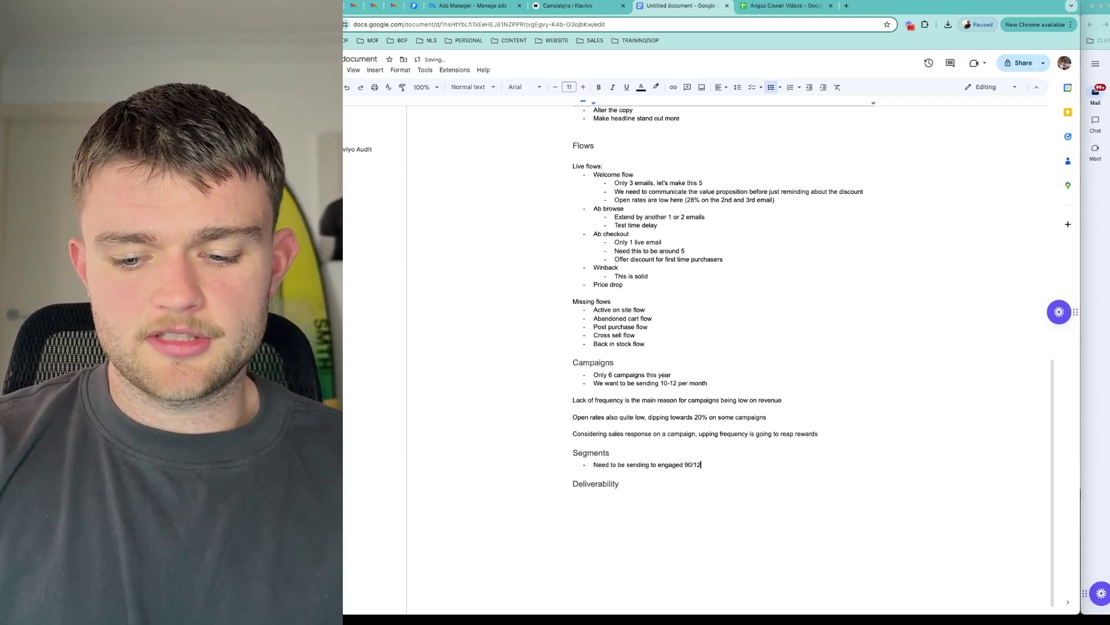
{"action": "type", "text": "0/180 day"}
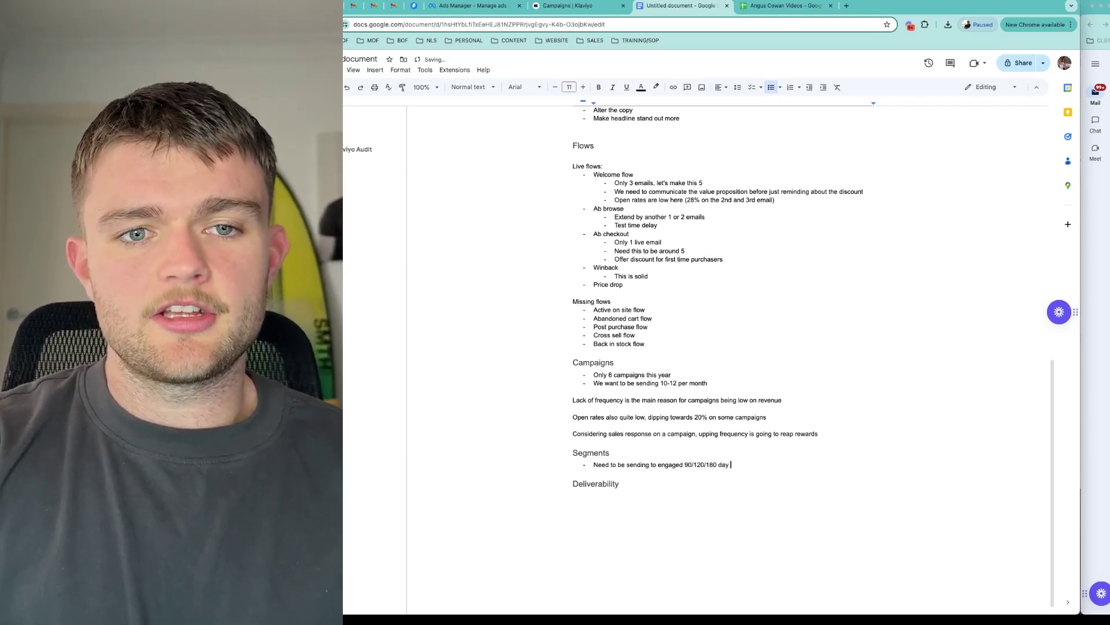
{"action": "type", "text": " users "}
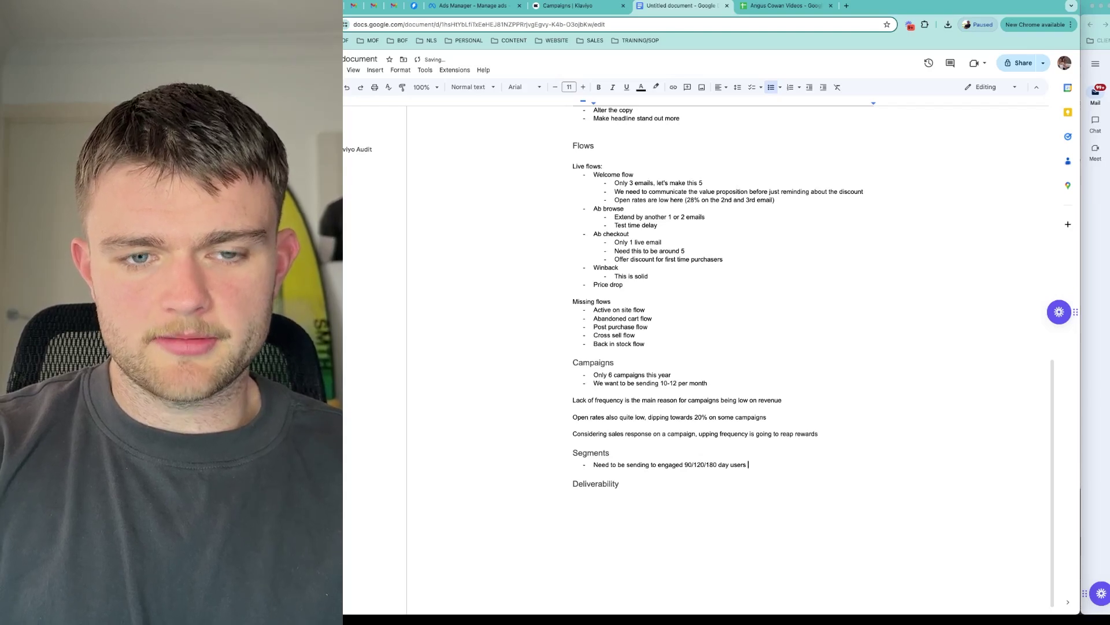
{"action": "type", "text": "3x2-3x per week"}
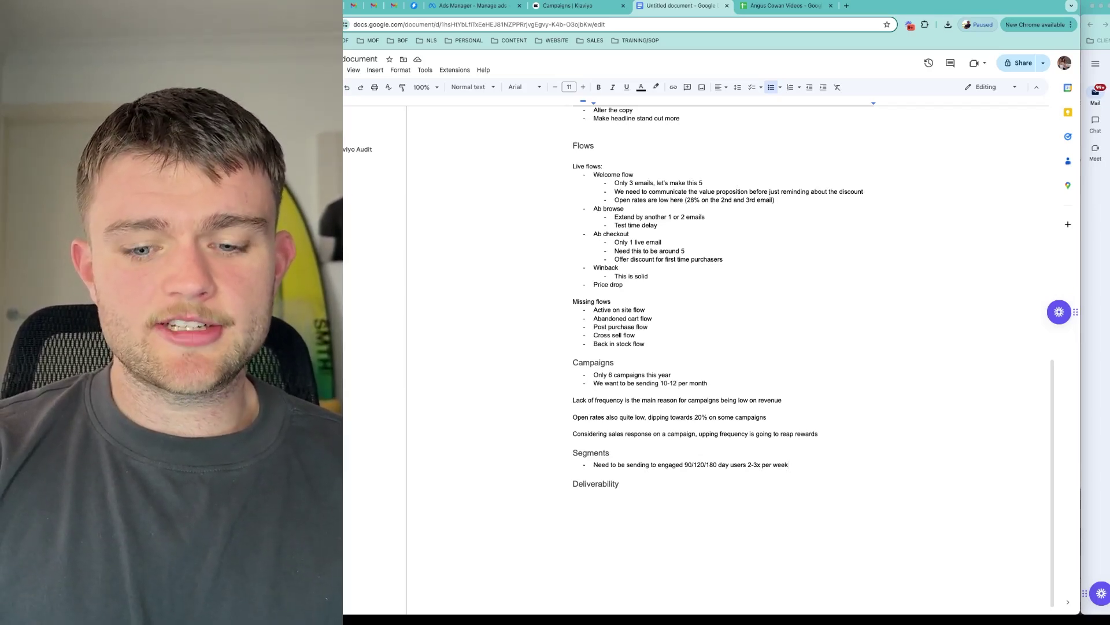
Add a second Segments bullet: "Need to identify these engaged segments as well as unengaged segments".
{"action": "key", "text": "Return"}
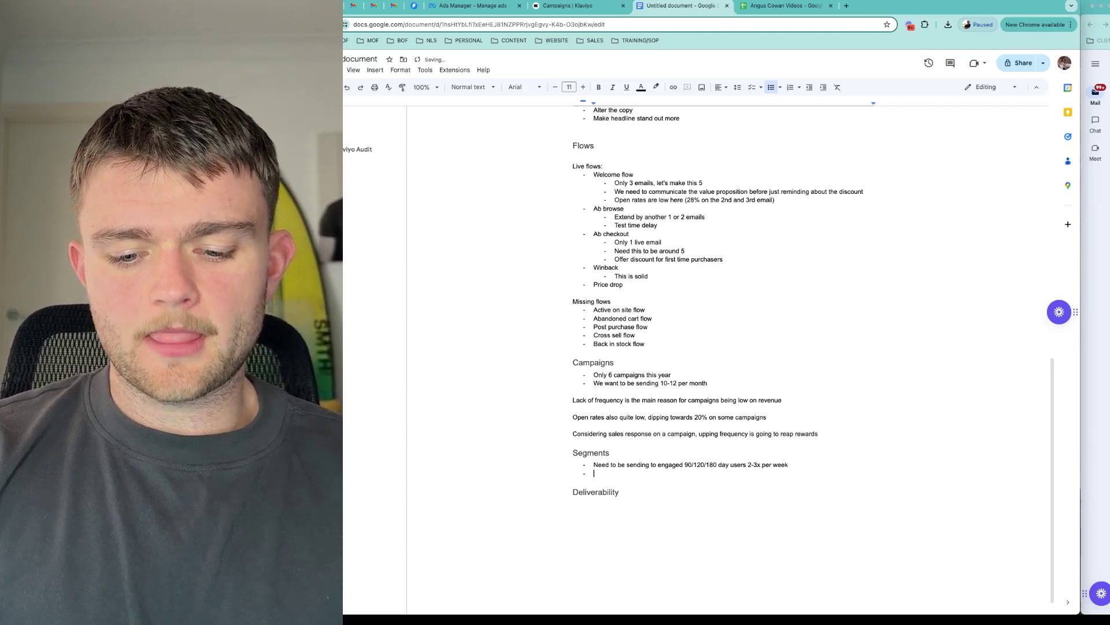
{"action": "type", "text": "Need to identify these"}
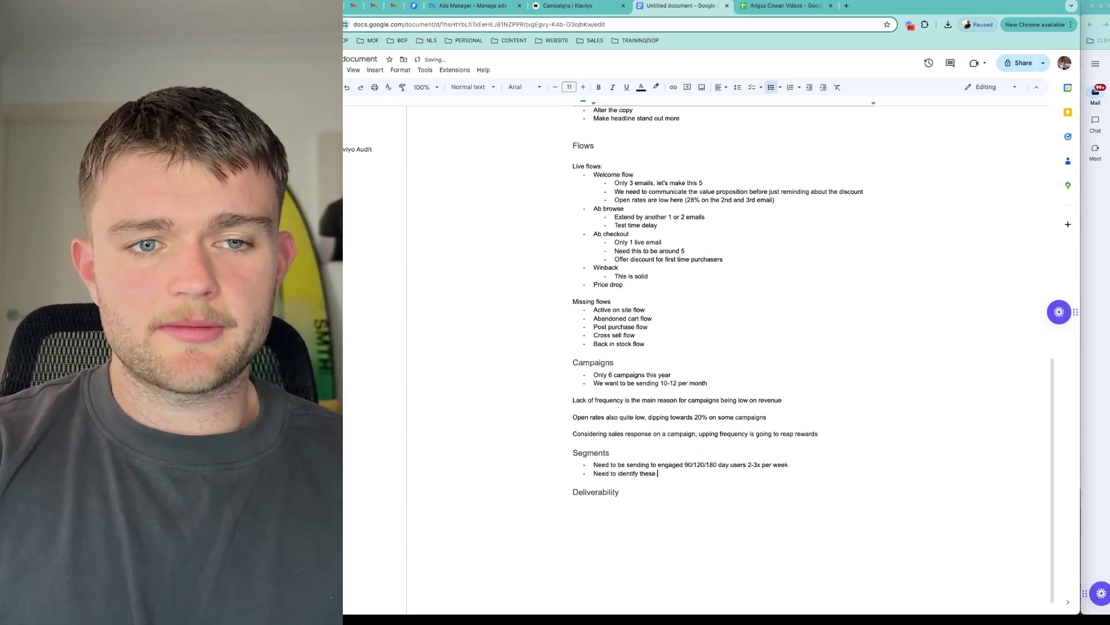
{"action": "type", "text": " engaged segments"}
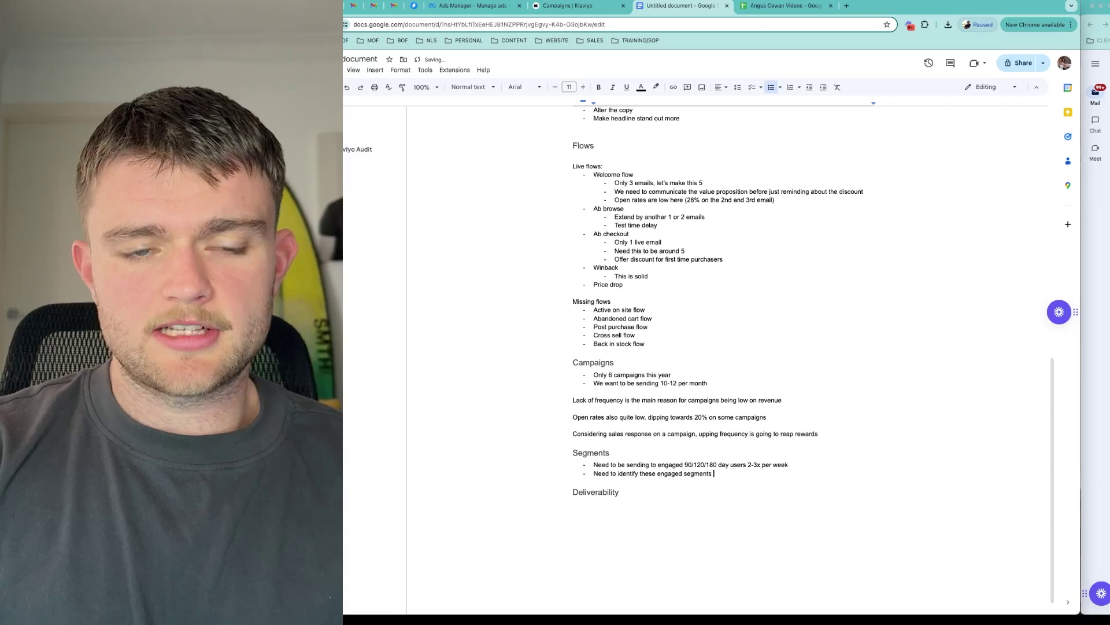
{"action": "type", "text": " as well as unengaged"}
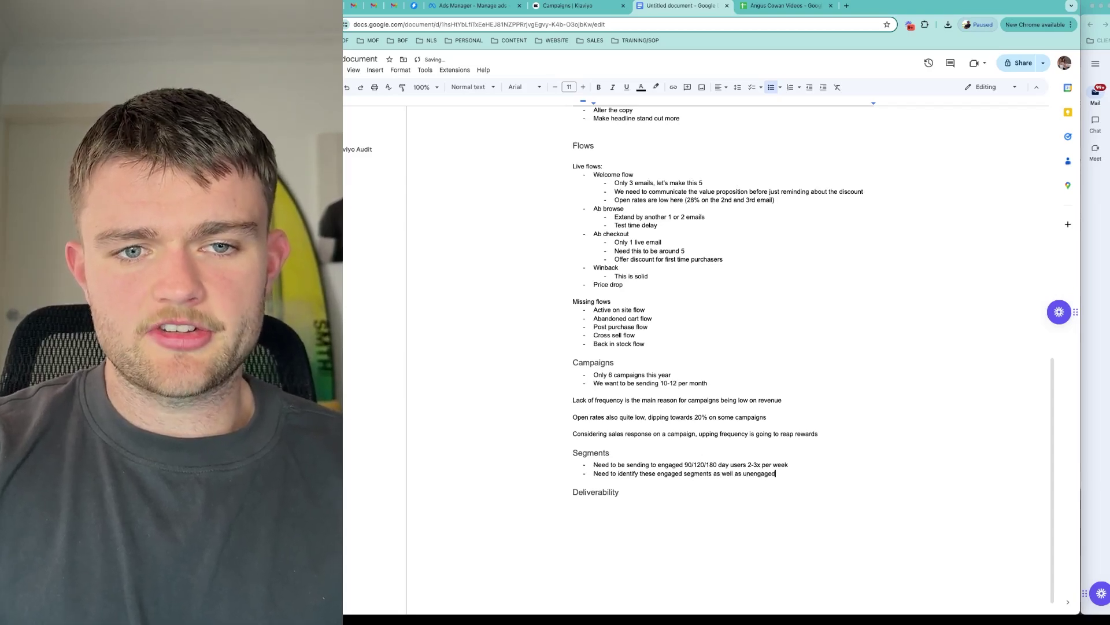
{"action": "type", "text": " segments"}
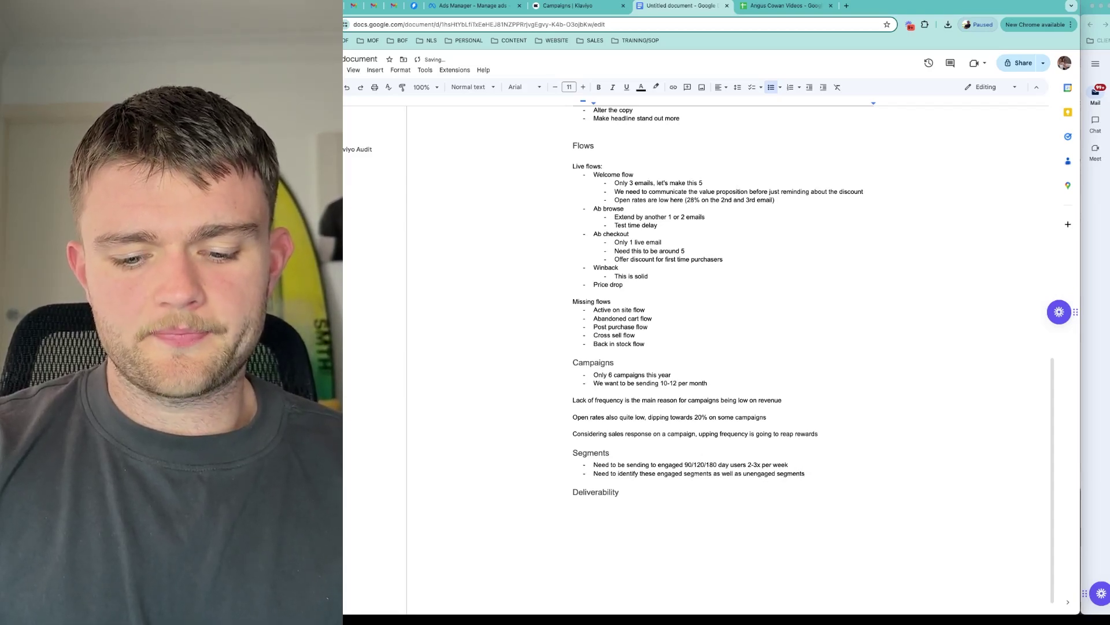
Add a third Segments bullet: "Stop sending to whole newsletter list as it's leading to 20% open rates".
{"action": "key", "text": "Return"}
{"action": "type", "text": "Stop sn"}
{"action": "type", "text": "ndi"}
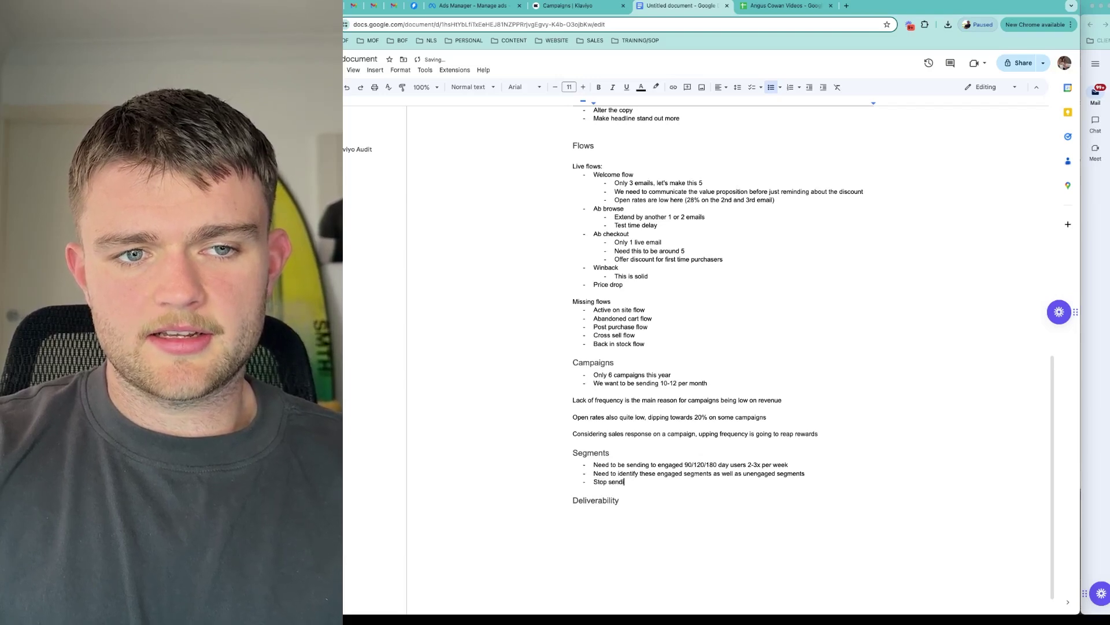
{"action": "type", "text": "ng to whole newsle"}
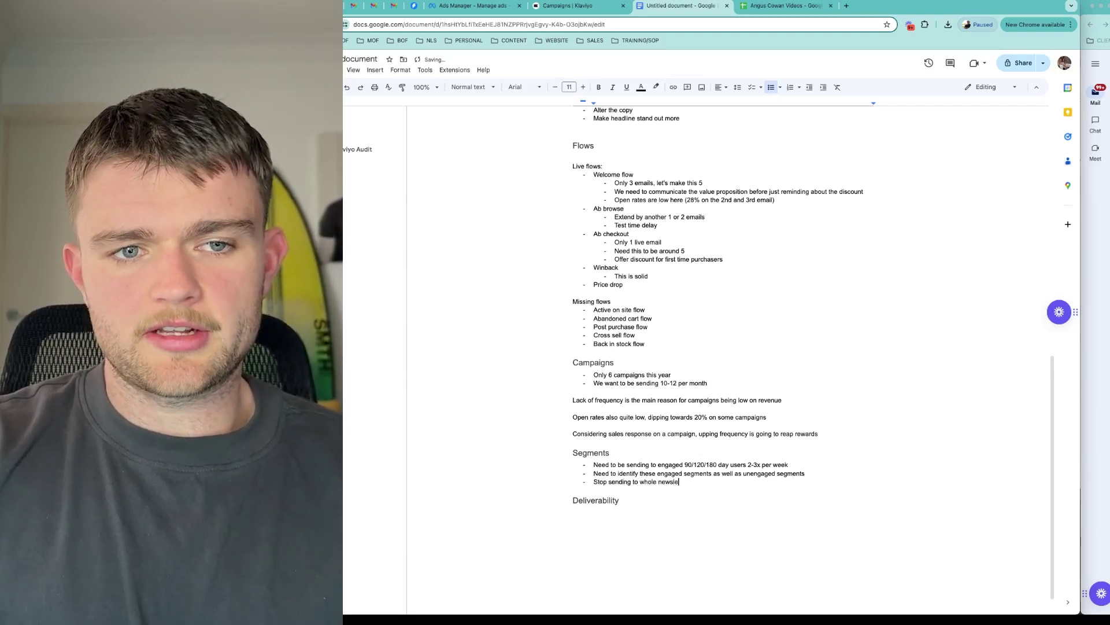
{"action": "type", "text": "tter lsit as"}
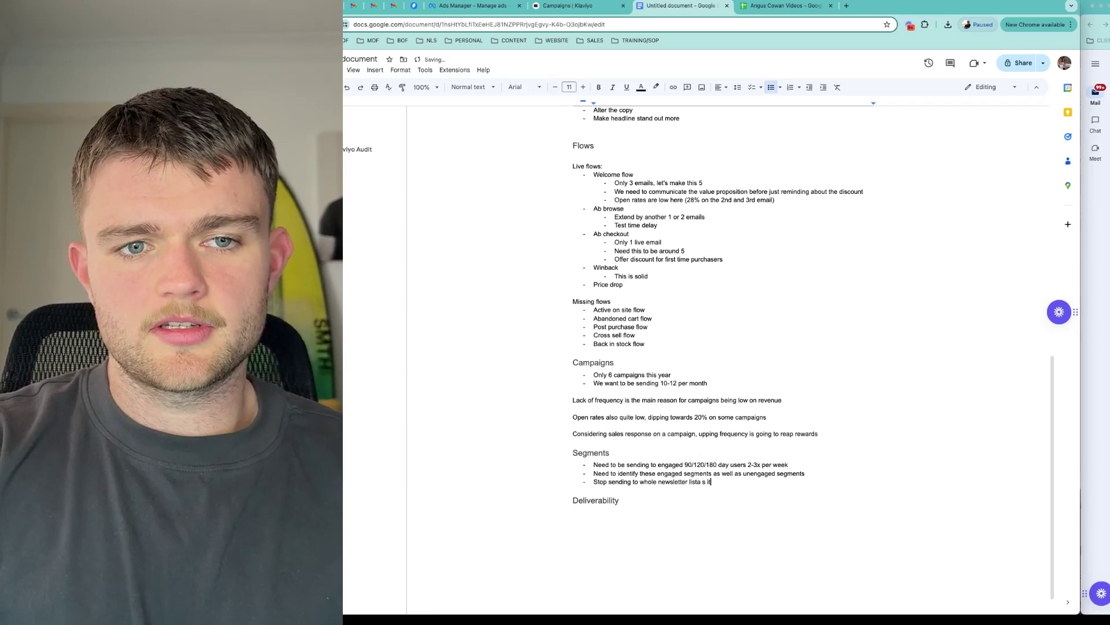
{"action": "key", "text": "BackSpace"}
{"action": "key", "text": "BackSpace"}
{"action": "key", "text": "BackSpace"}
{"action": "type", "text": "as it's "}
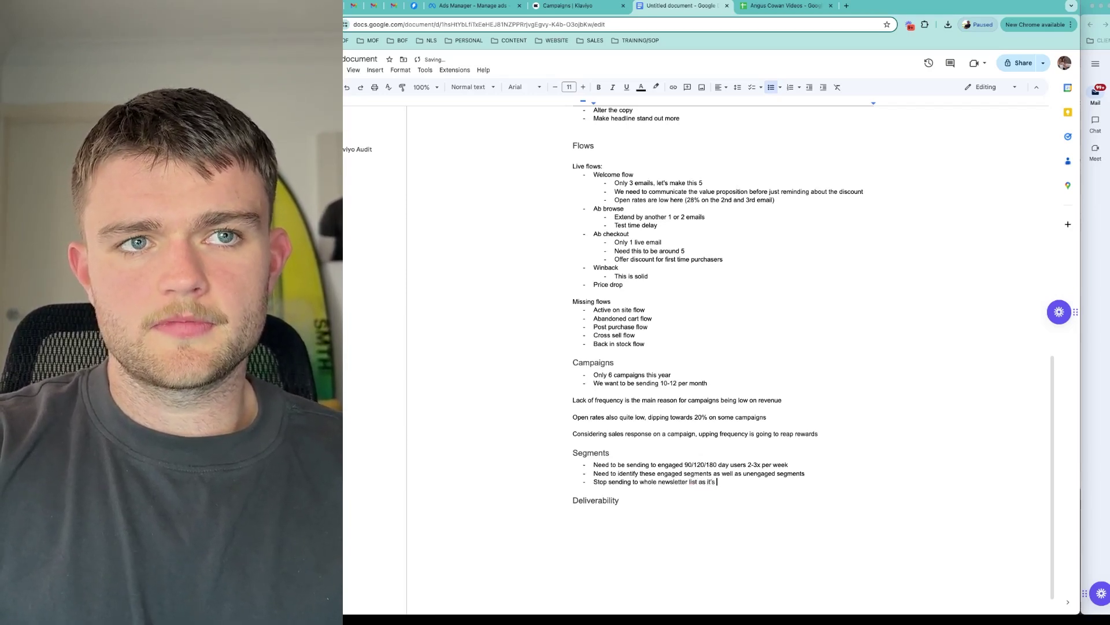
{"action": "type", "text": "leasing to 20"}
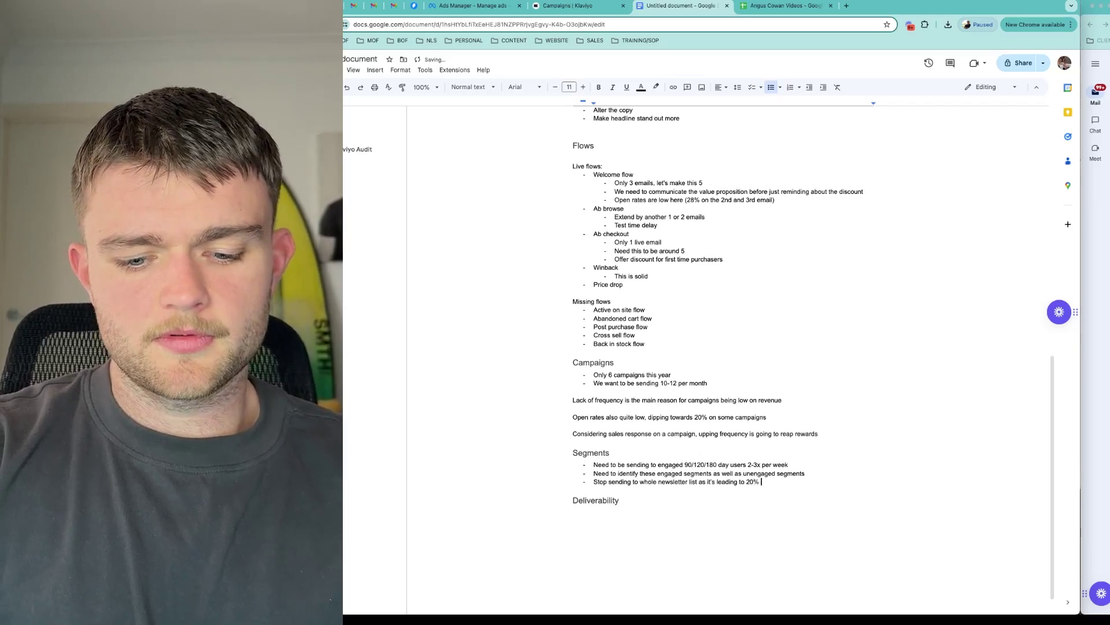
{"action": "type", "text": "% open"}
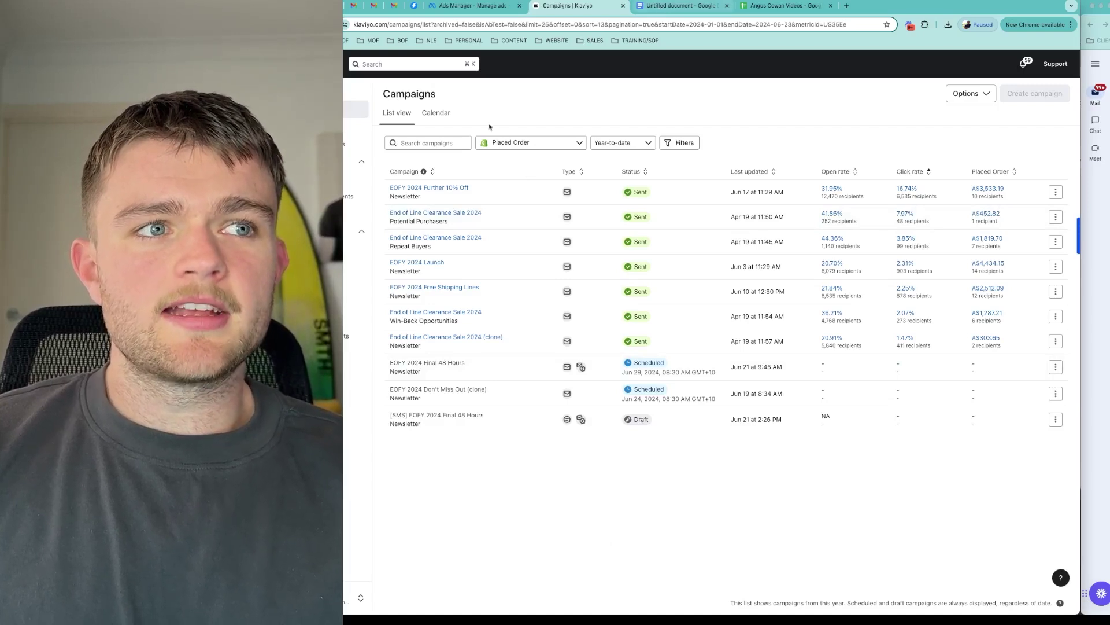
Review the Segments notes on engaged users, unengaged segments and whole-list sending against Klaviyo's campaign results.
{"action": "left_click", "coordinate": [669, 12]}
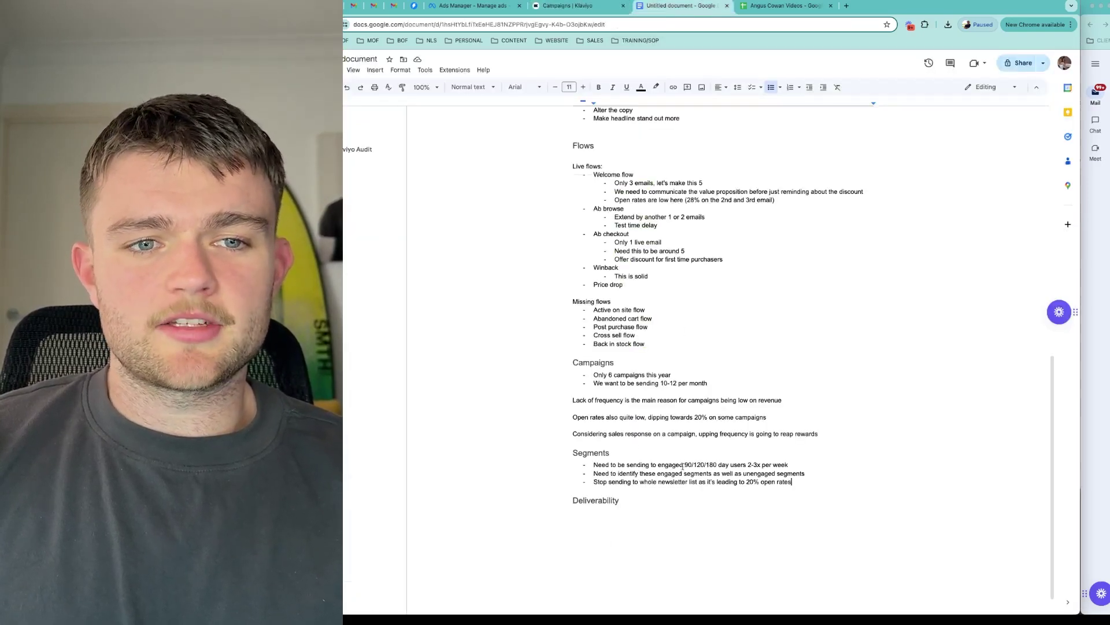
{"action": "left_click_drag", "start_coordinate": [684, 464], "coordinate": [749, 466]}
{"action": "left_click", "coordinate": [747, 464]}
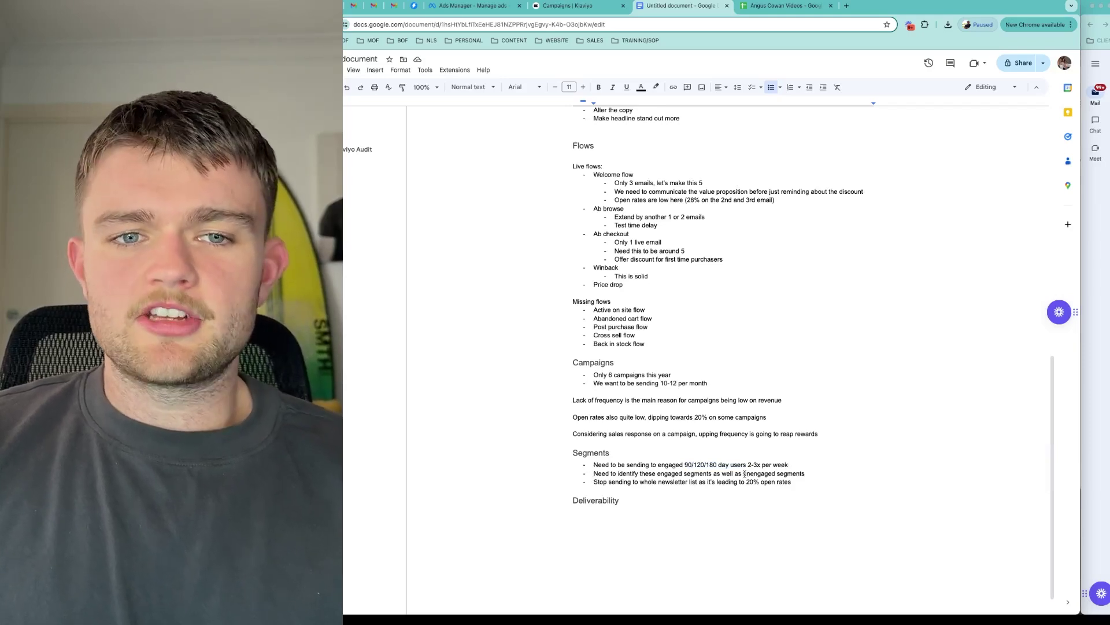
{"action": "left_click_drag", "start_coordinate": [744, 473], "coordinate": [820, 475]}
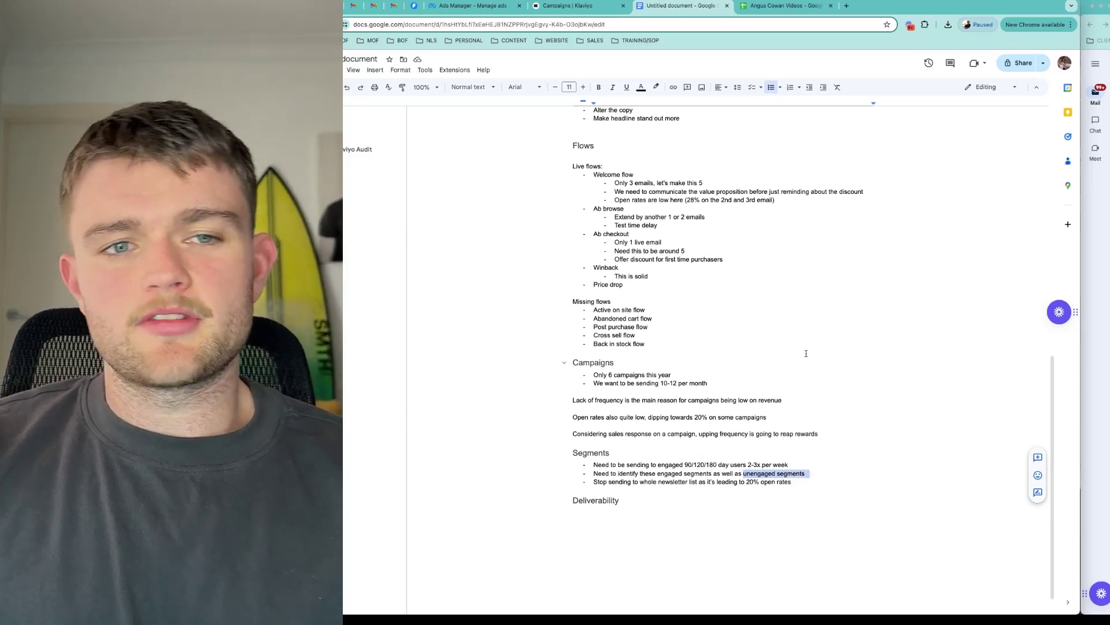
{"action": "left_click_drag", "start_coordinate": [799, 484], "coordinate": [592, 482]}
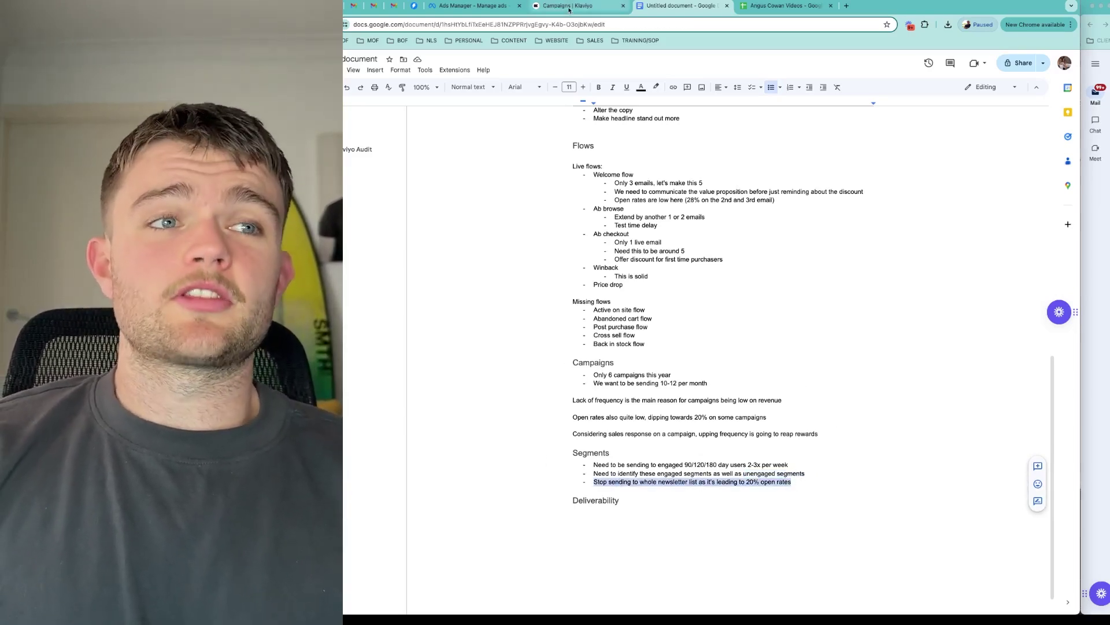
{"action": "key", "text": "ctrl+shift+Tab"}
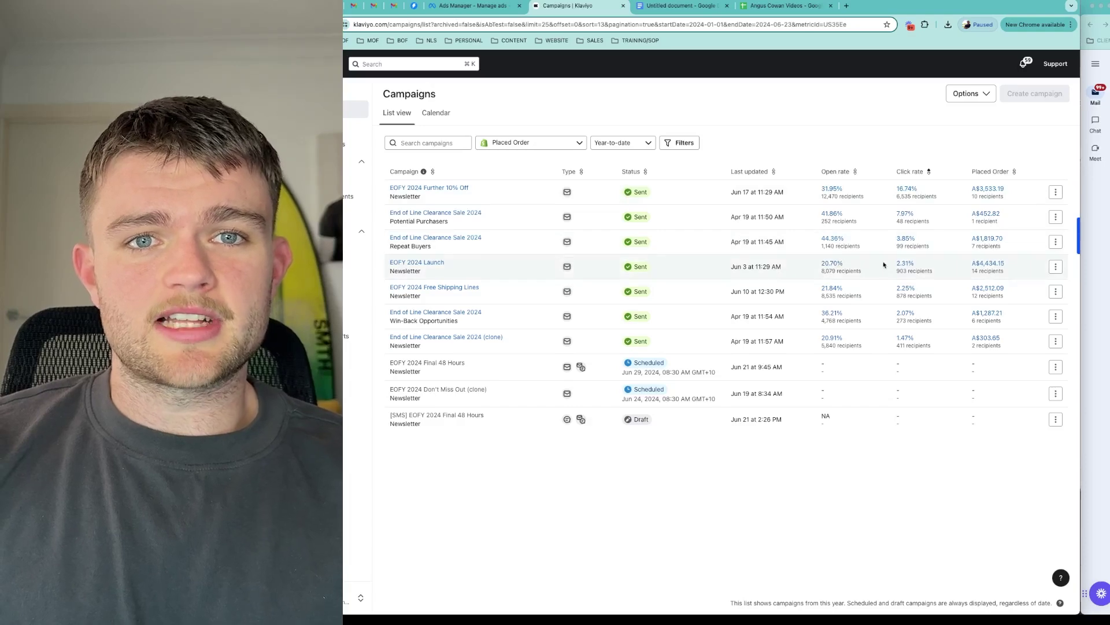
{"action": "left_click", "coordinate": [652, 7]}
{"action": "left_click", "coordinate": [560, 9]}
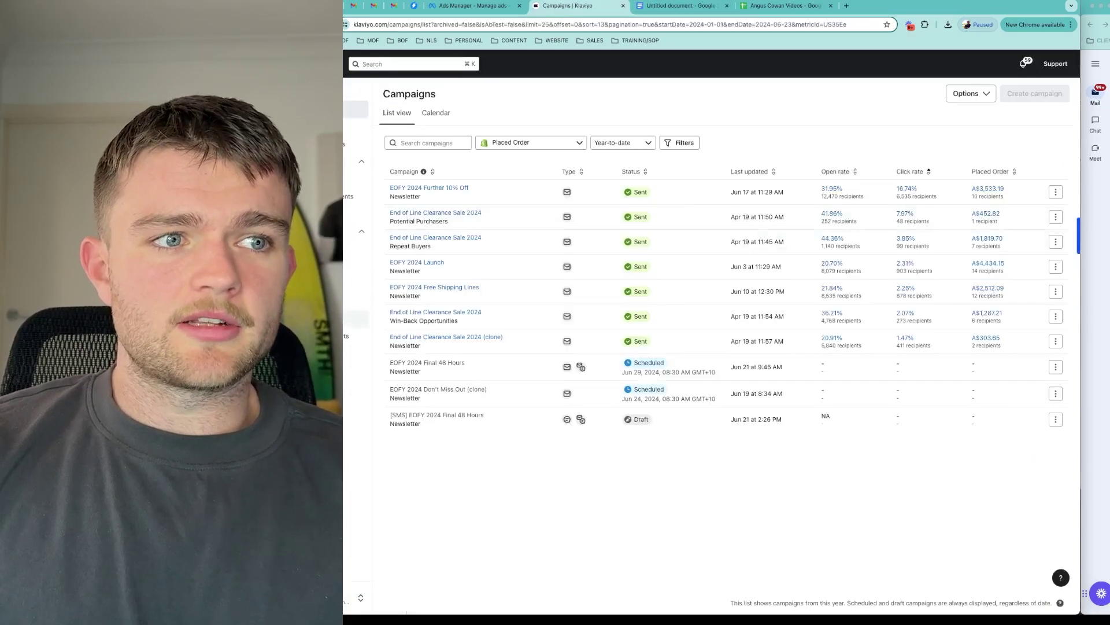
{"action": "left_click", "coordinate": [354, 318]}
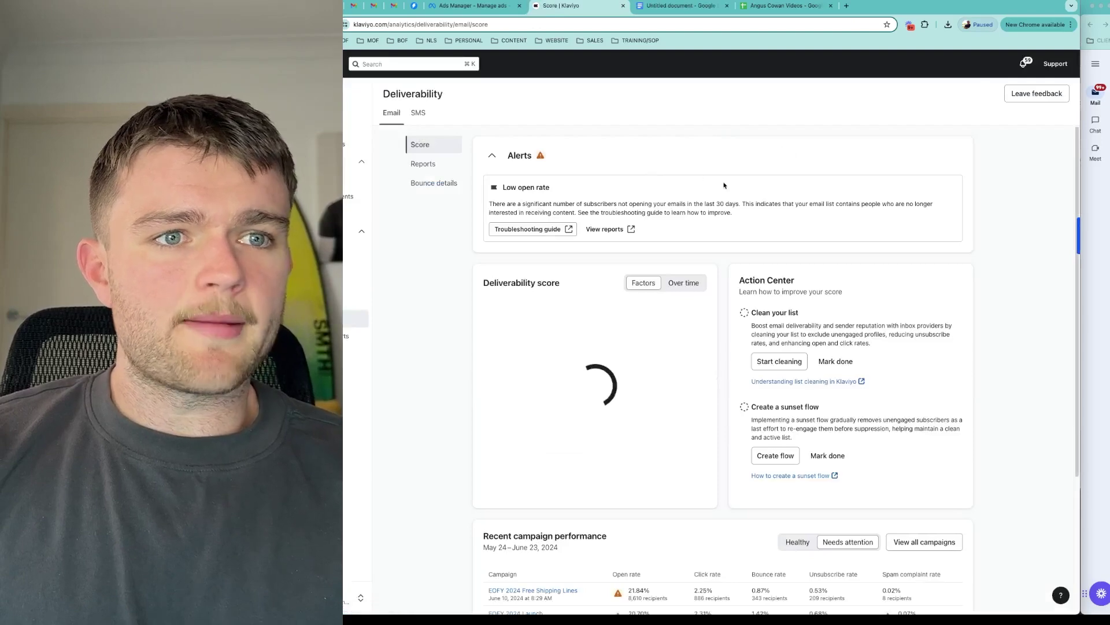
{"action": "scroll", "coordinate": [718, 287], "scroll_direction": "down", "scroll_amount": 2}
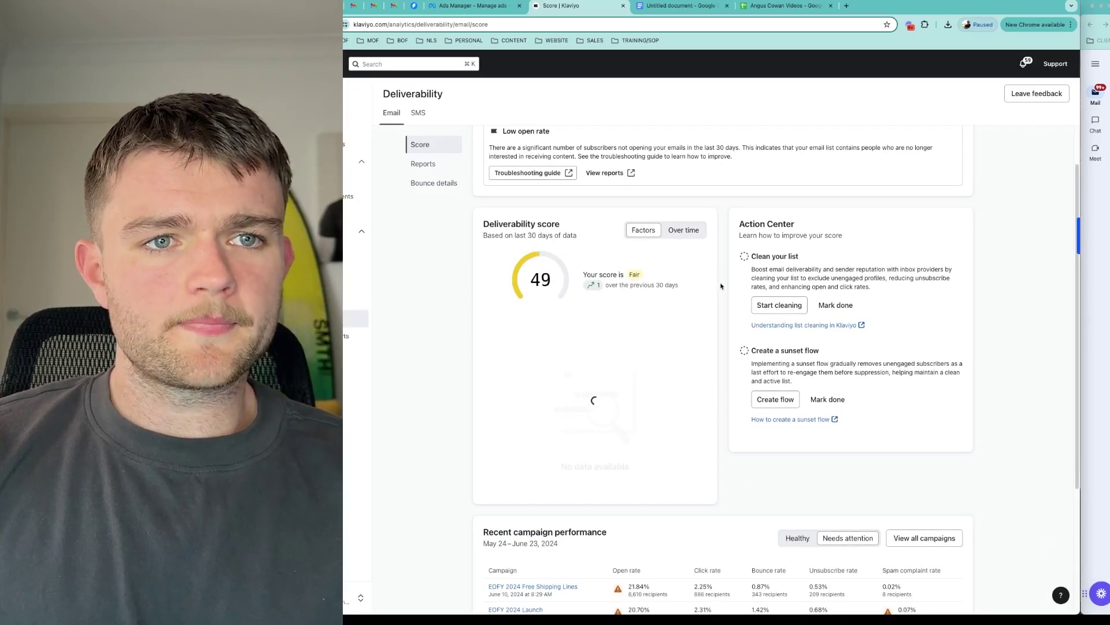
{"action": "scroll", "coordinate": [718, 284], "scroll_direction": "down", "scroll_amount": 1}
{"action": "left_click", "coordinate": [689, 212]}
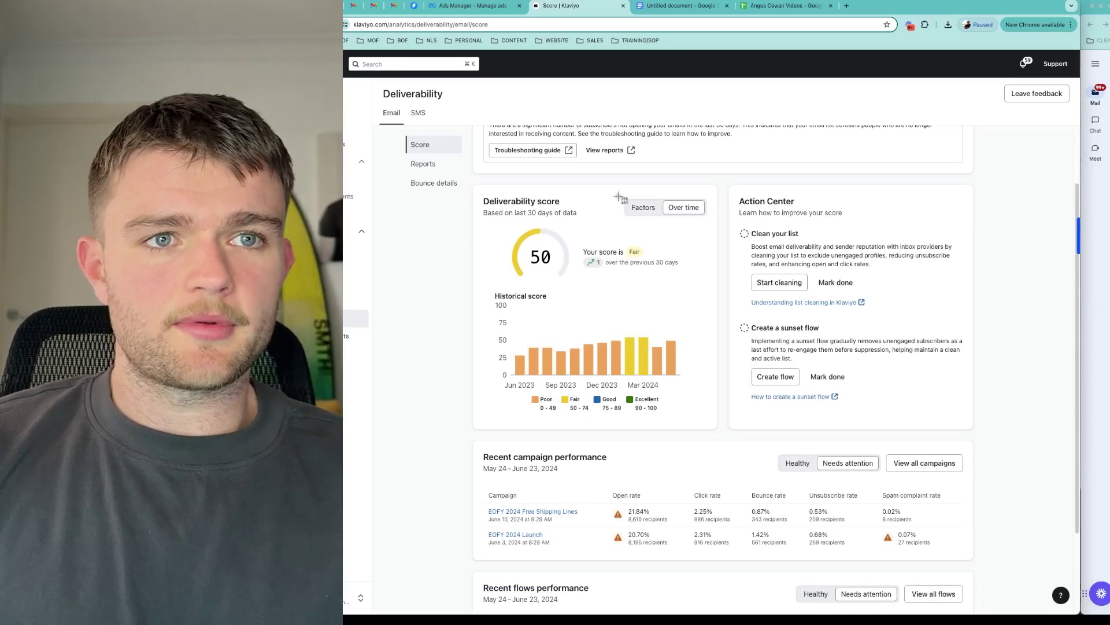
{"action": "left_click", "coordinate": [643, 207]}
{"action": "scroll", "coordinate": [684, 257], "scroll_direction": "down", "scroll_amount": 1}
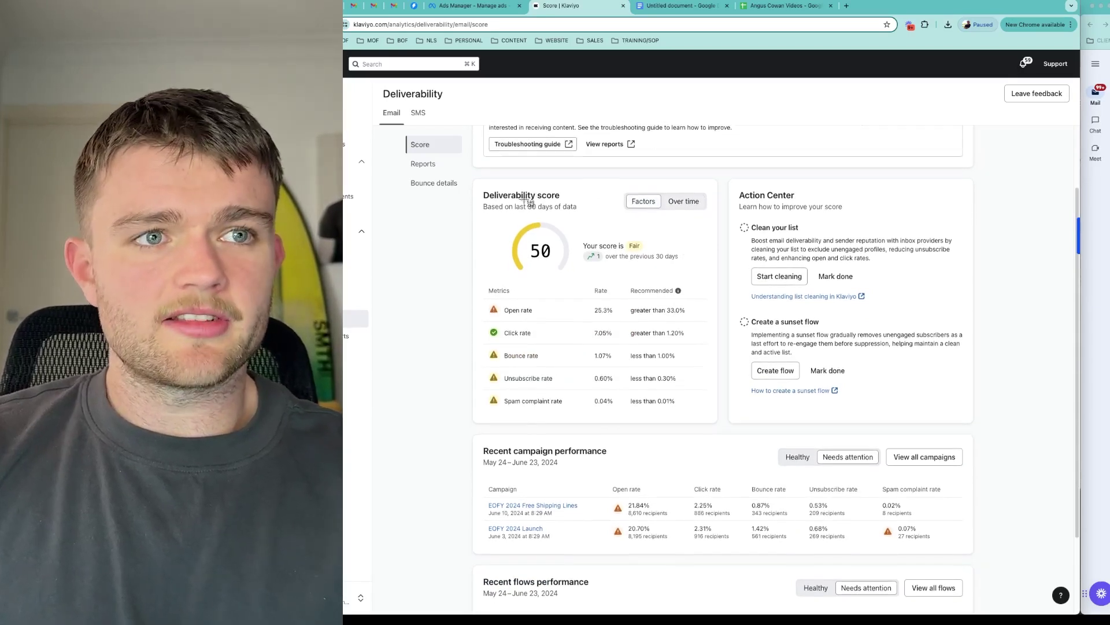
Capture a screenshot of Klaviyo's Deliverability score card with its factors and insert it into the audit document near the Deliverability heading.
{"action": "key", "text": "super+shift+4"}
{"action": "left_click_drag", "start_coordinate": [475, 184], "coordinate": [718, 414]}
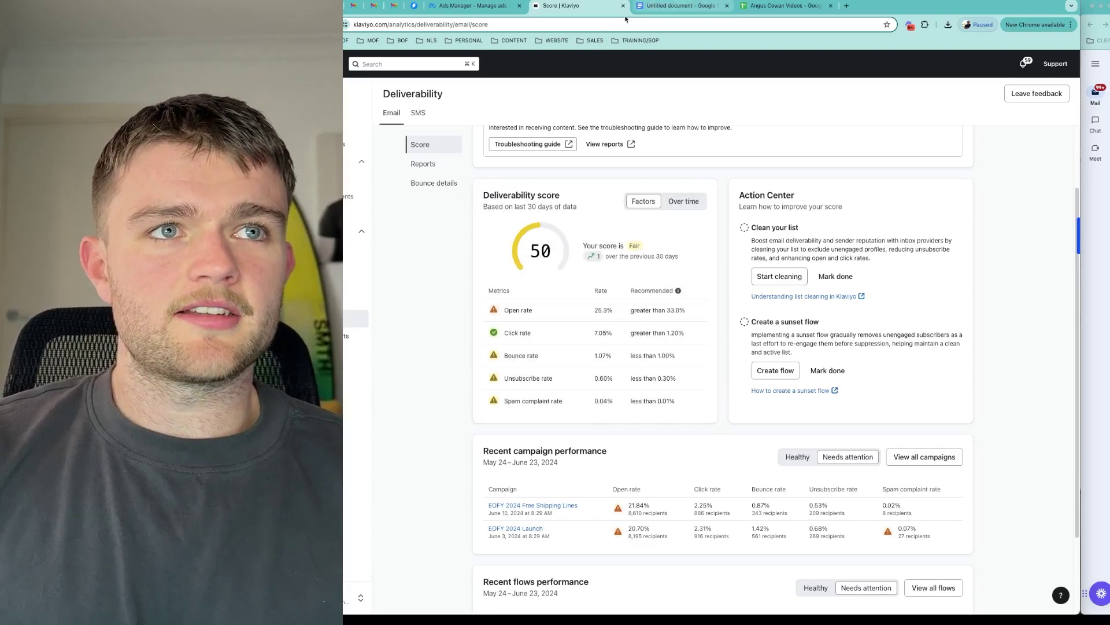
{"action": "left_click", "coordinate": [676, 7]}
{"action": "left_click_drag", "start_coordinate": [289, 538], "coordinate": [663, 543]}
{"action": "scroll", "coordinate": [660, 451], "scroll_direction": "down", "scroll_amount": 1}
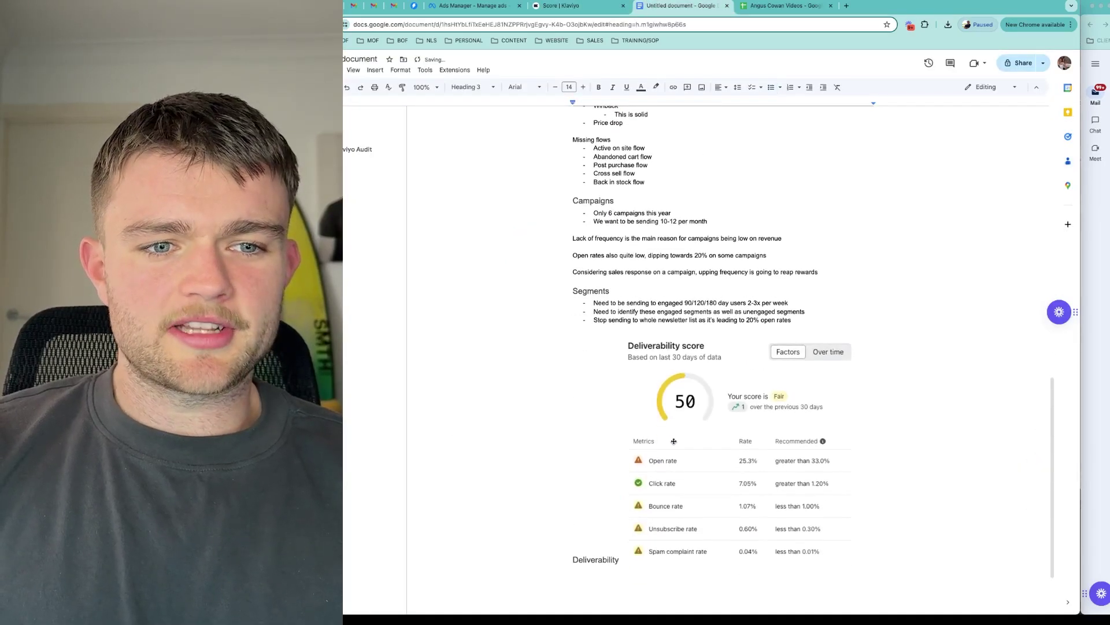
Insert line breaks after the Deliverability heading so the score screenshot sits beneath it.
{"action": "left_click", "coordinate": [673, 442]}
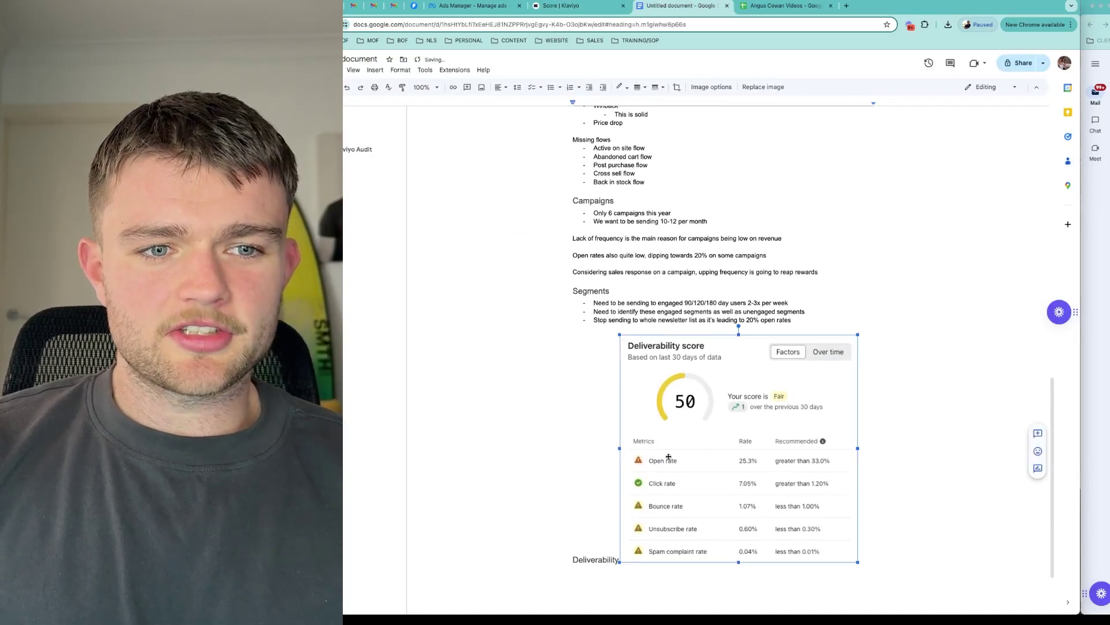
{"action": "left_click", "coordinate": [618, 558]}
{"action": "key", "text": "Return"}
{"action": "key", "text": "Return"}
{"action": "key", "text": "Up"}
{"action": "key", "text": "Up"}
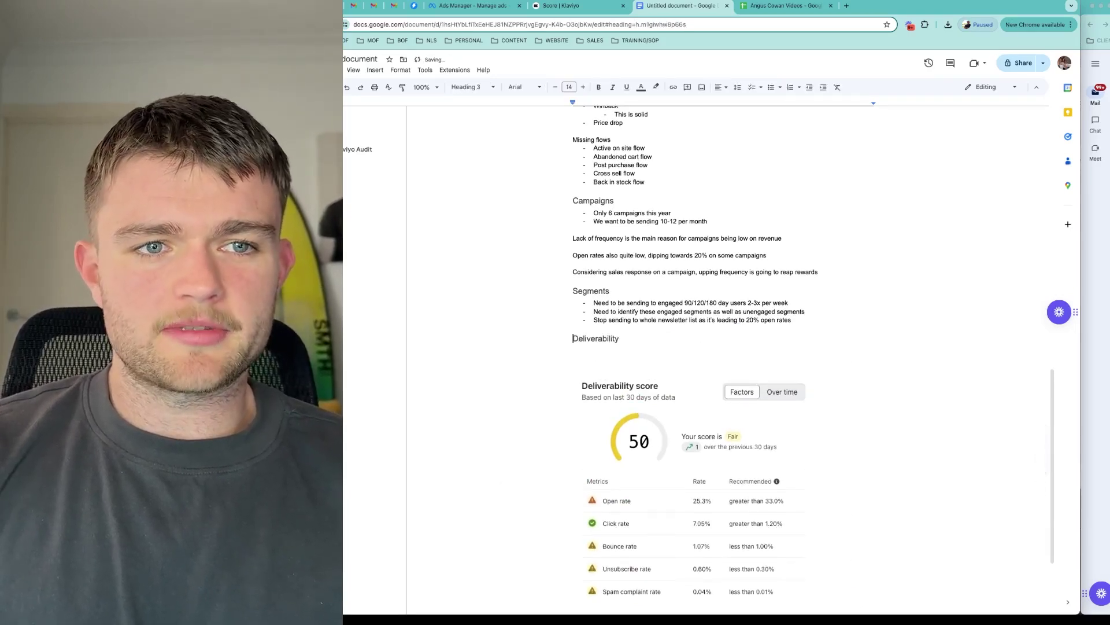
{"action": "key", "text": "Down"}
{"action": "type", "text": "Deliver"}
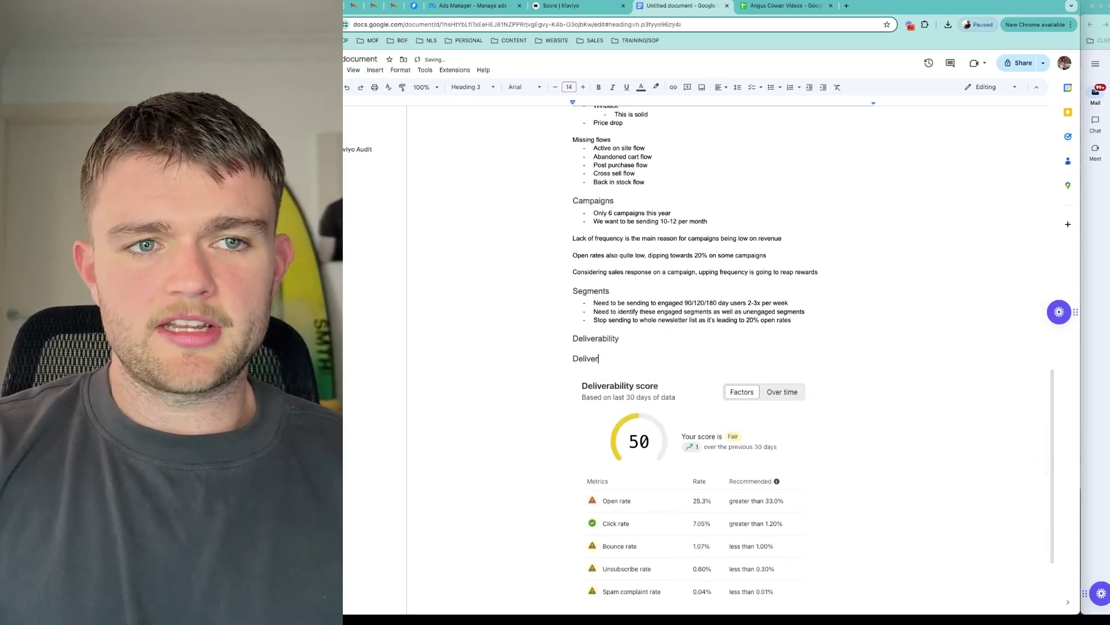
{"action": "key", "text": "BackSpace"}
{"action": "key", "text": "BackSpace"}
{"action": "key", "text": "BackSpace"}
{"action": "key", "text": "BackSpace"}
{"action": "key", "text": "BackSpace"}
{"action": "key", "text": "BackSpace"}
{"action": "key", "text": "BackSpace"}
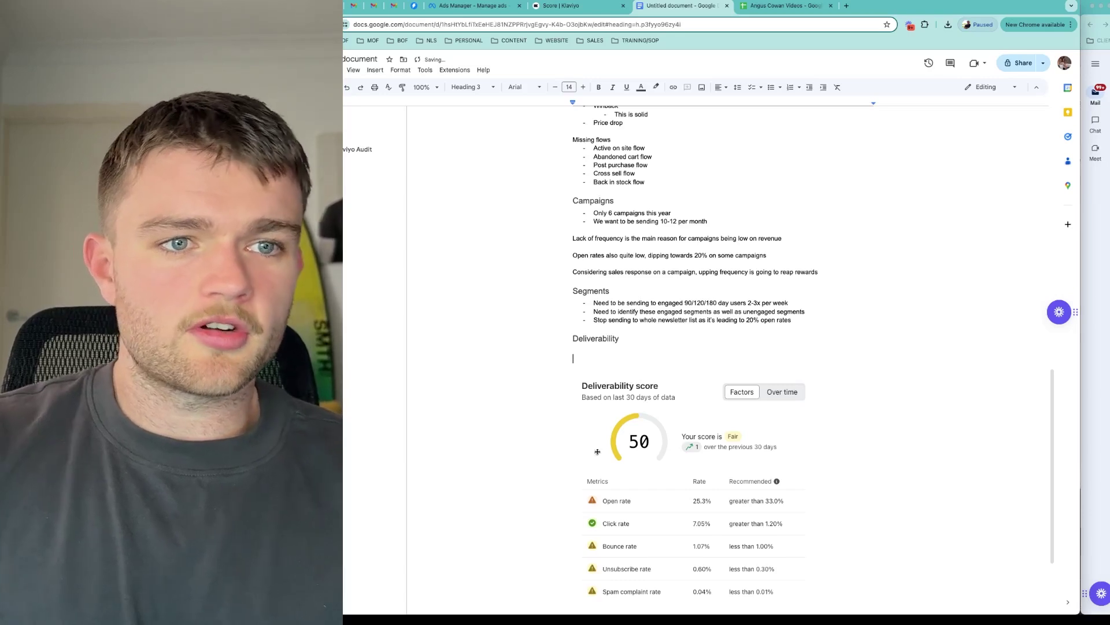
Set the empty line below the Deliverability heading to the Normal text style.
{"action": "left_click", "coordinate": [469, 87]}
{"action": "left_click", "coordinate": [486, 108]}
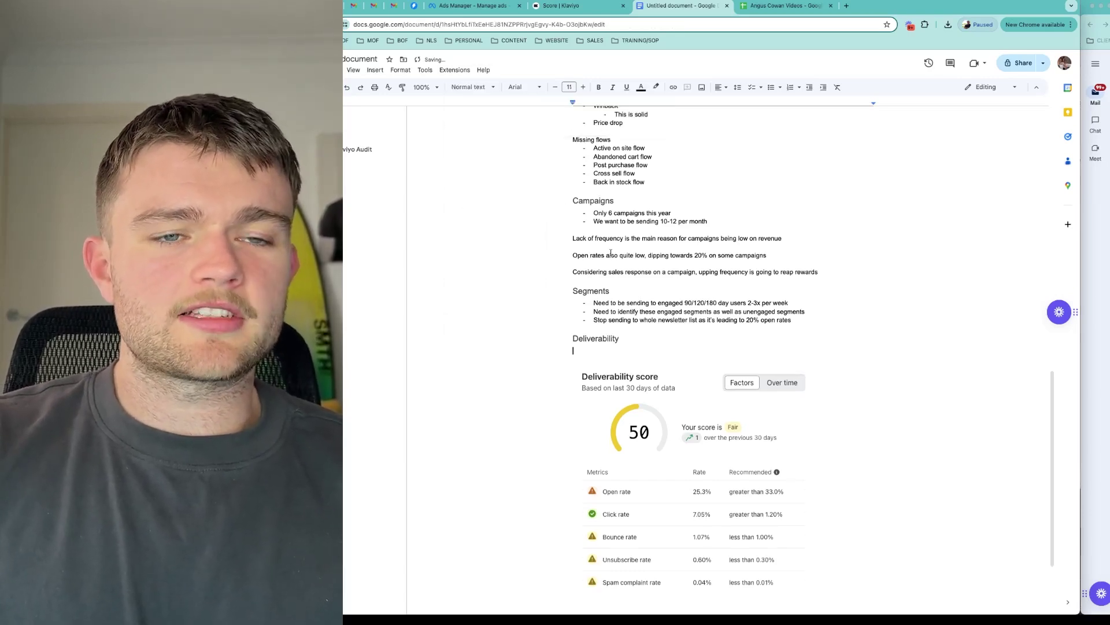
Under the Deliverability heading, write the lines "Deliverability is not very good", "Open rates need to be above 25-40%" and "Click rates are solid".
{"action": "key", "text": "Return"}
{"action": "type", "text": "Deliver"}
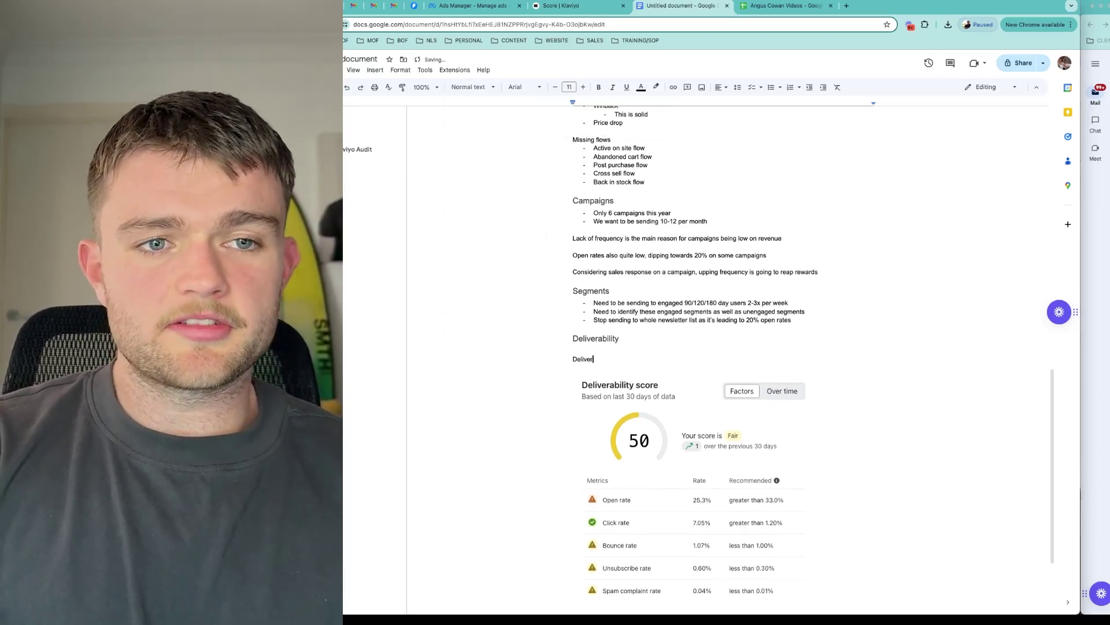
{"action": "type", "text": "ability is not very"}
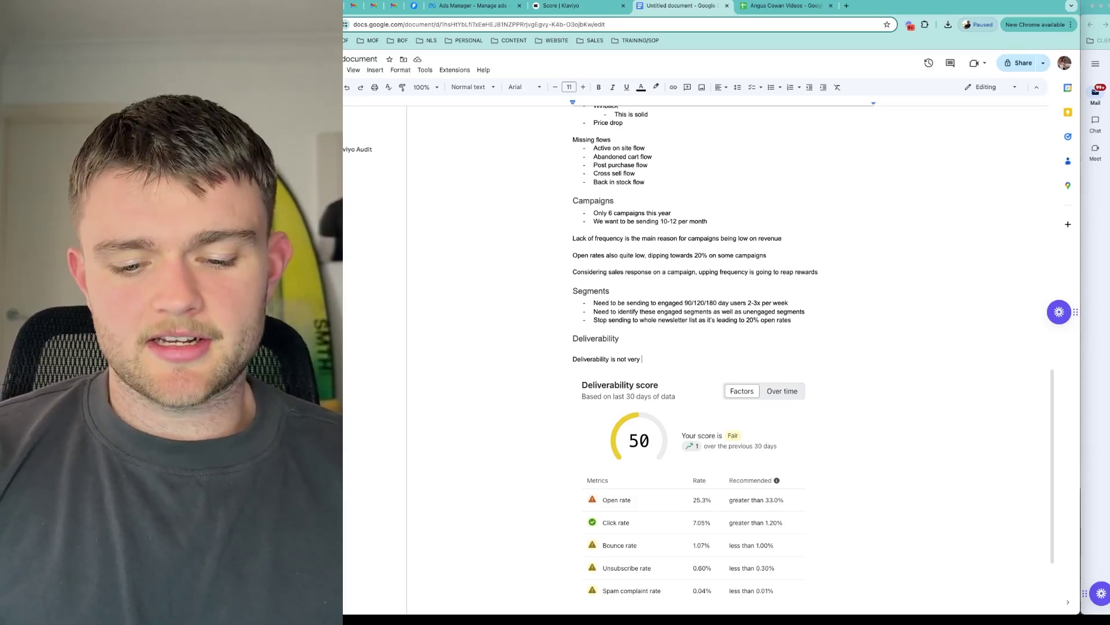
{"action": "type", "text": "good"}
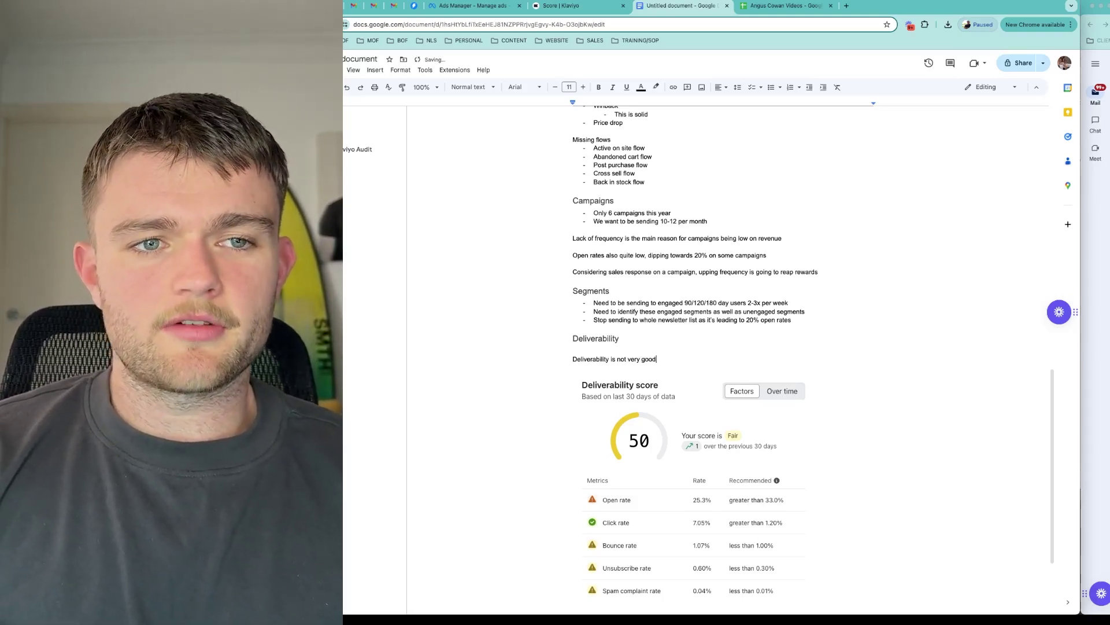
{"action": "key", "text": "Return"}
{"action": "type", "text": "Open rates"}
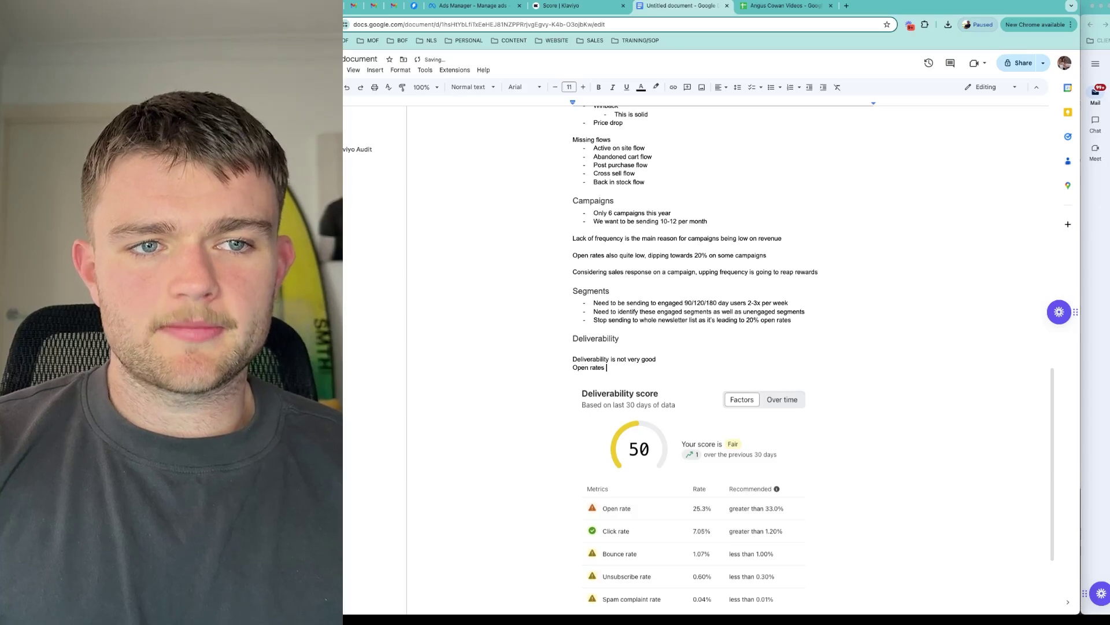
{"action": "type", "text": " need to be above 25-40%"}
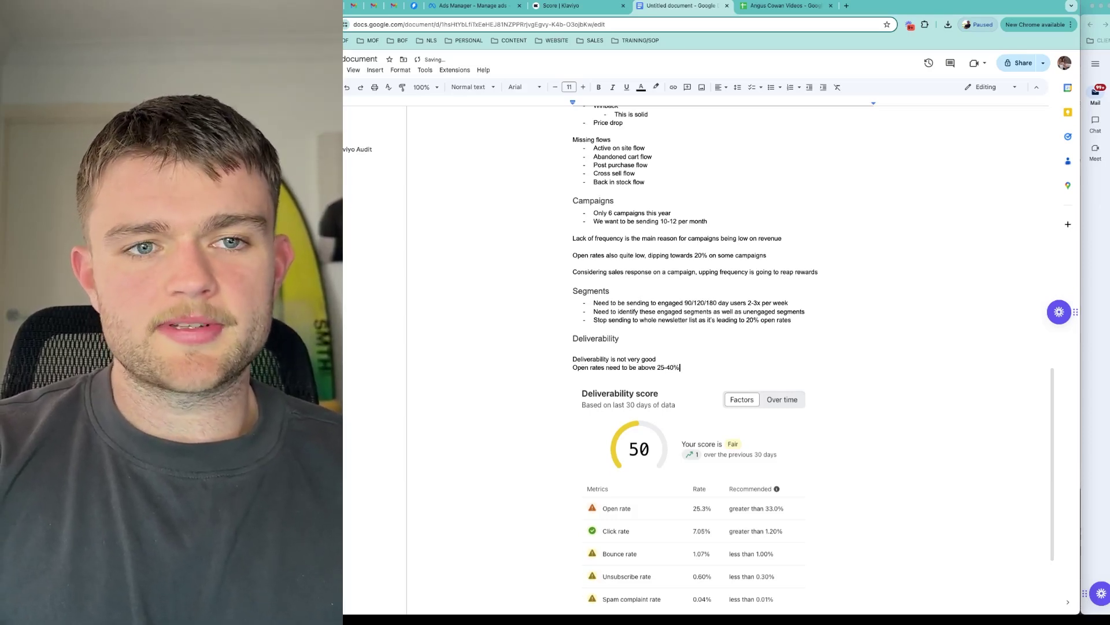
{"action": "key", "text": "Return"}
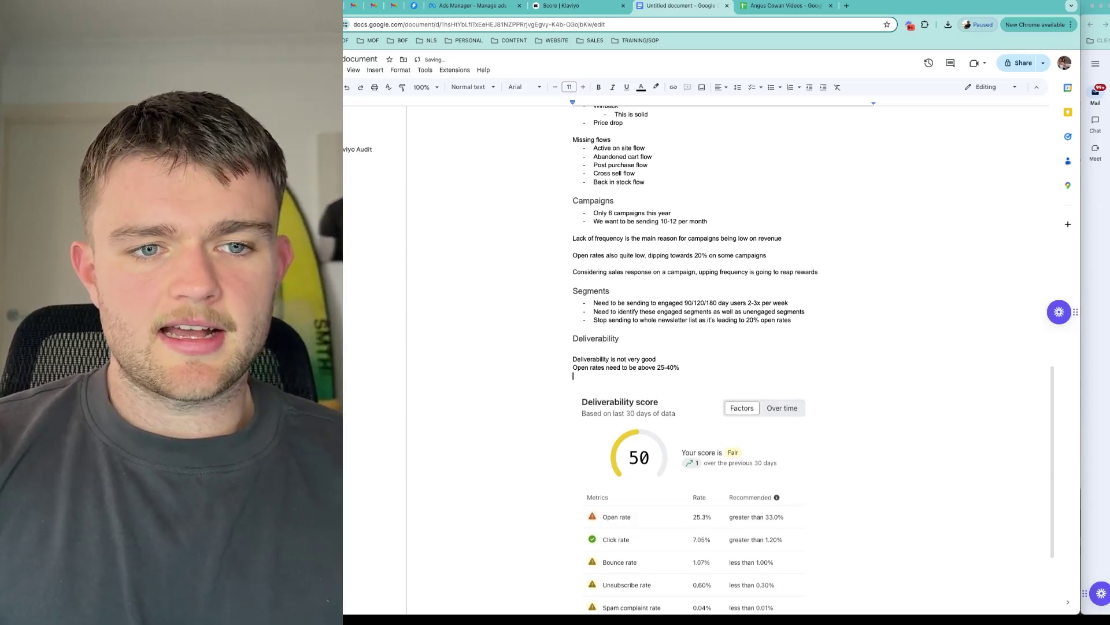
{"action": "type", "text": "Click rates are solid"}
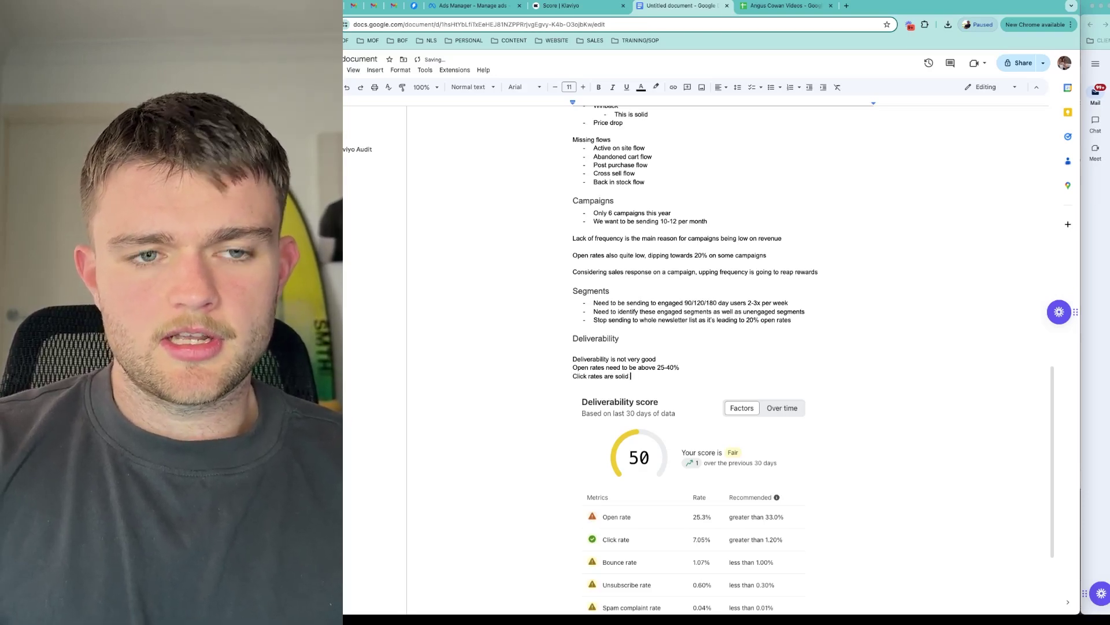
{"action": "key", "text": "Return"}
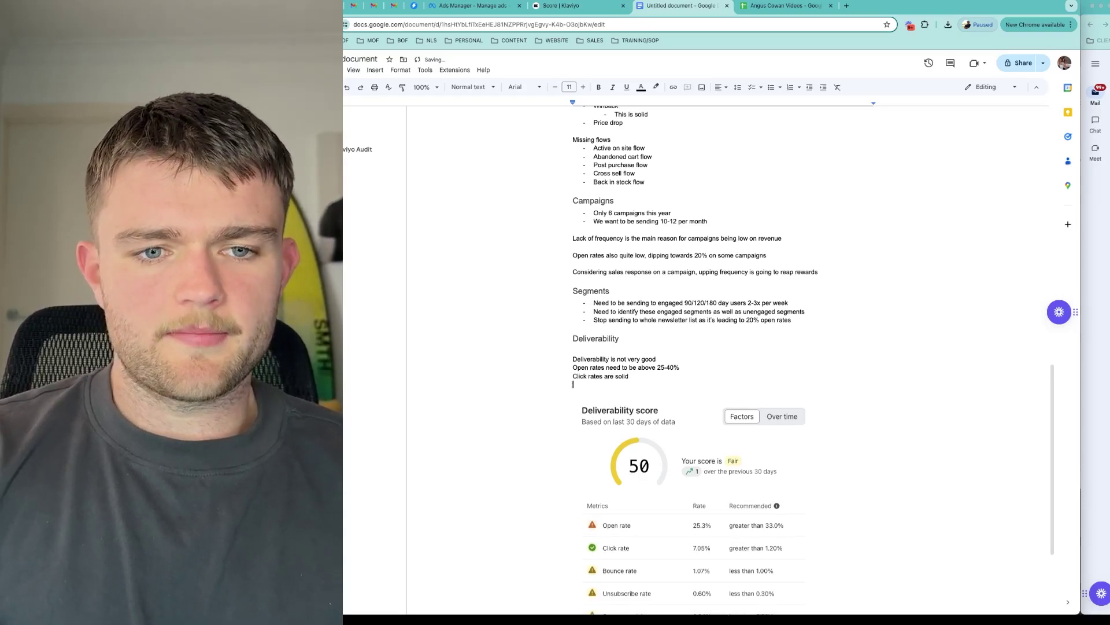
Add the line "Bounce/unsub/spam complaints would be impacting your ability to land in the primary inbox" to the Deliverability notes.
{"action": "type", "text": "Bounce/unsub./s"}
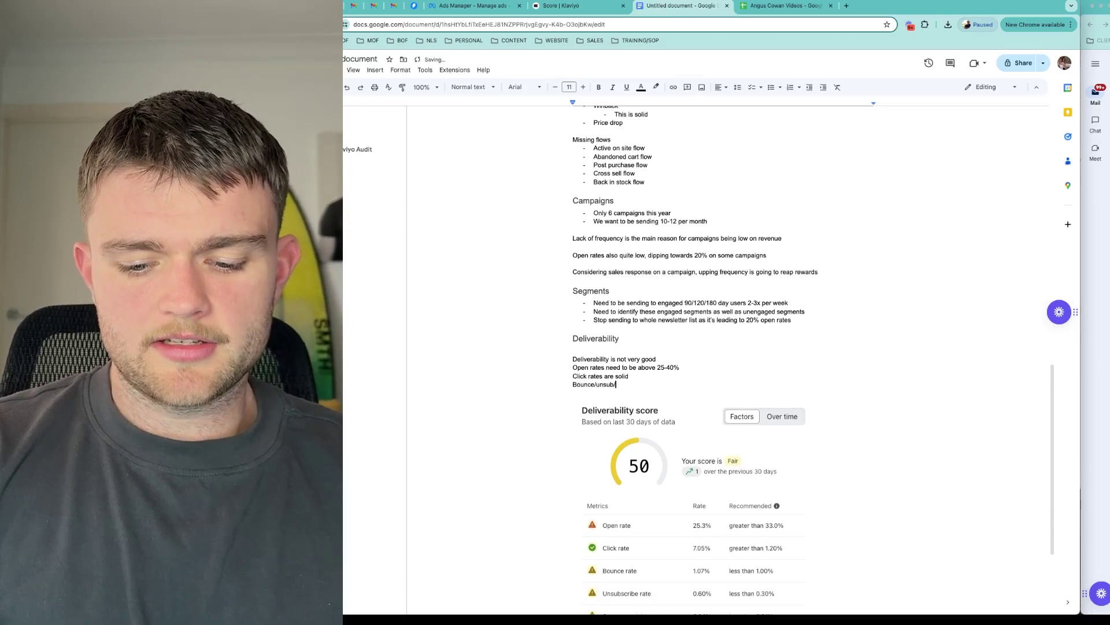
{"action": "type", "text": "pam complaints would "}
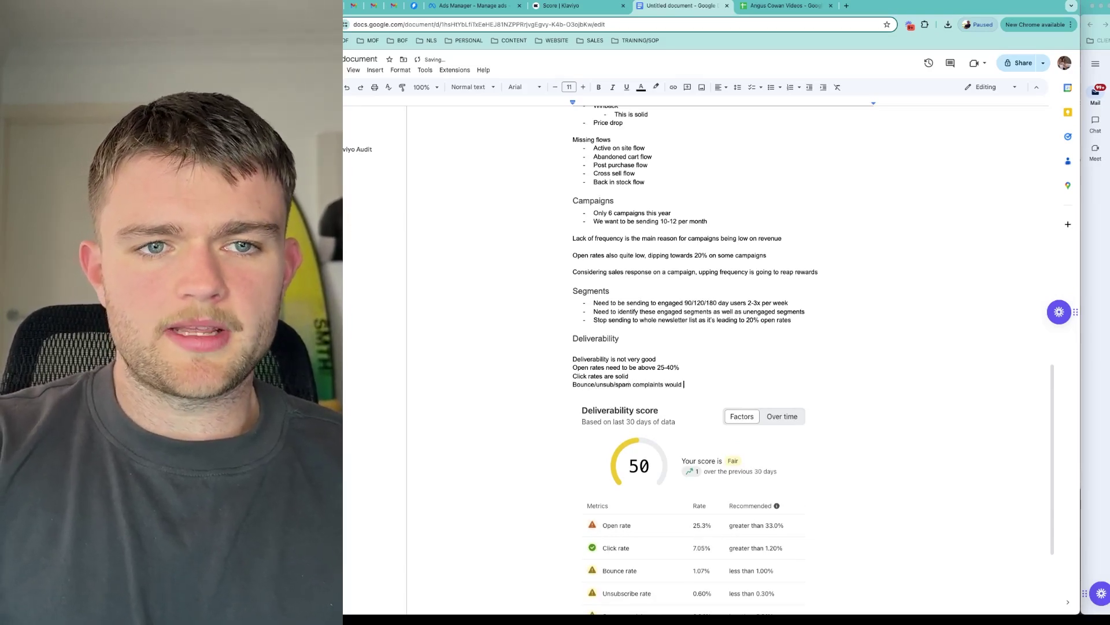
{"action": "type", "text": "be impactring "}
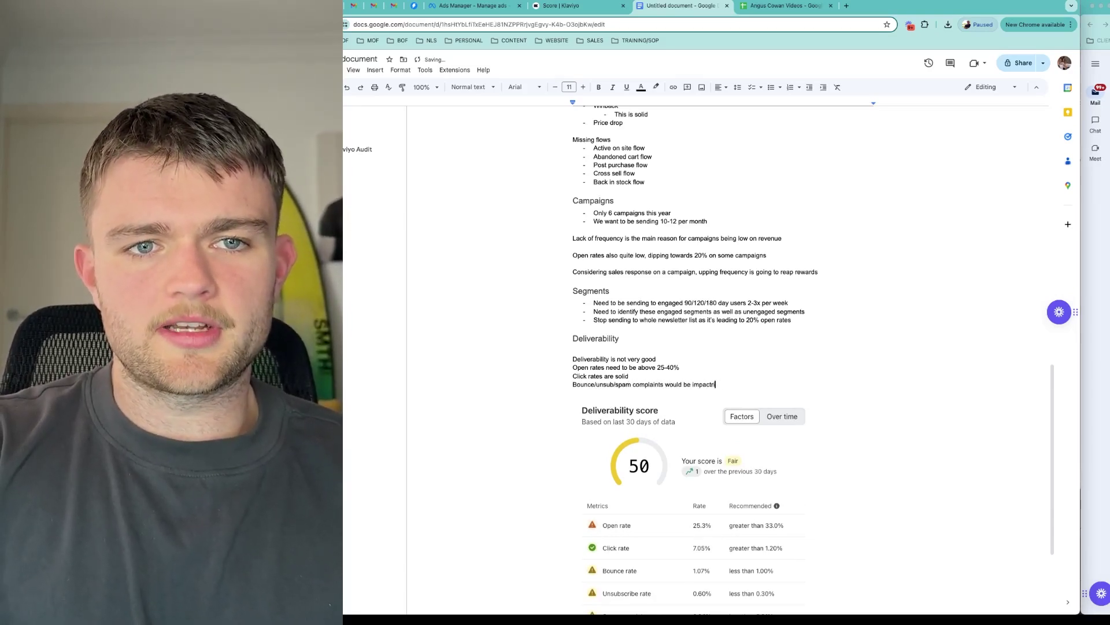
{"action": "type", "text": "g your ability to land in the"}
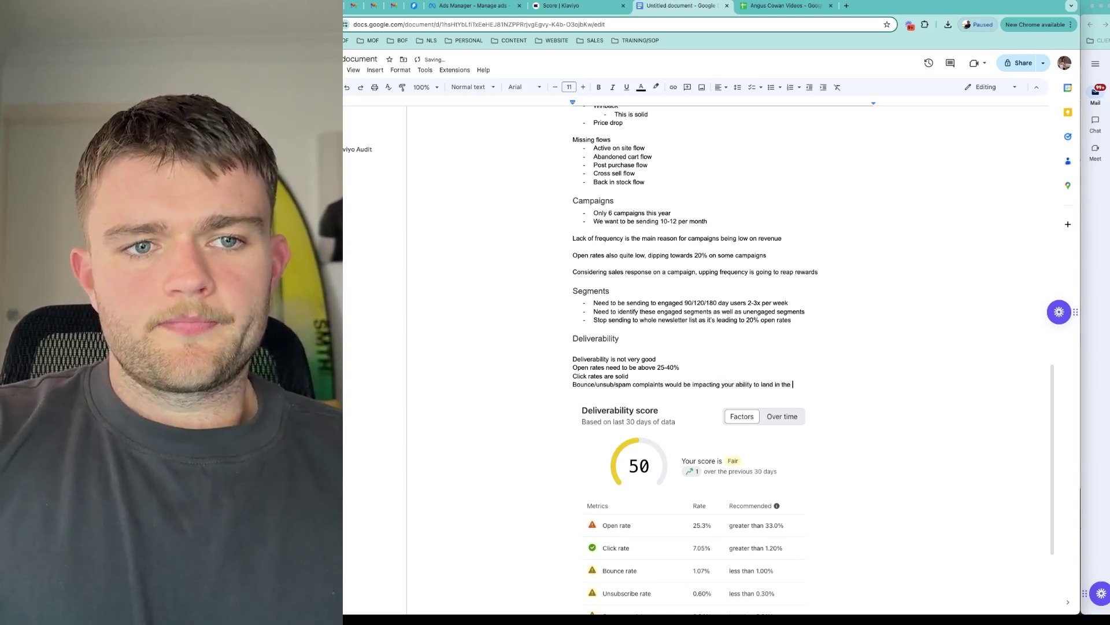
{"action": "type", "text": " primary inbox"}
After a blank line, add "We want this score to be above 70 ideally" above the deliverability score screenshot.
{"action": "key", "text": "Return"}
{"action": "key", "text": "Return"}
{"action": "type", "text": "We want this score"}
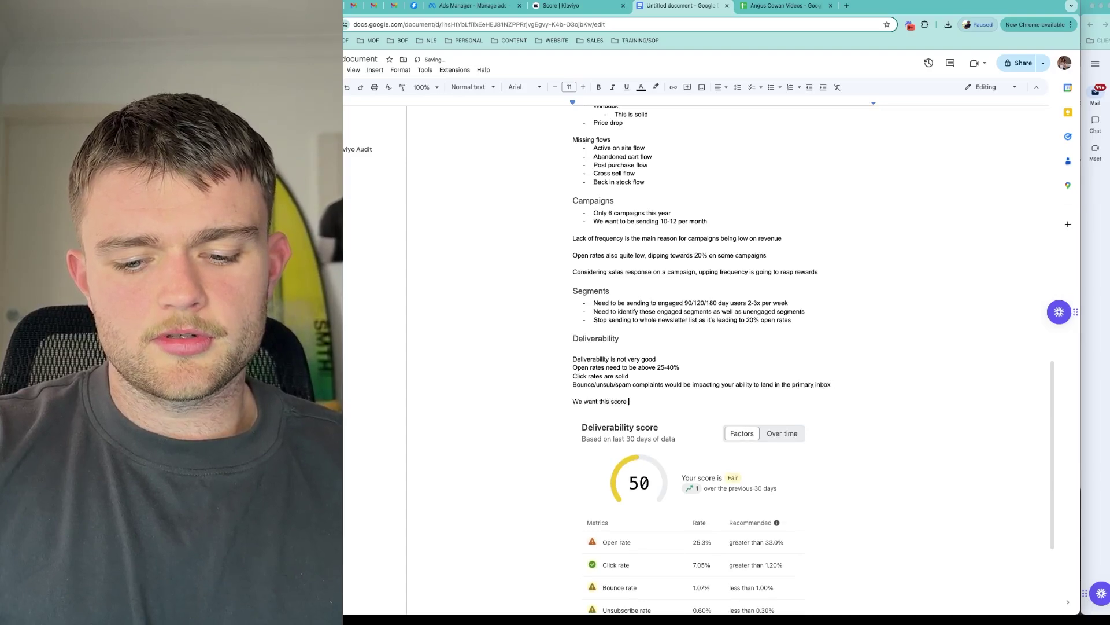
{"action": "type", "text": " to be above 70 "}
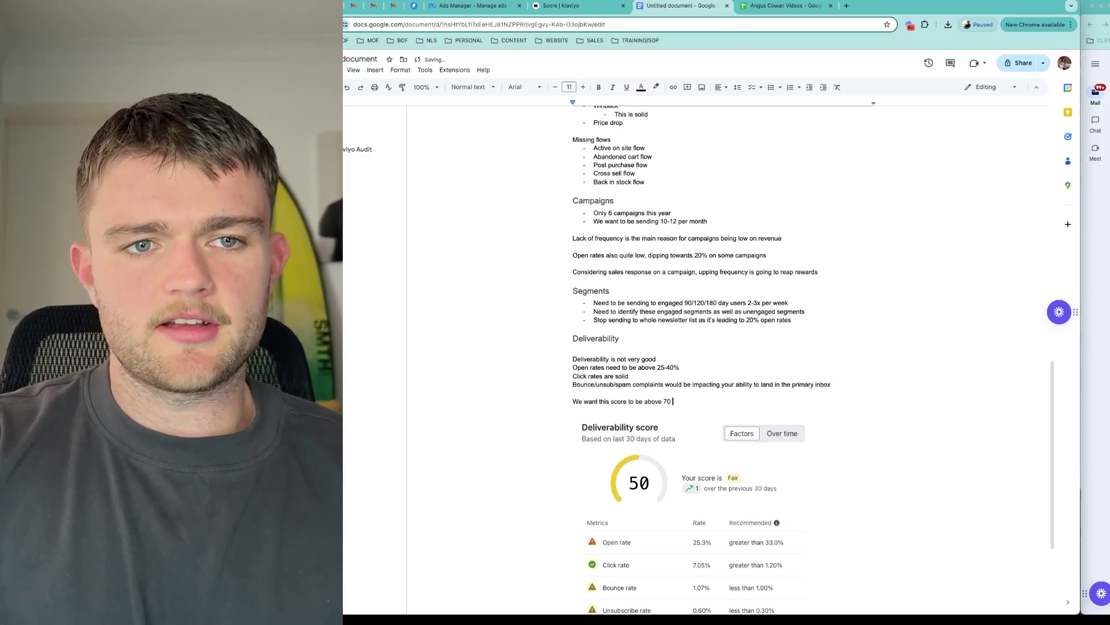
{"action": "type", "text": "ideally"}
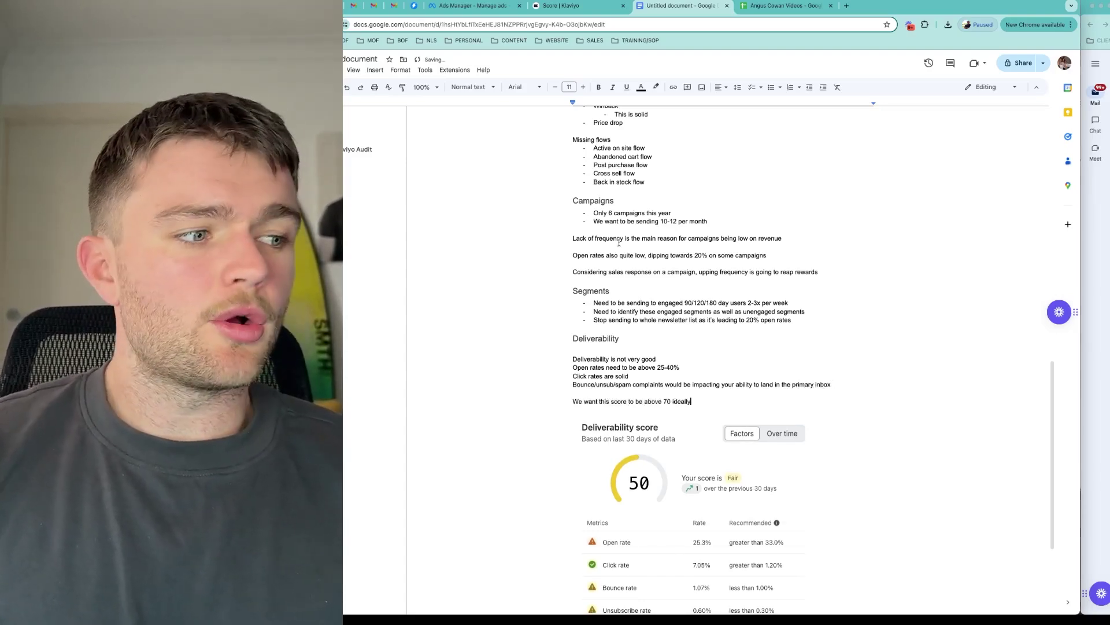
Switch to Klaviyo's Deliverability page and examine the recent campaign and flow performance, including the bounce rate of the EOFY 2024 Launch campaign.
{"action": "scroll", "coordinate": [593, 287], "scroll_direction": "down", "scroll_amount": 3}
{"action": "scroll", "coordinate": [594, 287], "scroll_direction": "down", "scroll_amount": 1}
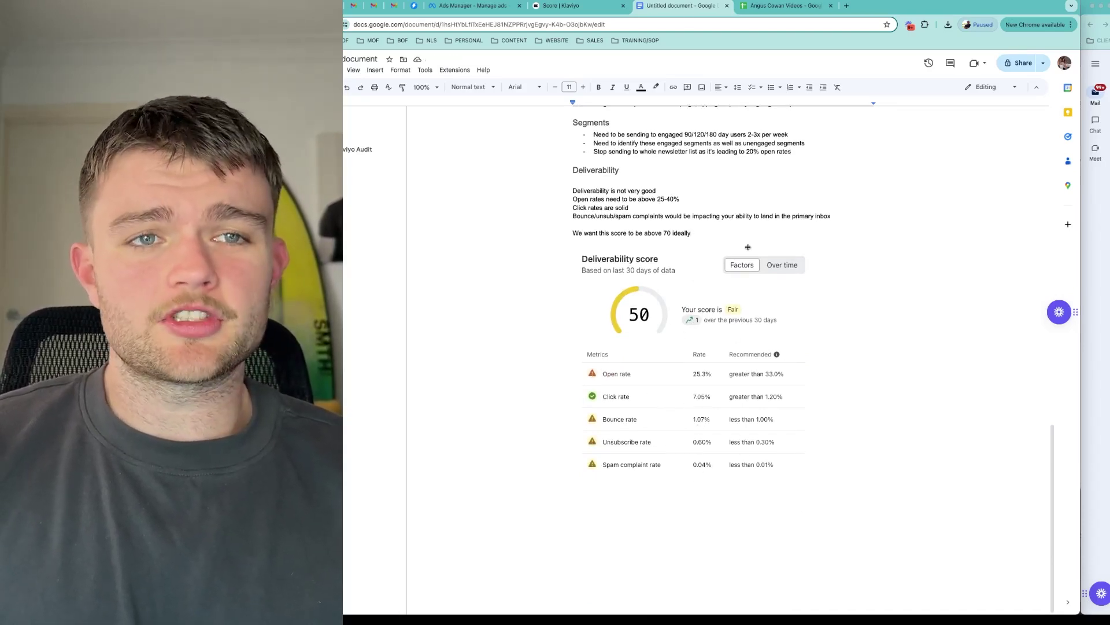
{"action": "left_click", "coordinate": [562, 5]}
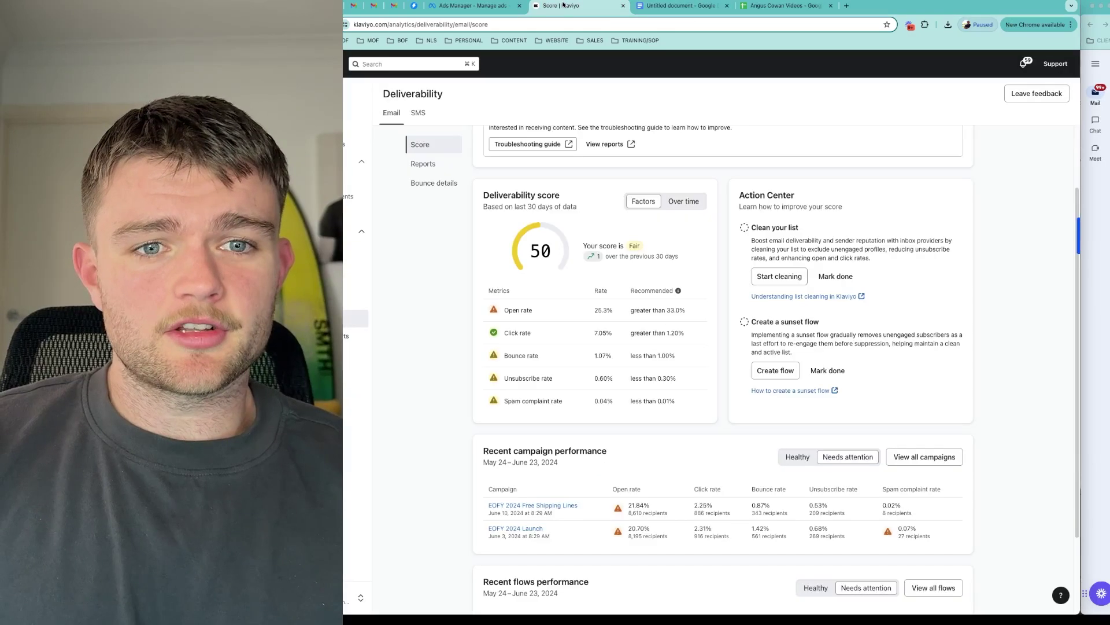
{"action": "scroll", "coordinate": [764, 204], "scroll_direction": "down", "scroll_amount": 3}
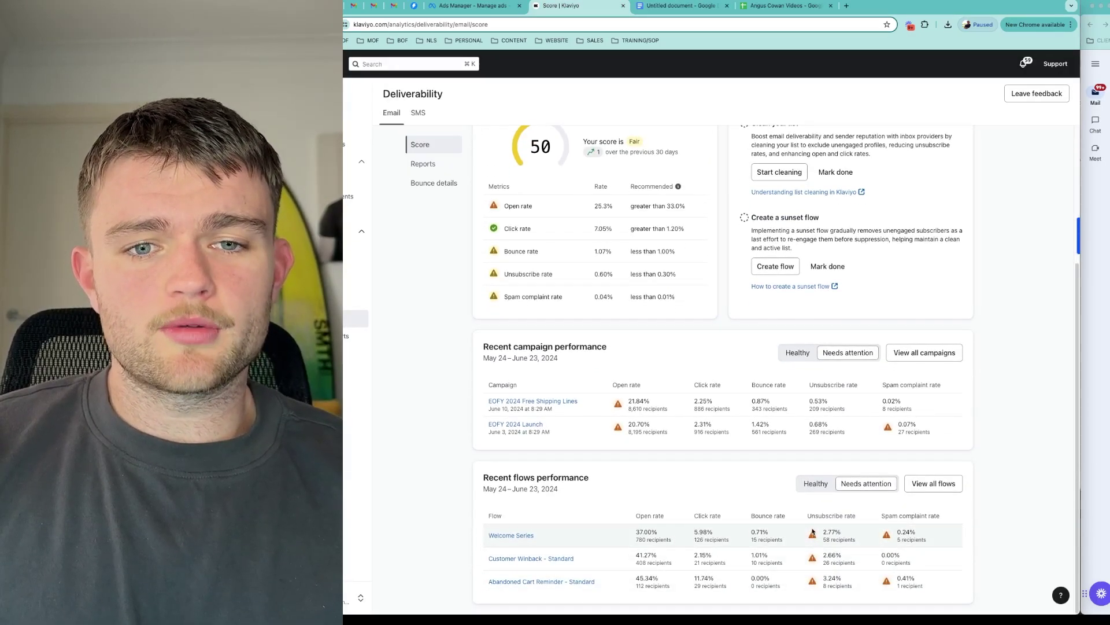
{"action": "scroll", "coordinate": [882, 542], "scroll_direction": "up", "scroll_amount": 1}
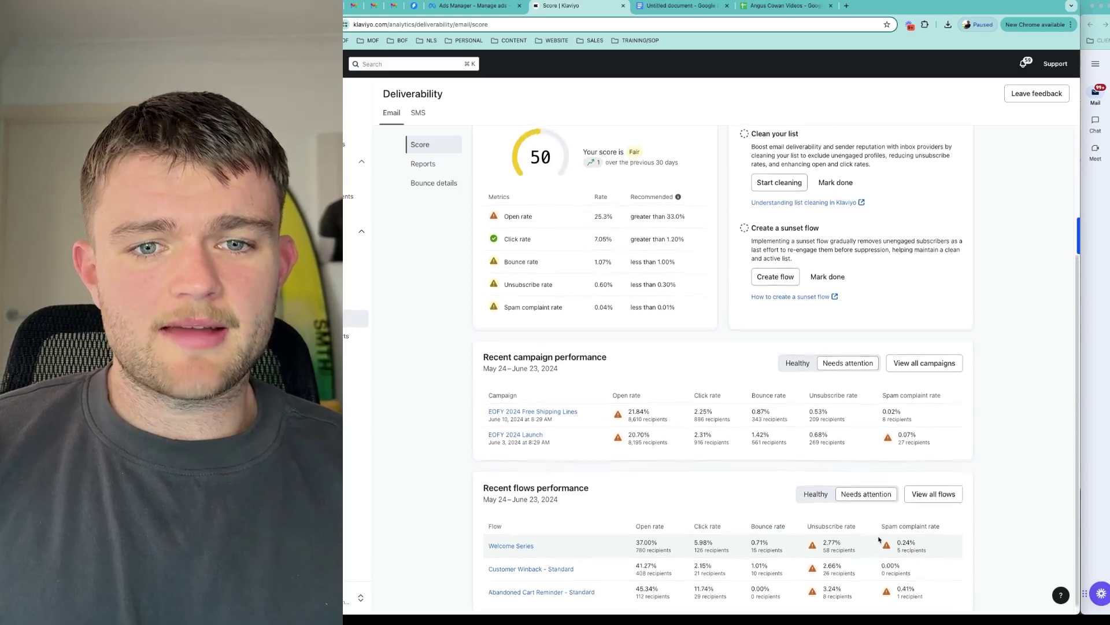
{"action": "scroll", "coordinate": [865, 511], "scroll_direction": "up", "scroll_amount": 1}
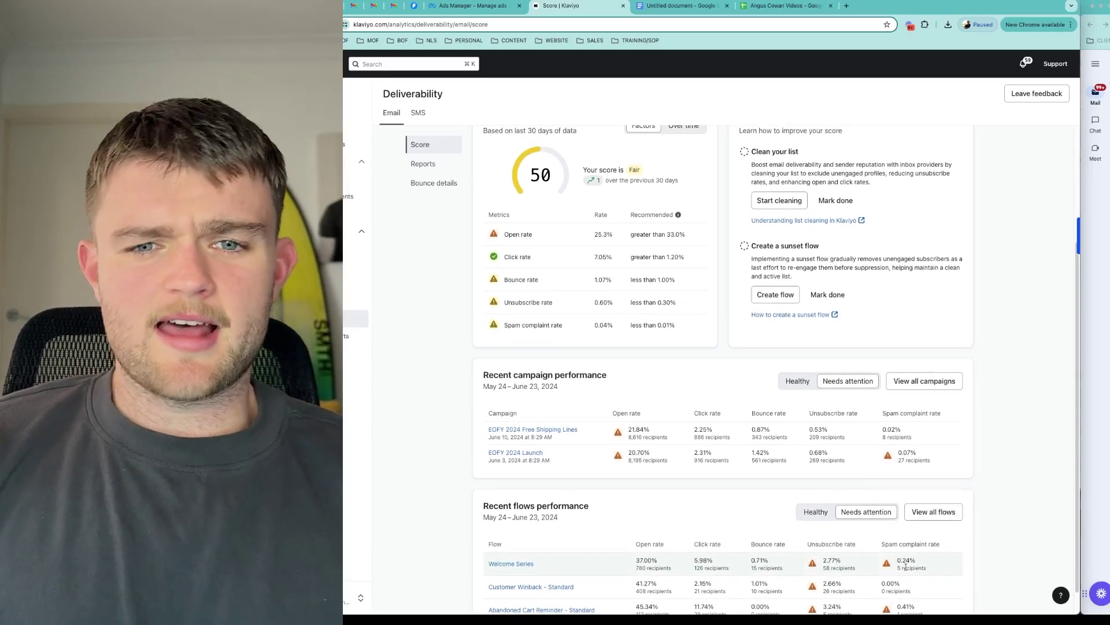
{"action": "scroll", "coordinate": [892, 549], "scroll_direction": "down", "scroll_amount": 1}
{"action": "scroll", "coordinate": [885, 541], "scroll_direction": "up", "scroll_amount": 5}
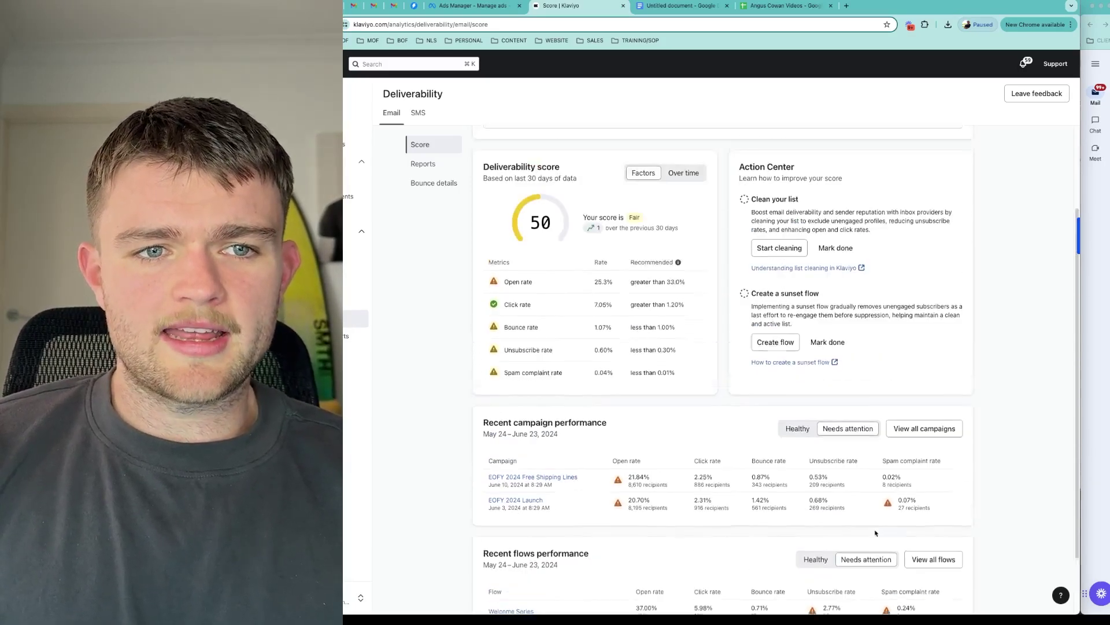
{"action": "scroll", "coordinate": [871, 528], "scroll_direction": "down", "scroll_amount": 2}
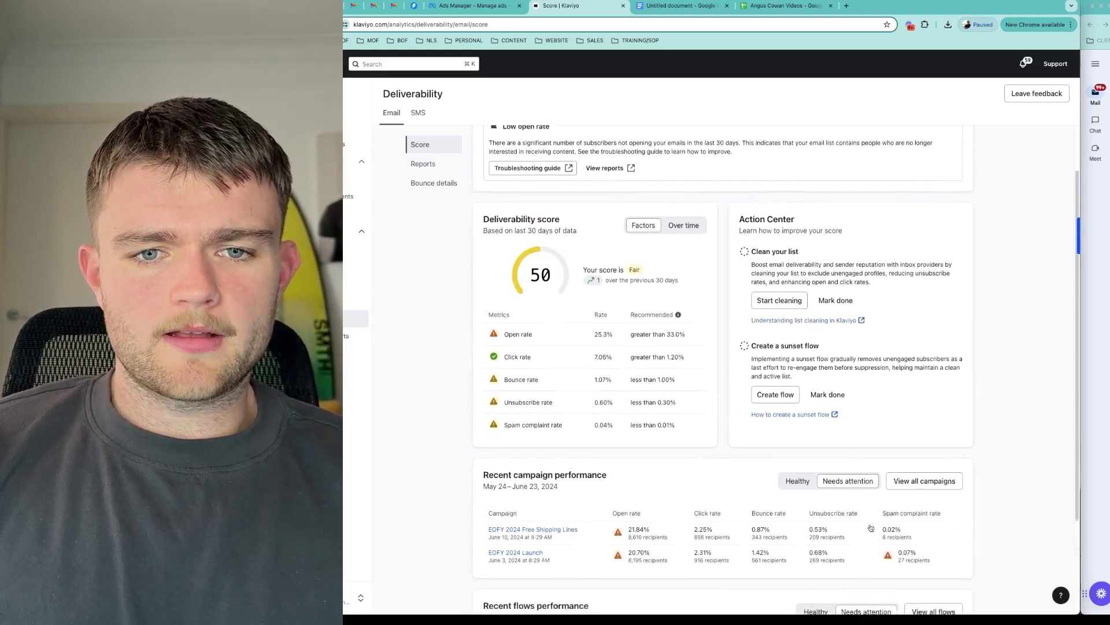
{"action": "scroll", "coordinate": [602, 519], "scroll_direction": "down", "scroll_amount": 1}
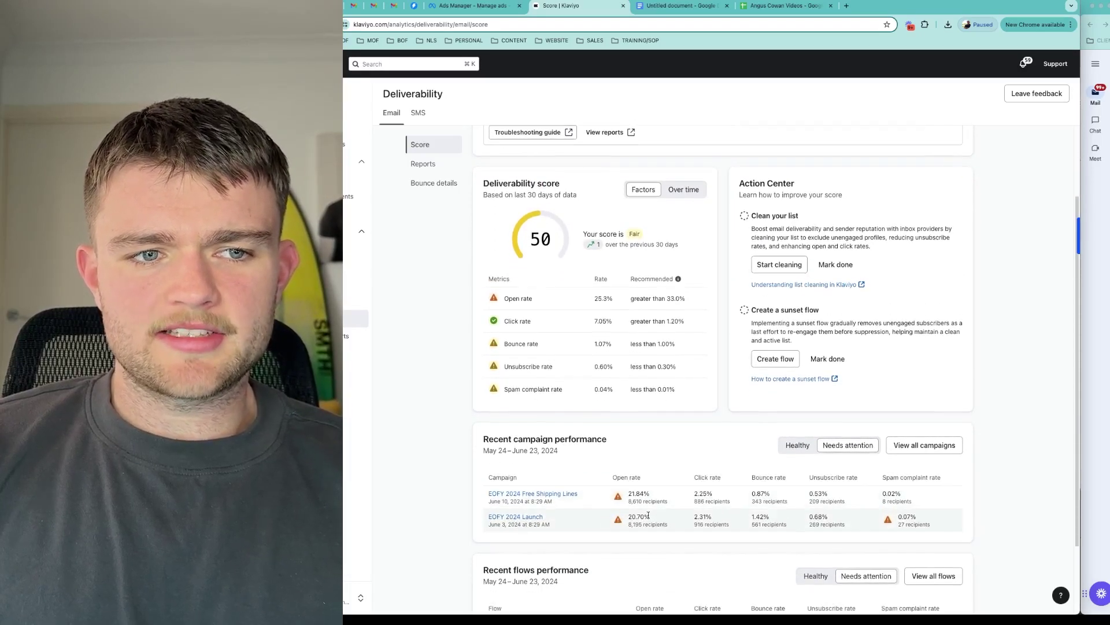
{"action": "left_click_drag", "start_coordinate": [752, 518], "coordinate": [771, 520]}
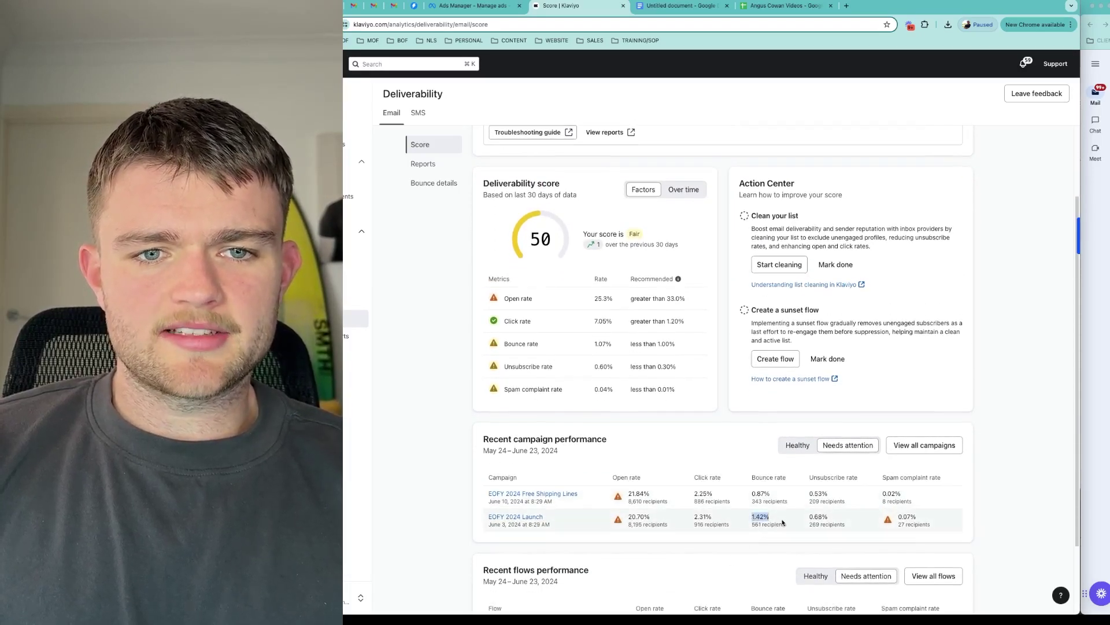
{"action": "left_click", "coordinate": [783, 523]}
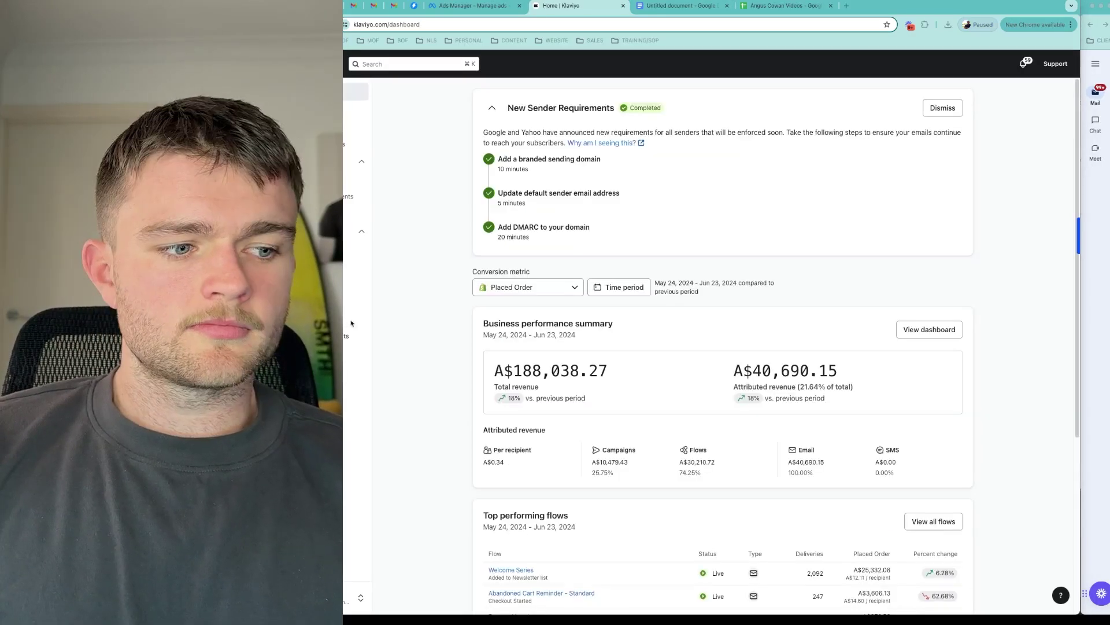
Return to the audit document and add the paragraph "You have 60,000 active profiles" below the Segments bullets, followed by a blank line.
{"action": "left_click", "coordinate": [651, 5]}
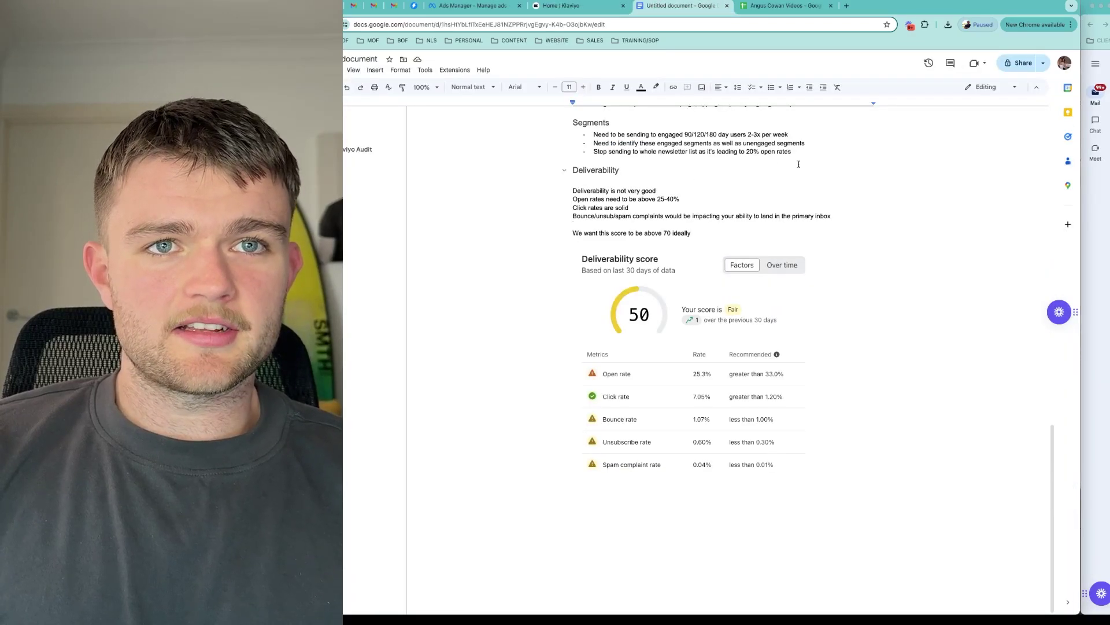
{"action": "left_click", "coordinate": [801, 155]}
{"action": "key", "text": "Return"}
{"action": "type", "text": "You have"}
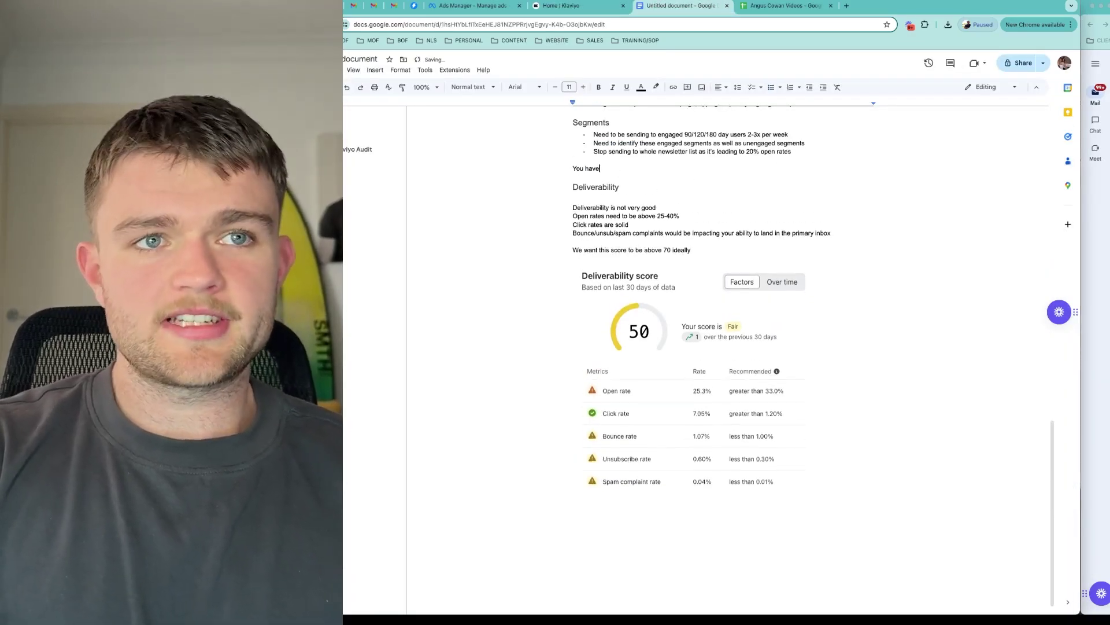
{"action": "type", "text": " 60,000 a"}
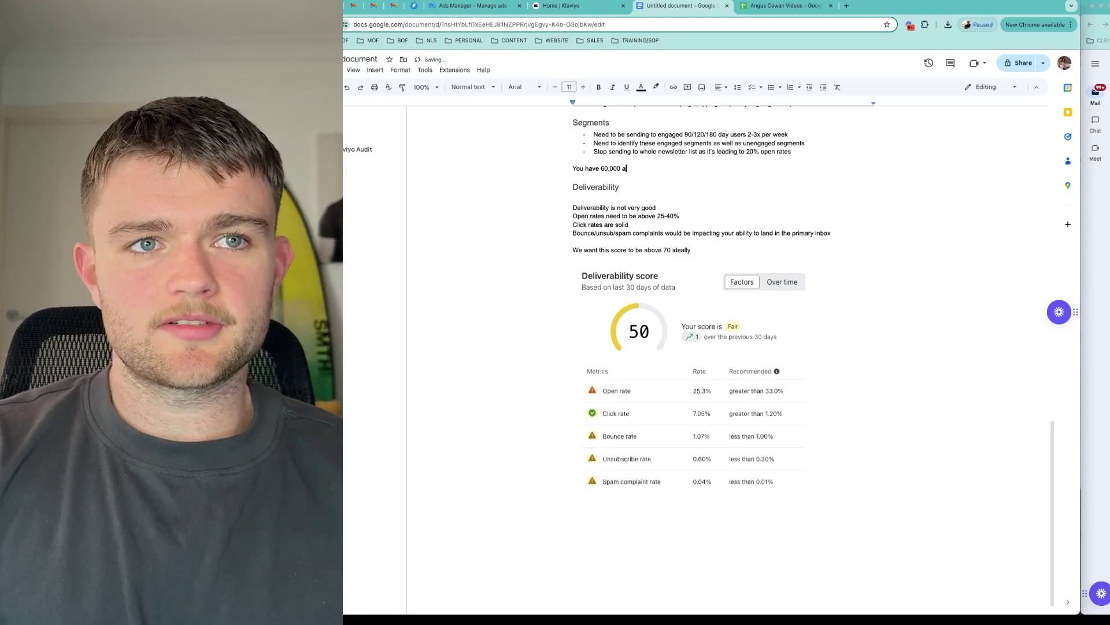
{"action": "type", "text": "ctive profiles"}
{"action": "key", "text": "Return"}
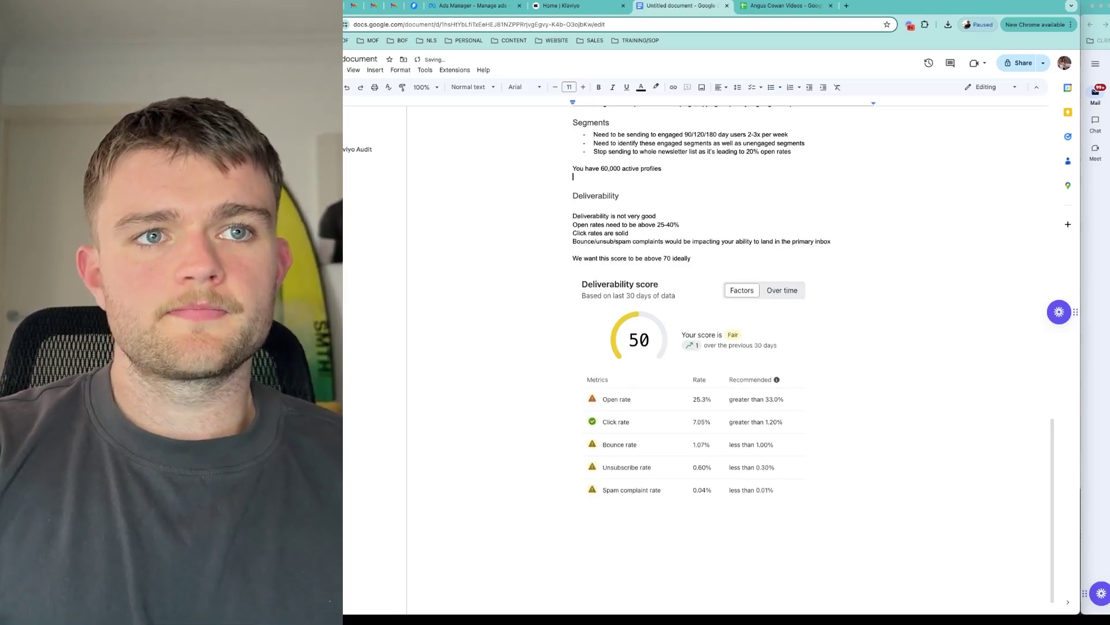
{"action": "key", "text": "Return"}
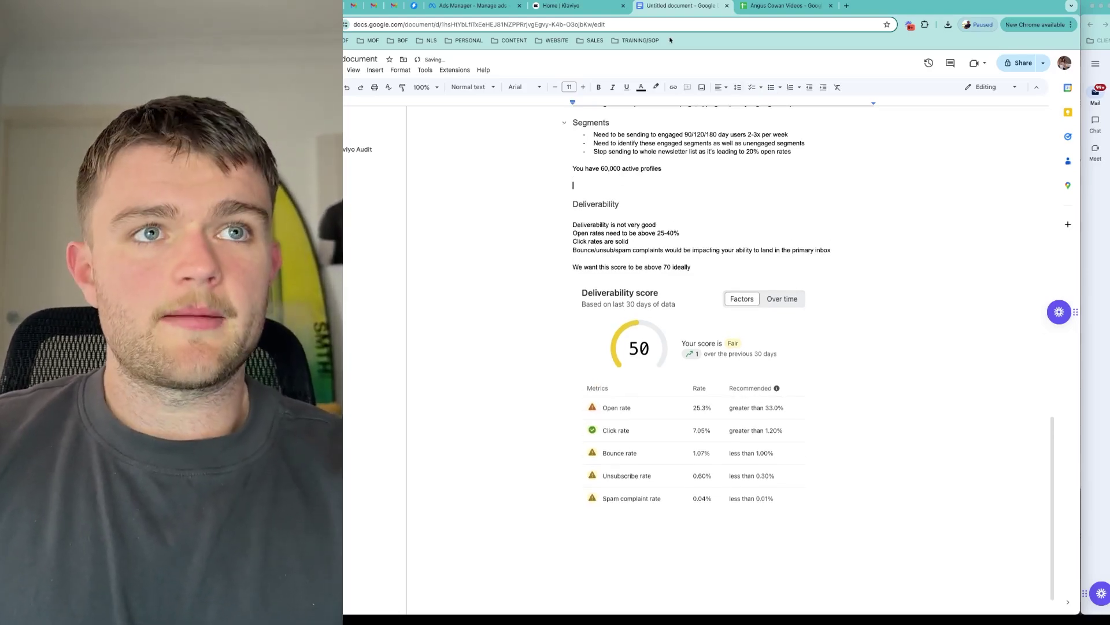
After checking Klaviyo's campaign list, add "We need to be utilising these profiles or culling them to save money on your klaviyo bill" under Segments.
{"action": "left_click", "coordinate": [573, 8]}
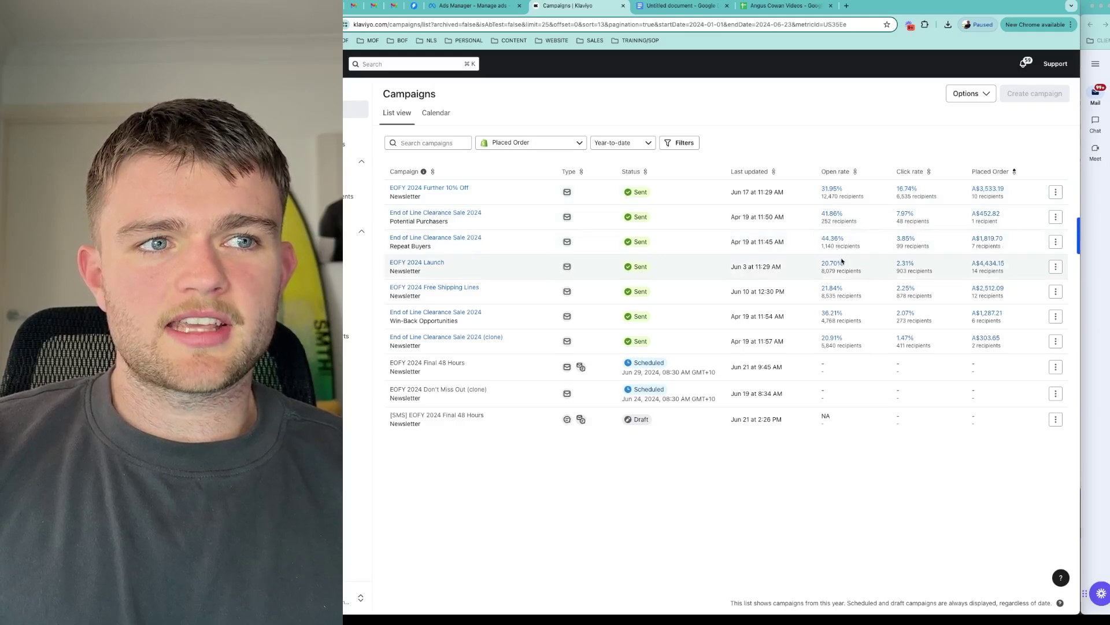
{"action": "left_click", "coordinate": [668, 6]}
{"action": "type", "text": "W"}
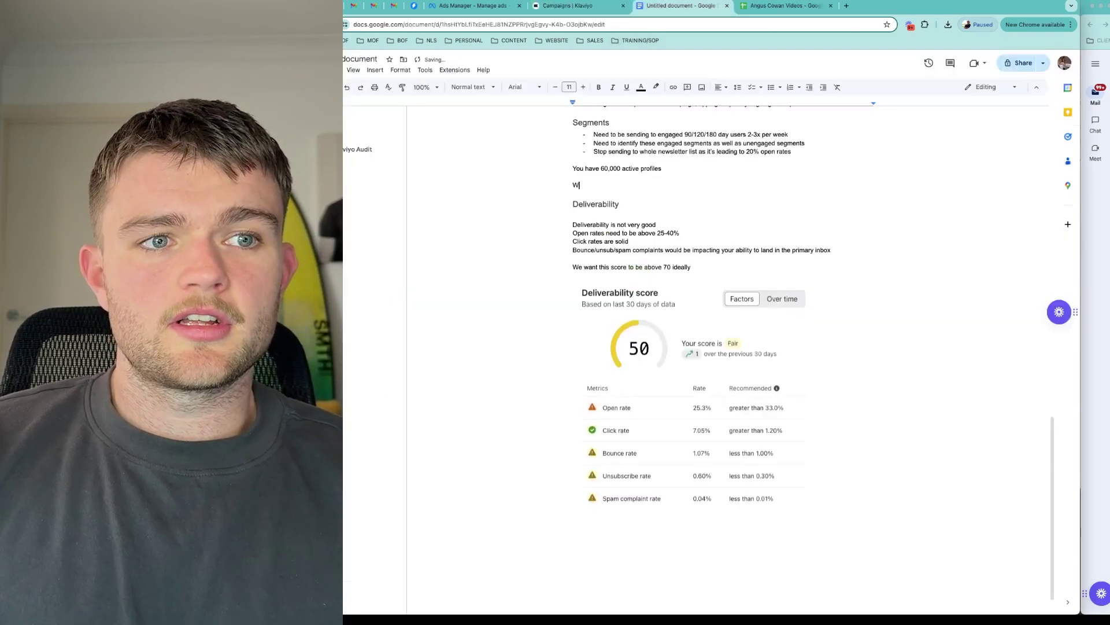
{"action": "type", "text": "e need to be u"}
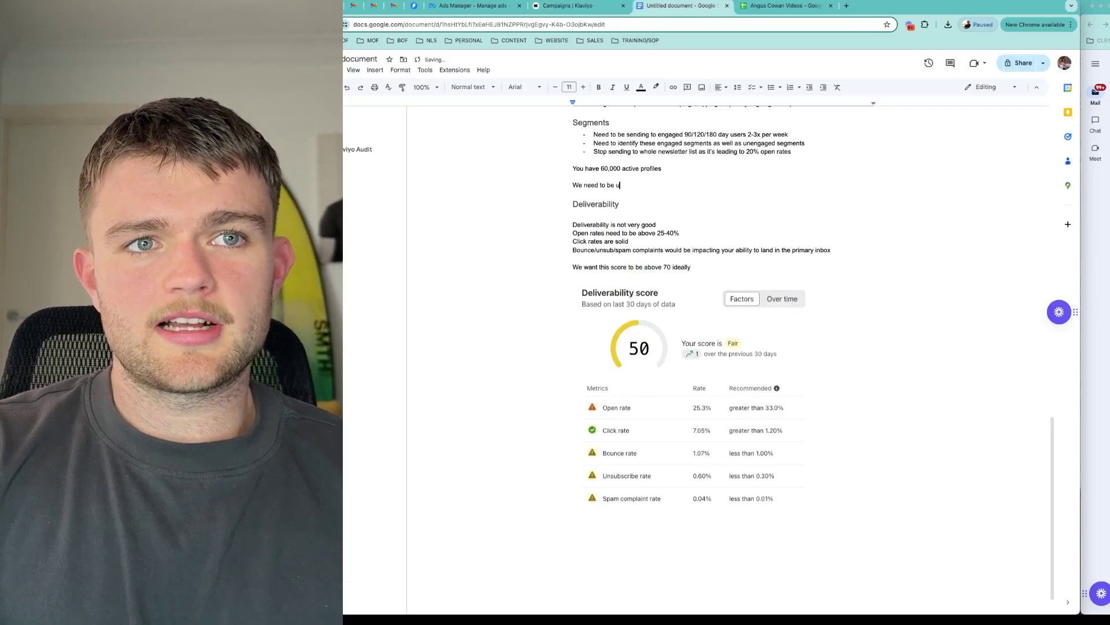
{"action": "type", "text": "tilising the"}
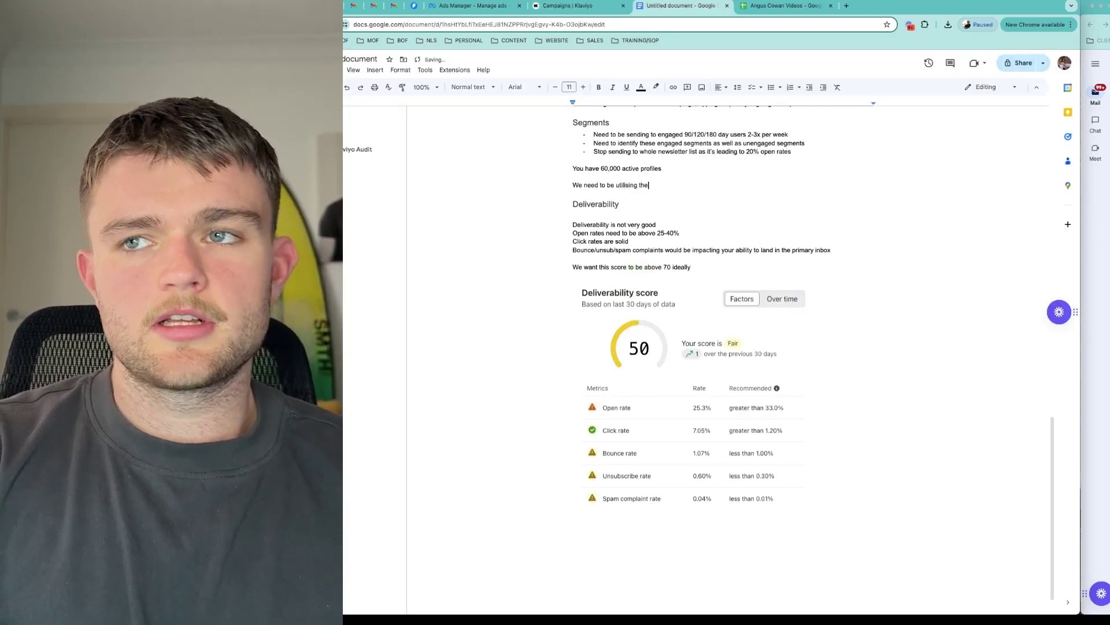
{"action": "type", "text": "se profiles "}
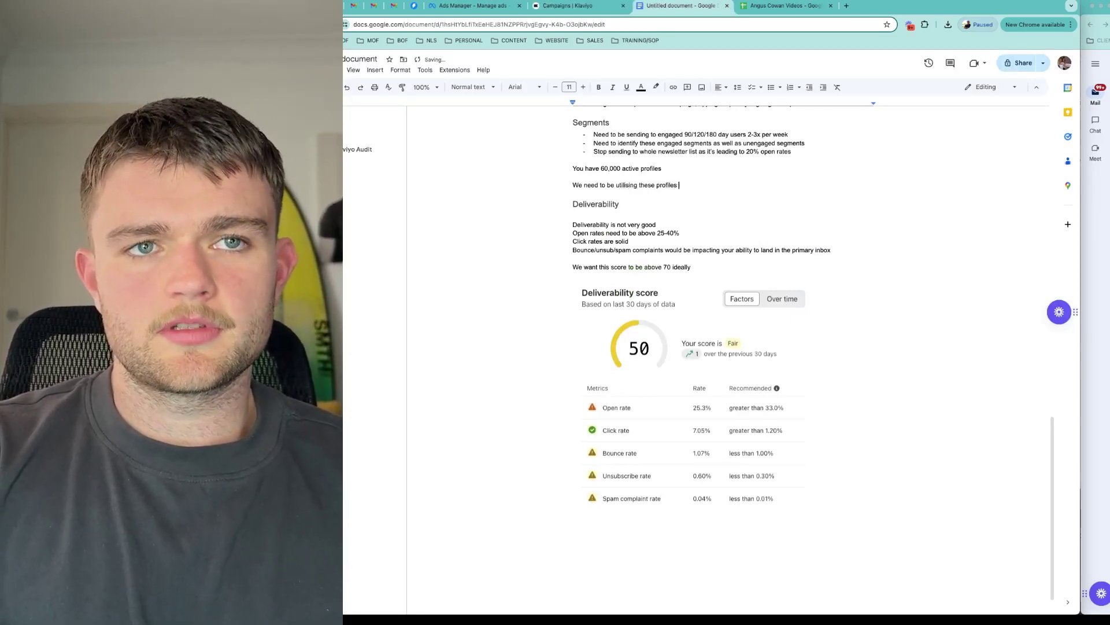
{"action": "type", "text": "or culling them to sa"}
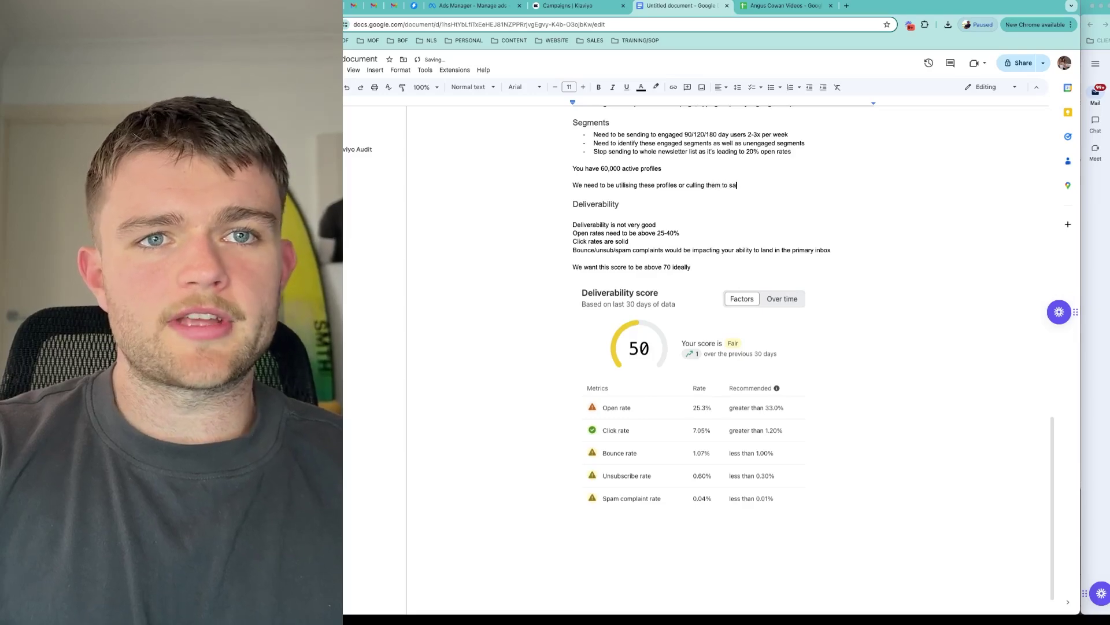
{"action": "type", "text": "ve money on your klaviyo bill"}
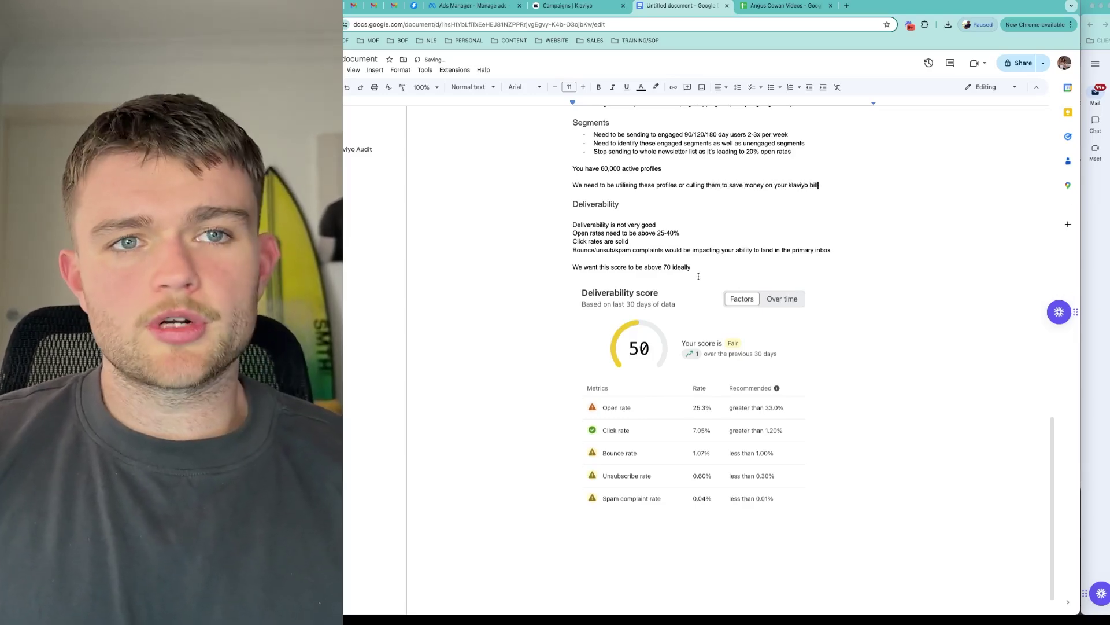
Review the audit document from the introductory revenue summary through the Pop Up Form, Flows, Campaigns, Segments and Deliverability findings.
{"action": "scroll", "coordinate": [703, 279], "scroll_direction": "up", "scroll_amount": 20}
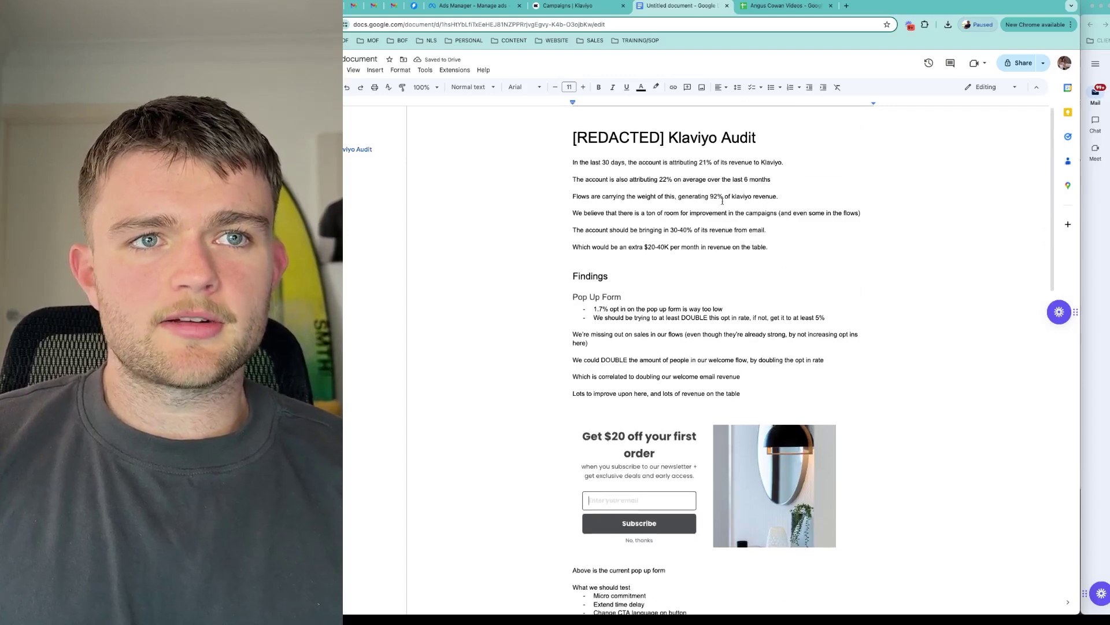
{"action": "left_click_drag", "start_coordinate": [773, 254], "coordinate": [572, 136]}
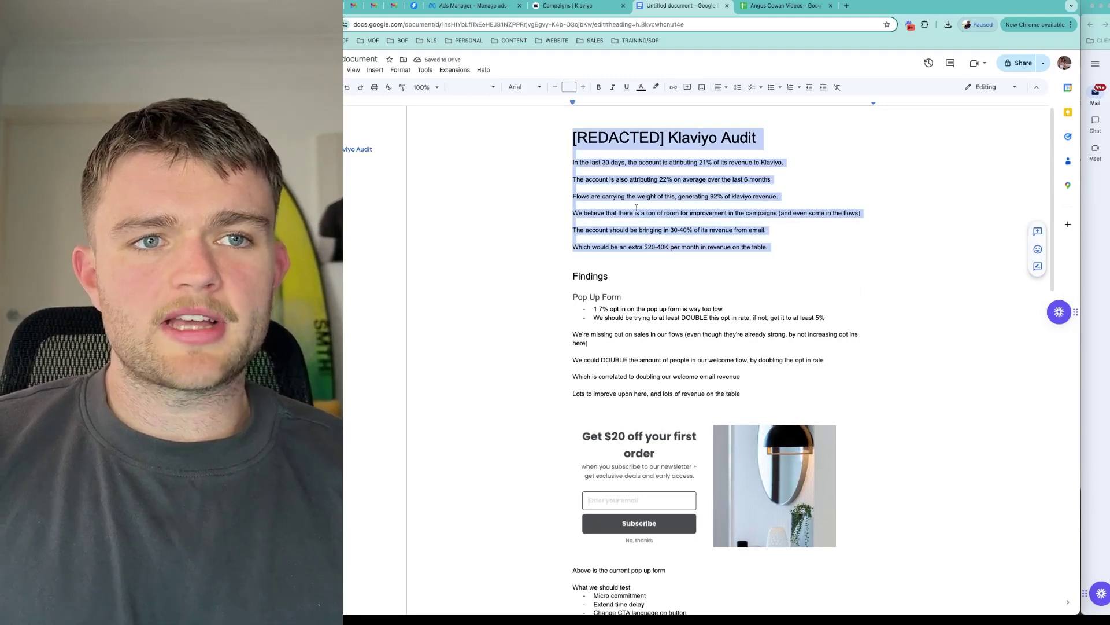
{"action": "scroll", "coordinate": [594, 246], "scroll_direction": "down", "scroll_amount": 1}
{"action": "triple_click", "coordinate": [580, 278]}
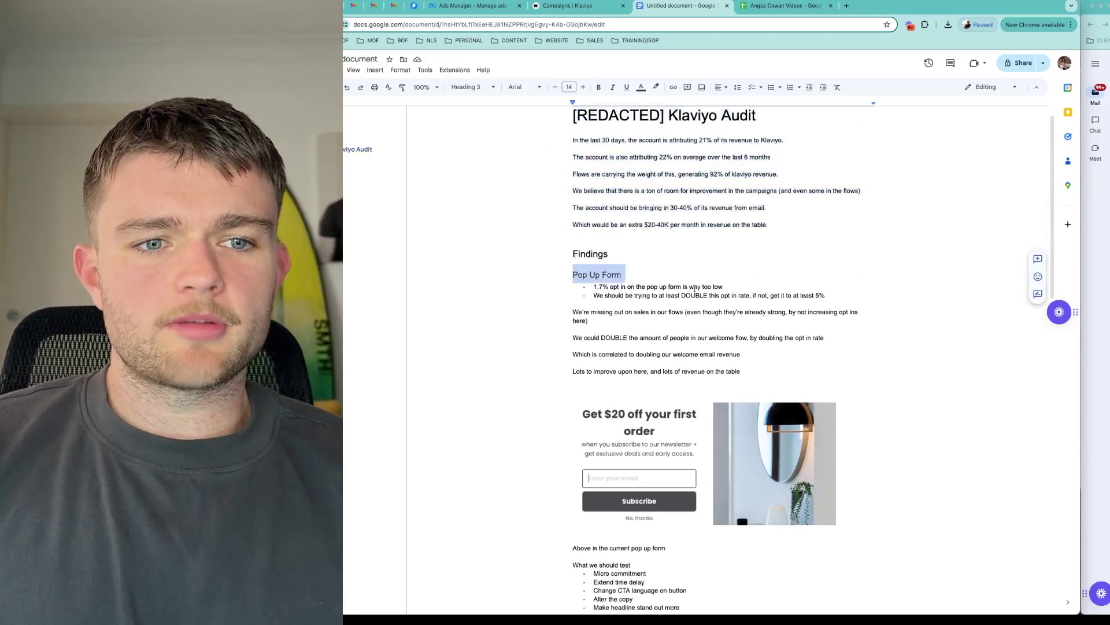
{"action": "scroll", "coordinate": [578, 289], "scroll_direction": "down", "scroll_amount": 6}
{"action": "scroll", "coordinate": [669, 349], "scroll_direction": "down", "scroll_amount": 2}
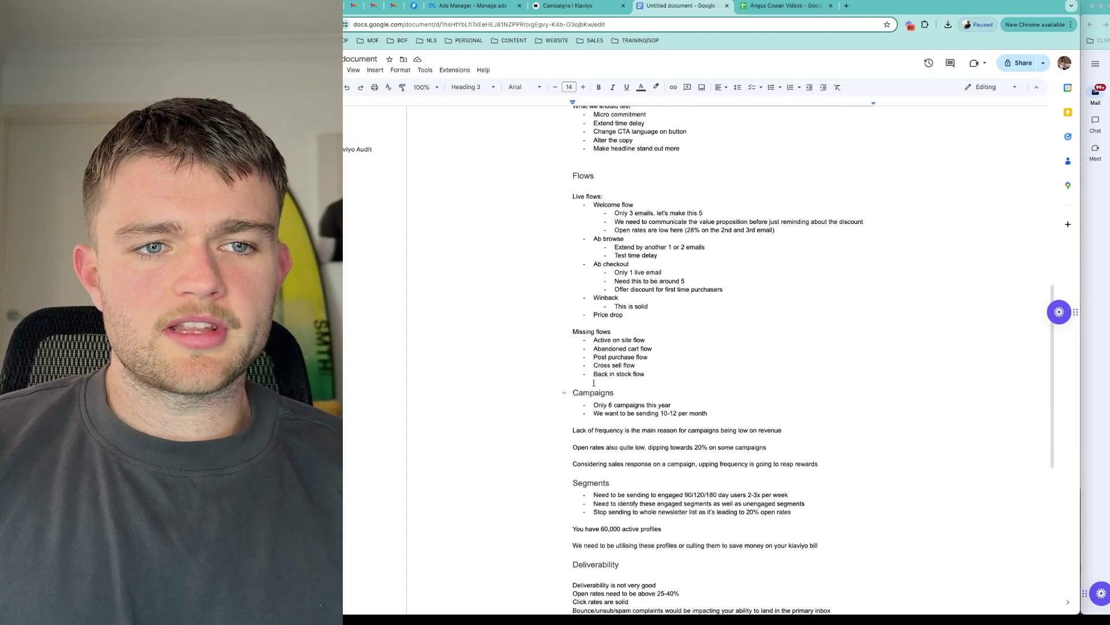
{"action": "scroll", "coordinate": [601, 513], "scroll_direction": "down", "scroll_amount": 6}
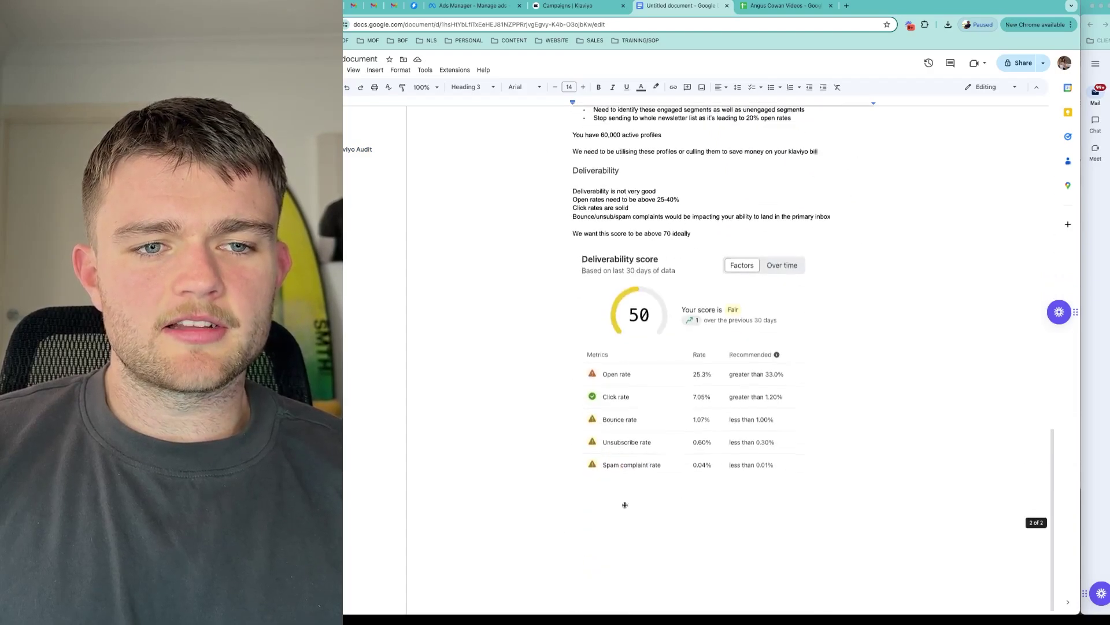
Copy the Deliverability heading below the deliverability score screenshot and change the copy's text to "Overall".
{"action": "left_click", "coordinate": [637, 258]}
{"action": "left_click", "coordinate": [606, 169]}
{"action": "double_click", "coordinate": [606, 168]}
{"action": "key", "text": "ctrl+c"}
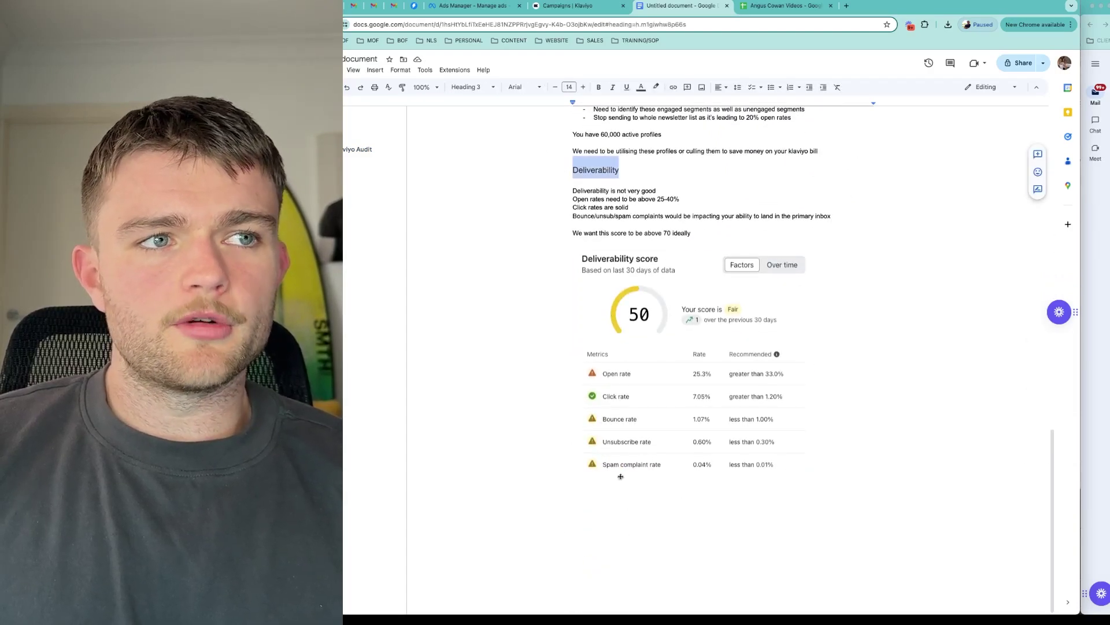
{"action": "left_click", "coordinate": [621, 468]}
{"action": "left_click", "coordinate": [876, 475]}
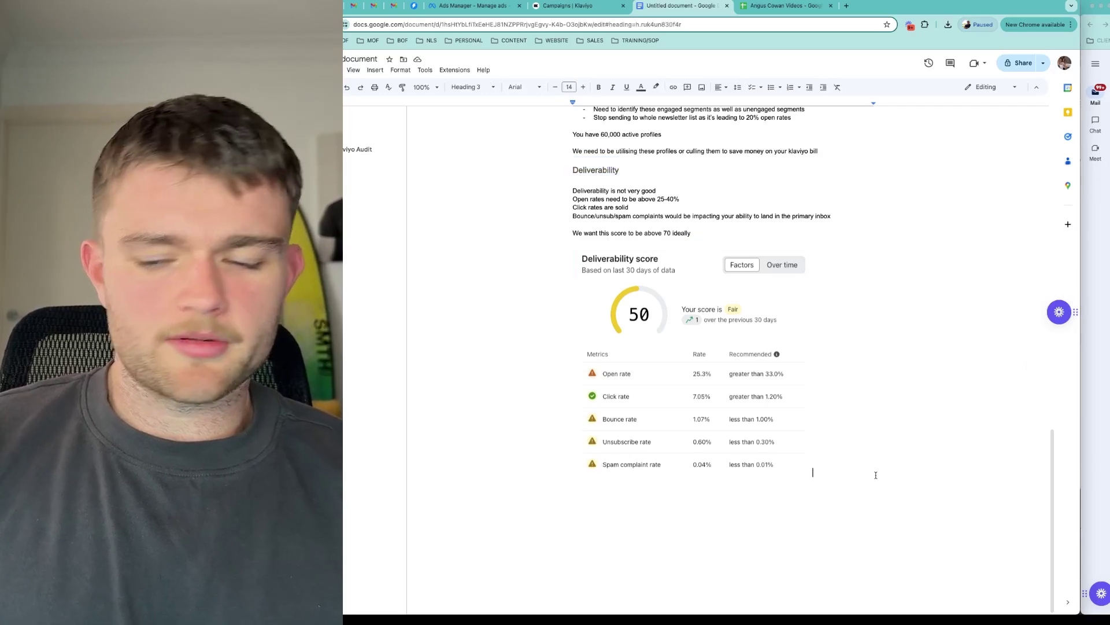
{"action": "key", "text": "Return"}
{"action": "key", "text": "ctrl+v"}
{"action": "key", "text": "shift+Home"}
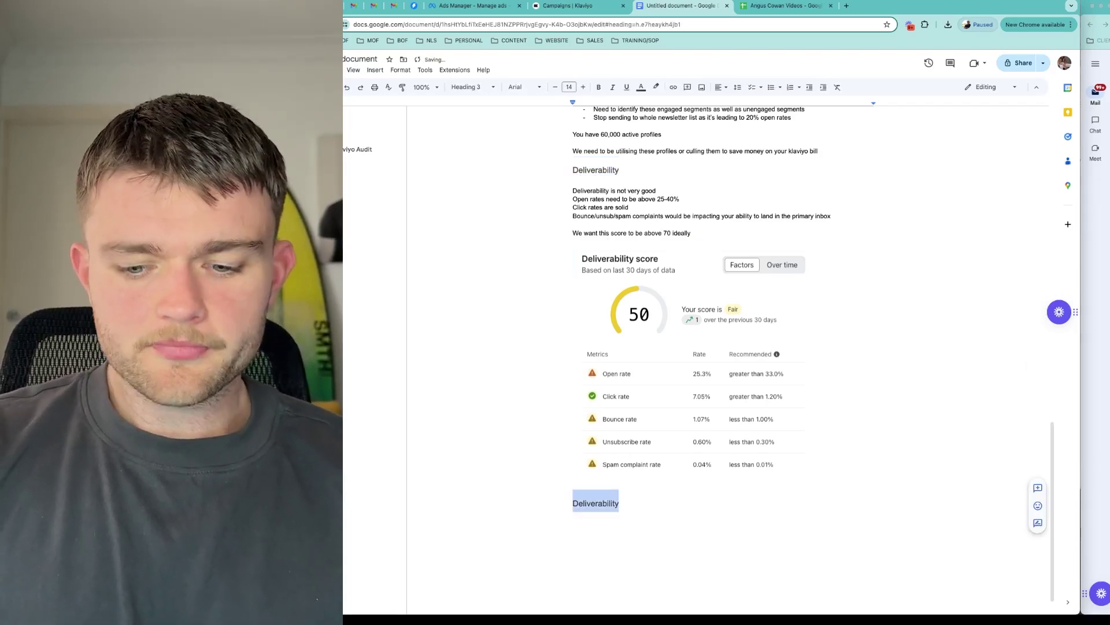
{"action": "type", "text": "Overall"}
Start a dashed list under the Overall heading with the bullets "Build out flows" and "Improve pop up opt in rate".
{"action": "key", "text": "Return"}
{"action": "type", "text": "-"}
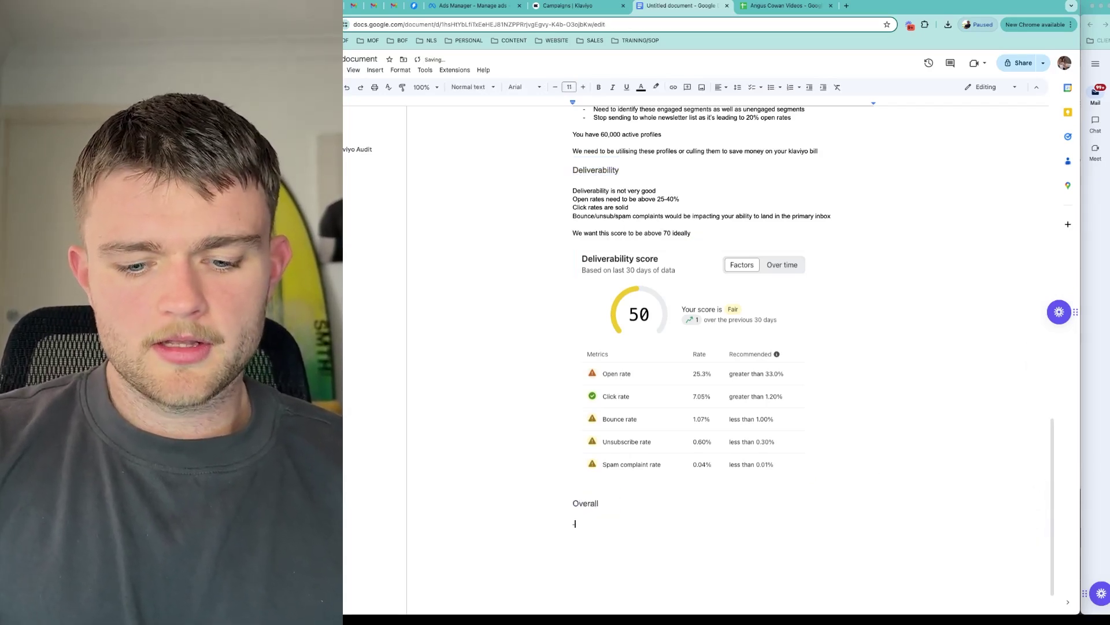
{"action": "type", "text": " Build out flows"}
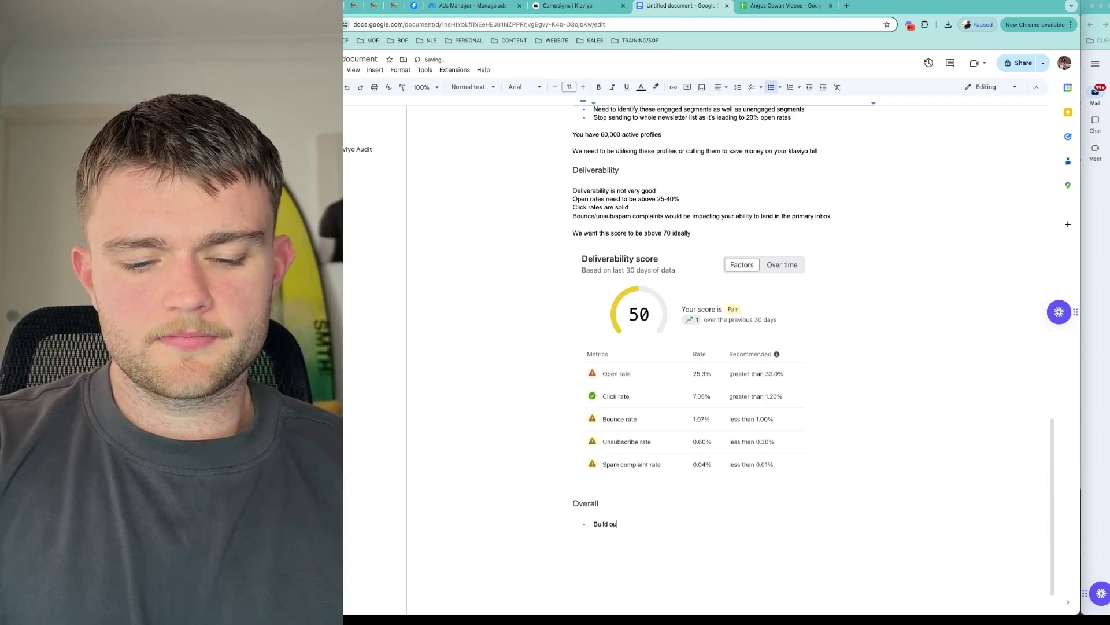
{"action": "key", "text": "Return"}
{"action": "type", "text": "improve "}
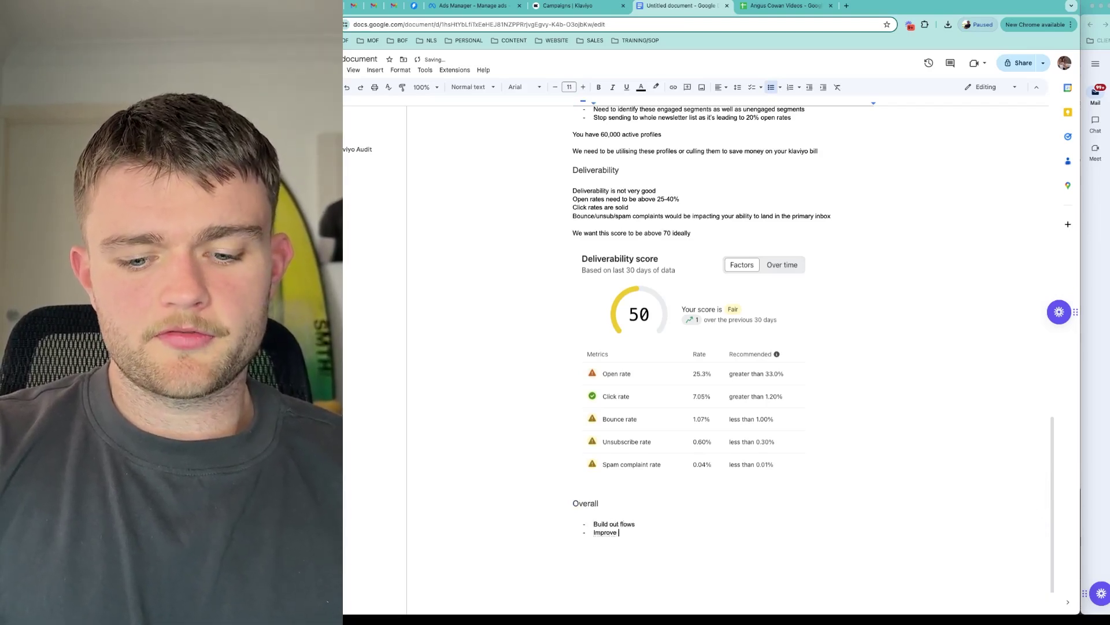
{"action": "type", "text": "pop up o"}
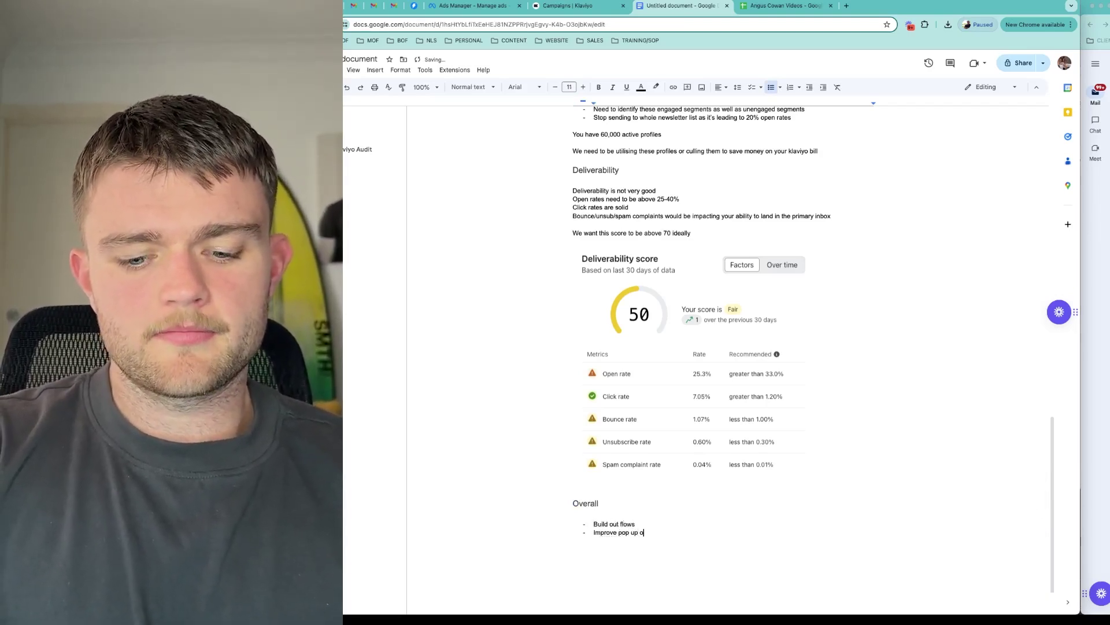
Add the bullet "Increase campaign frequency to 2-3x per week" to the Overall list.
{"action": "type", "text": "increas"}
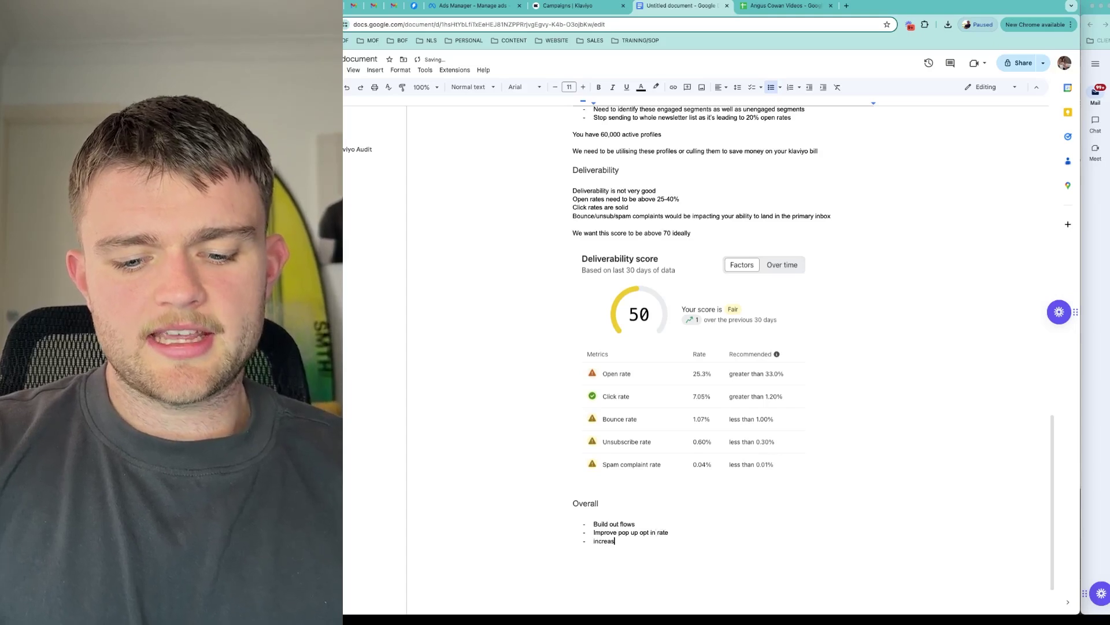
{"action": "type", "text": "e campaign frwo"}
{"action": "key", "text": "BackSpace"}
{"action": "key", "text": "BackSpace"}
{"action": "key", "text": "BackSpace"}
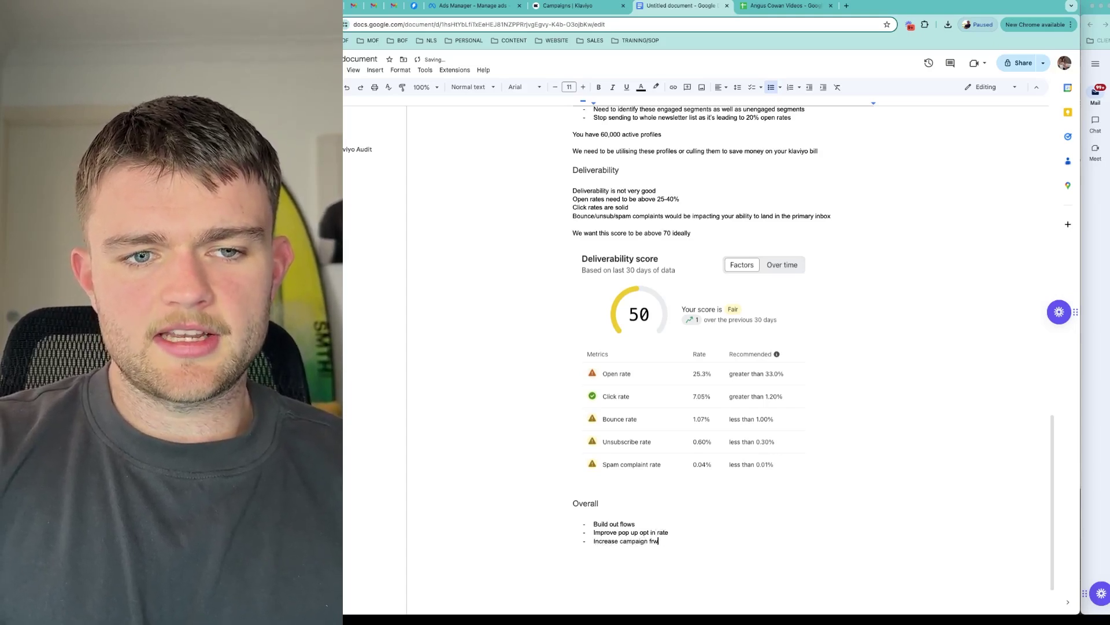
{"action": "type", "text": "equency to 2-3x per"}
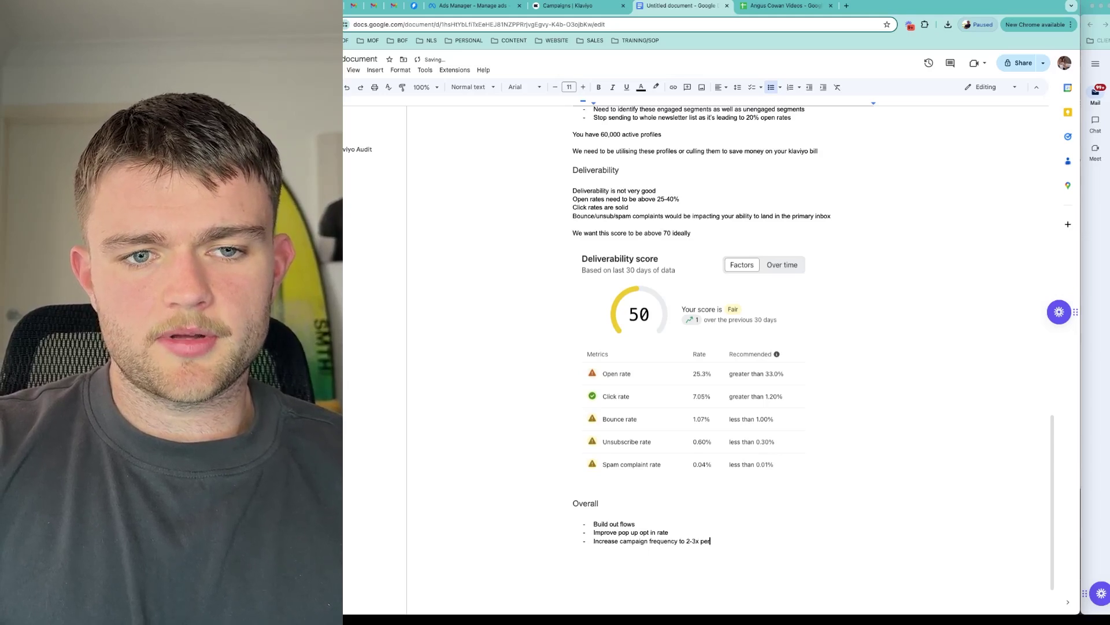
{"action": "type", "text": " week"}
Add the bullet "Introduce engaged segments and stop sending to the whole newsletter list" to the Overall list.
{"action": "key", "text": "Return"}
{"action": "type", "text": "introduce "}
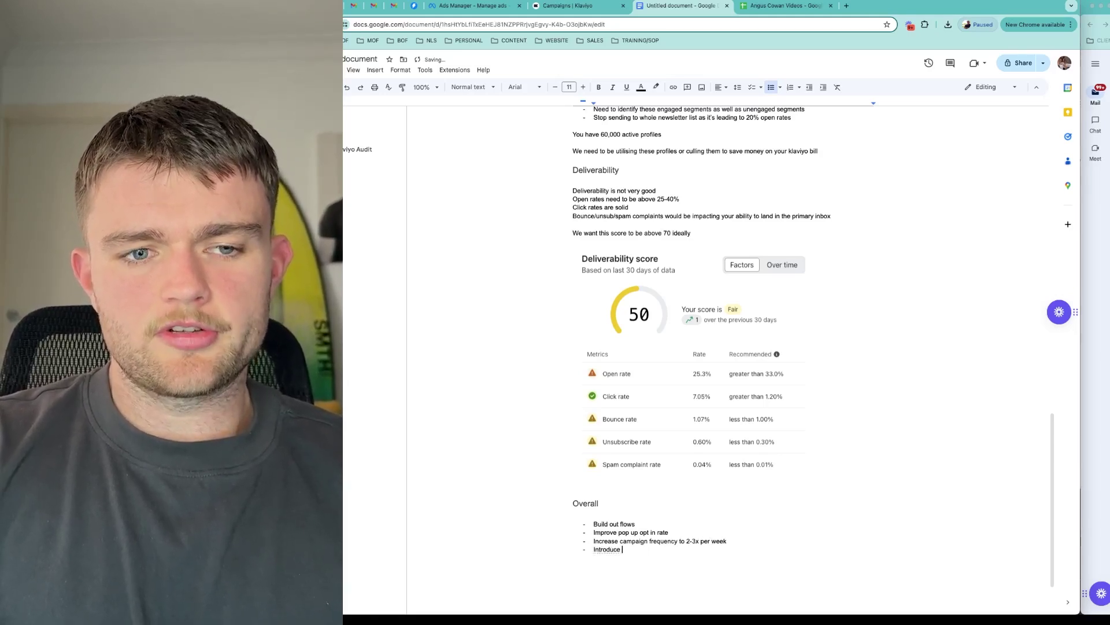
{"action": "type", "text": "engage"}
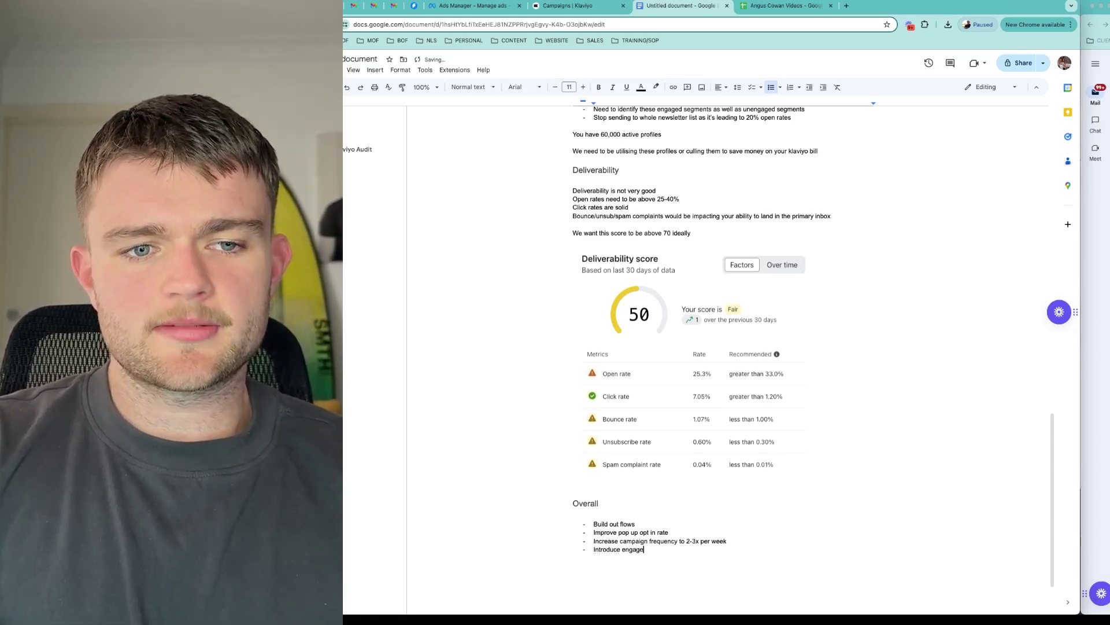
{"action": "type", "text": "d segments a"}
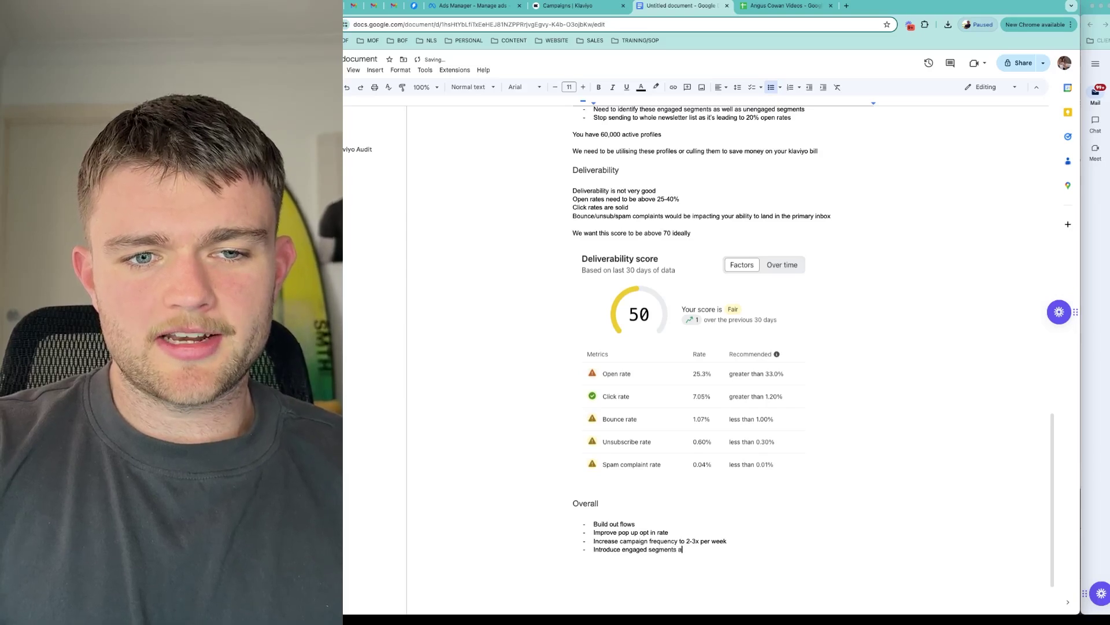
{"action": "type", "text": "nd stop sending to the whole newsletter list"}
Add the bullet "Potentially clean the list to reduce bounces/unsubscribes/spam complaints" to the Overall list.
{"action": "key", "text": "Return"}
{"action": "type", "text": "potential"}
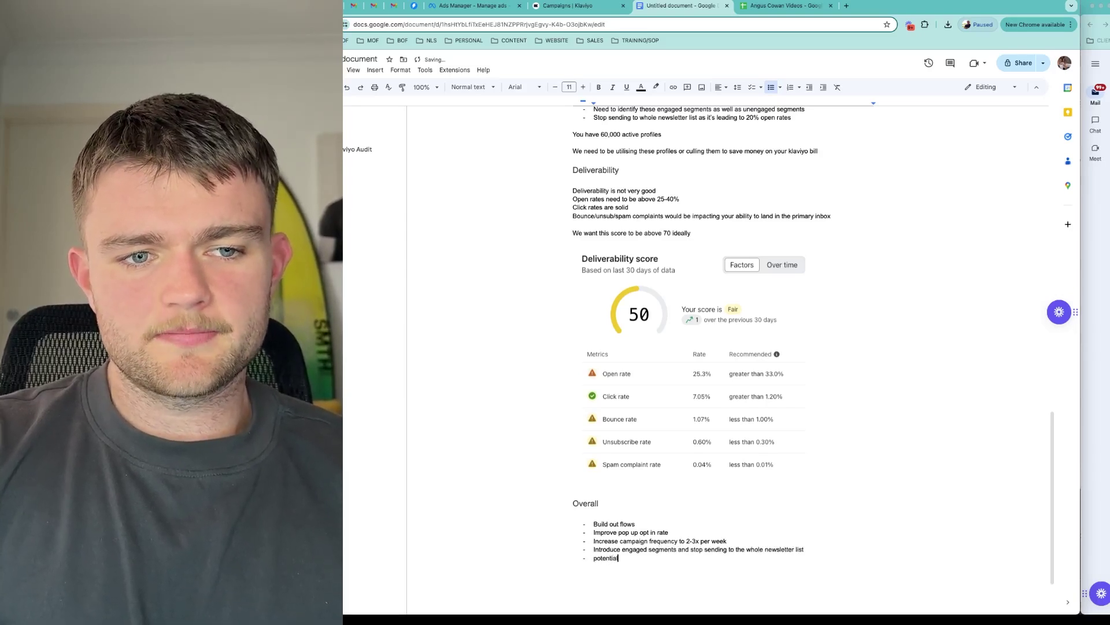
{"action": "type", "text": "ly clean the"}
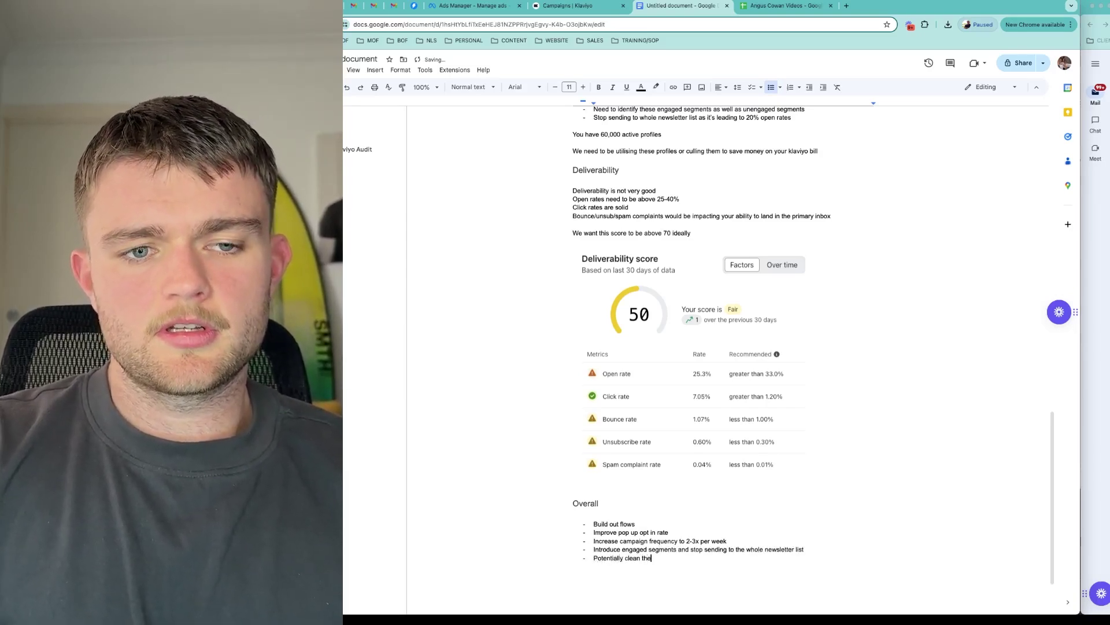
{"action": "type", "text": " list to re"}
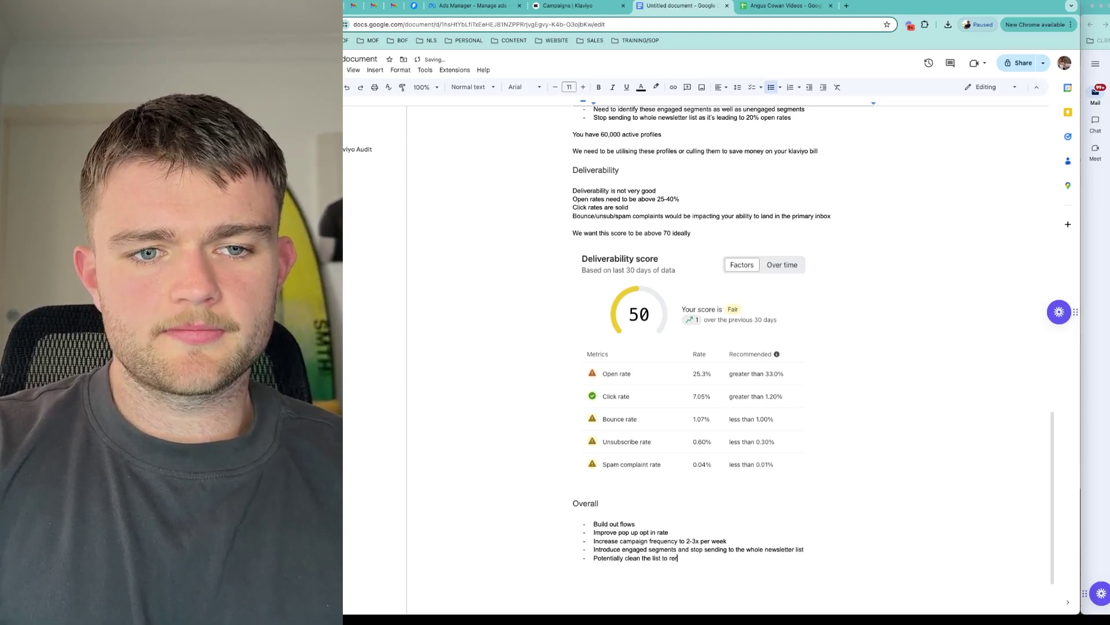
{"action": "type", "text": "duce bounces/u"}
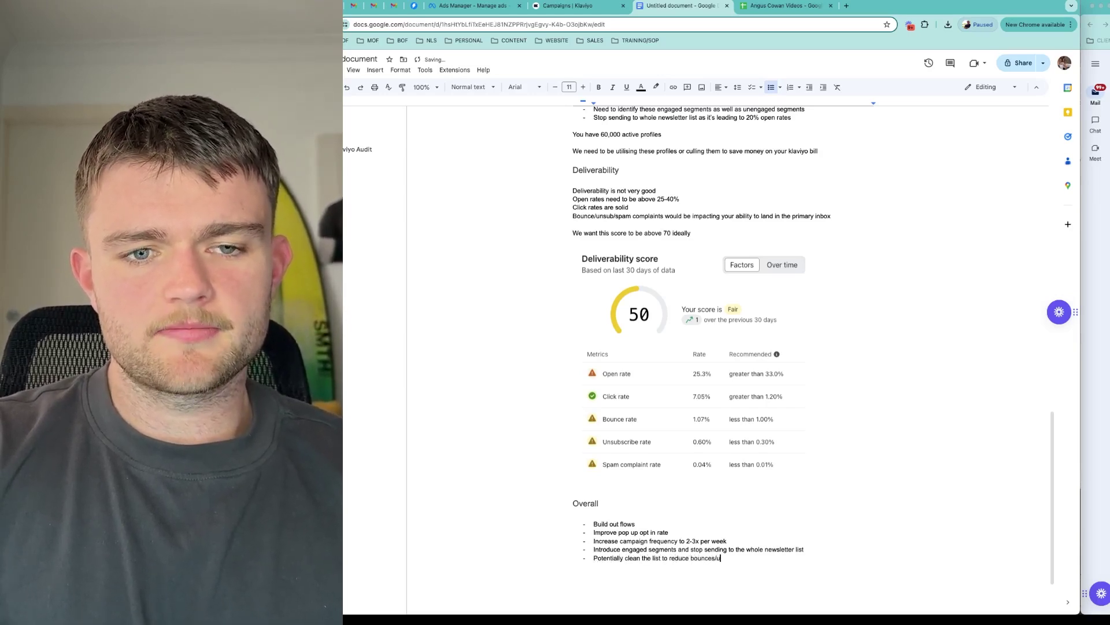
{"action": "type", "text": "nsubscirbes."}
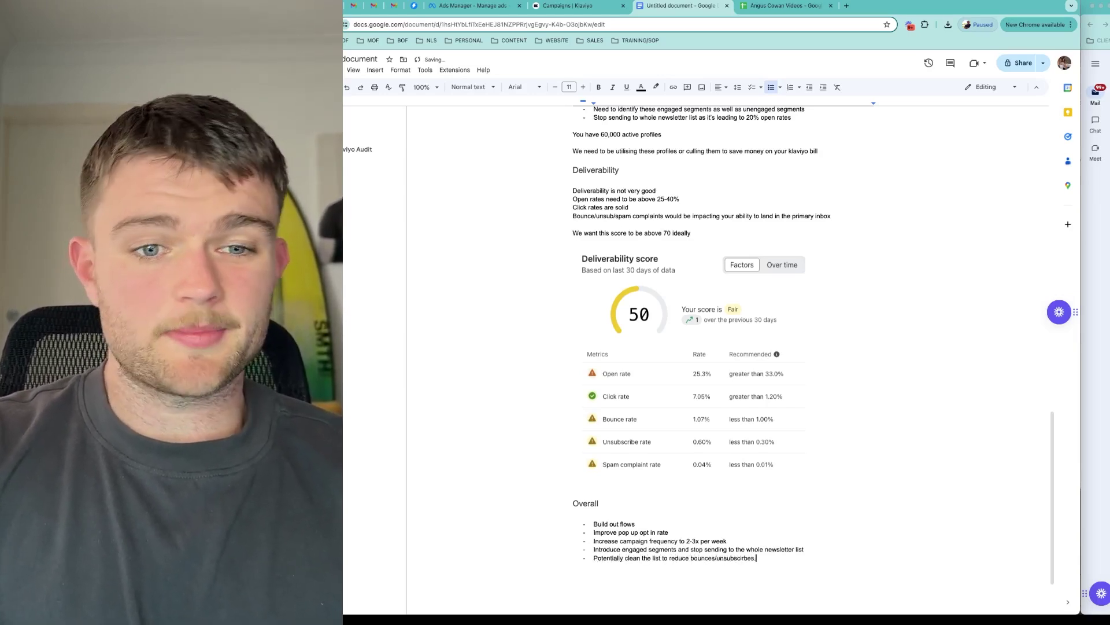
{"action": "type", "text": "ribe"}
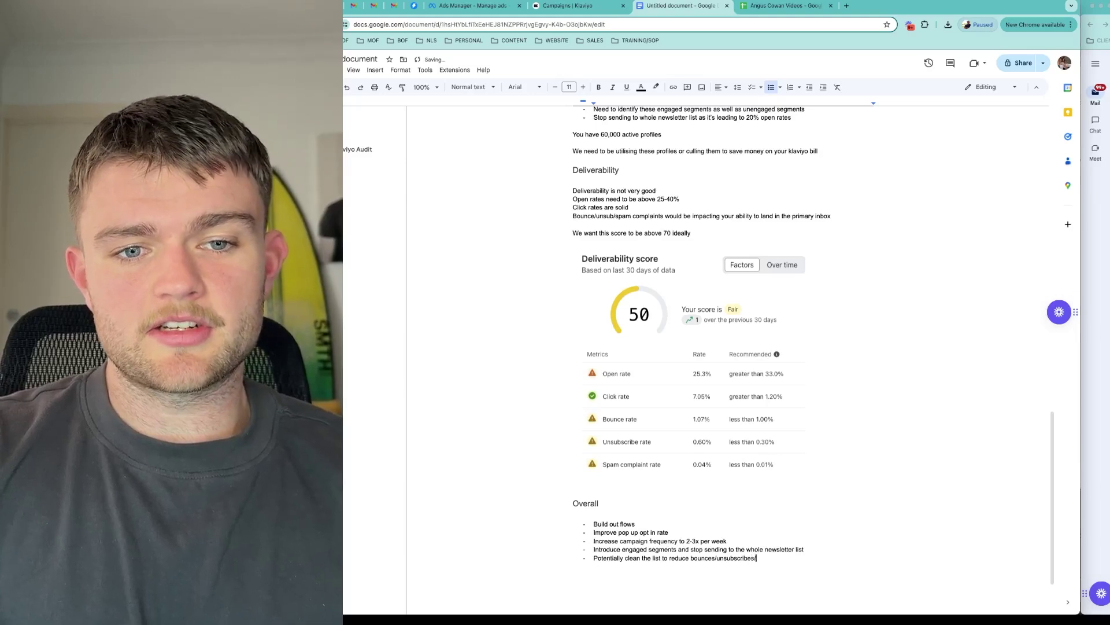
{"action": "type", "text": "s/spam complaints"}
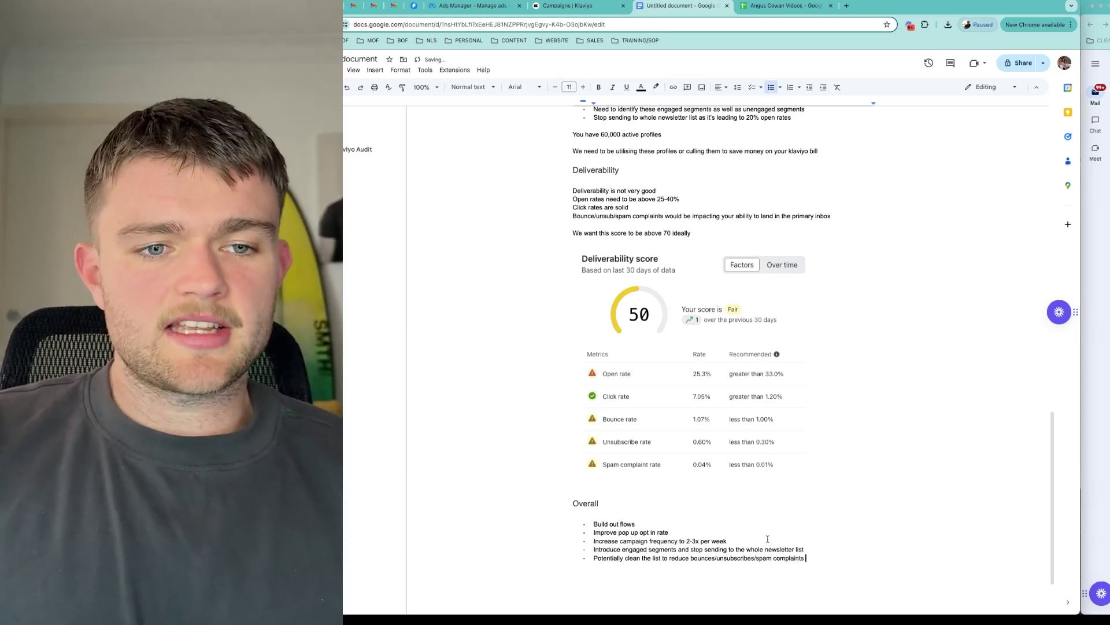
Review the completed audit document from the Overall section back up to the title and revenue summary.
{"action": "scroll", "coordinate": [768, 538], "scroll_direction": "up", "scroll_amount": 2}
{"action": "scroll", "coordinate": [767, 538], "scroll_direction": "down", "scroll_amount": 1}
{"action": "scroll", "coordinate": [768, 539], "scroll_direction": "down", "scroll_amount": 1}
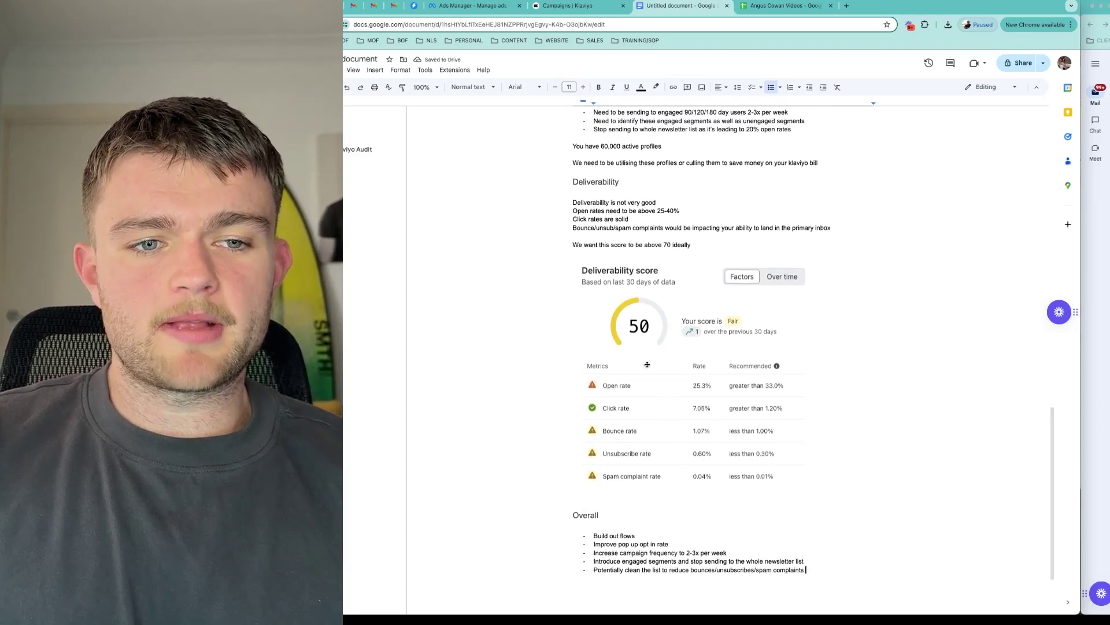
{"action": "scroll", "coordinate": [662, 338], "scroll_direction": "up", "scroll_amount": 1}
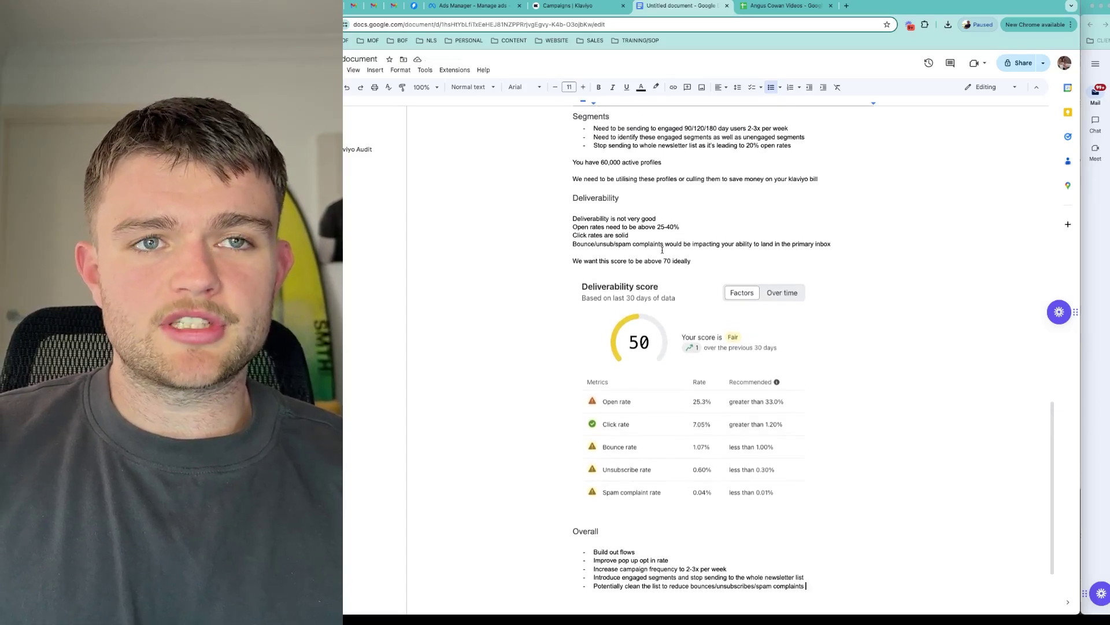
{"action": "scroll", "coordinate": [663, 250], "scroll_direction": "up", "scroll_amount": 20}
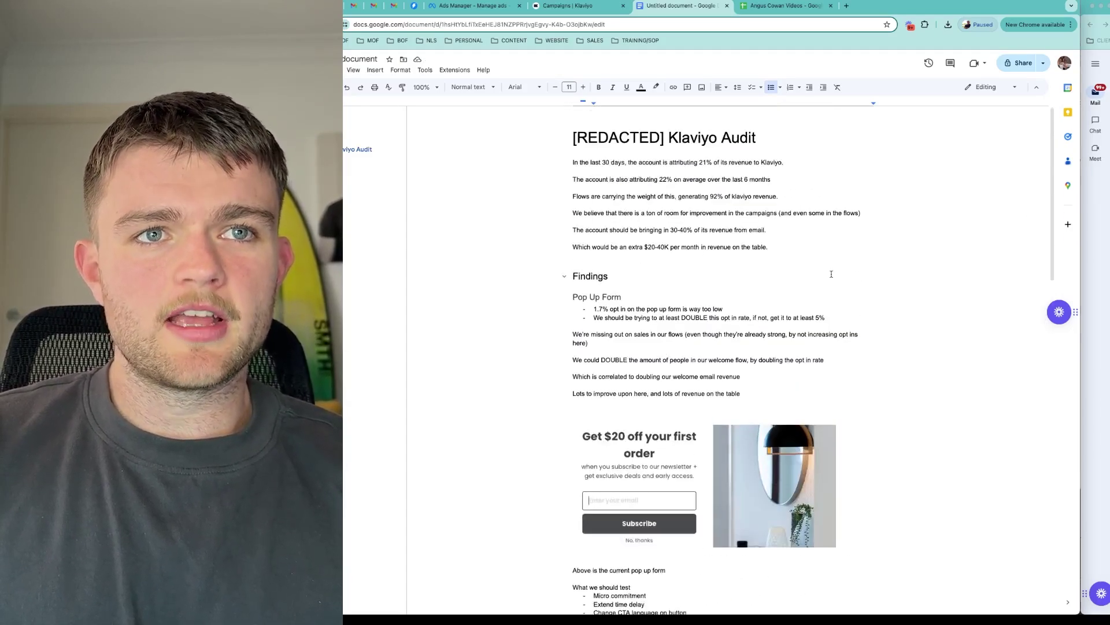
Compare the audit's opening revenue summary with the deliverability findings and the Overall recommendations at the end of the document.
{"action": "scroll", "coordinate": [832, 274], "scroll_direction": "down", "scroll_amount": 10}
{"action": "scroll", "coordinate": [805, 257], "scroll_direction": "up", "scroll_amount": 10}
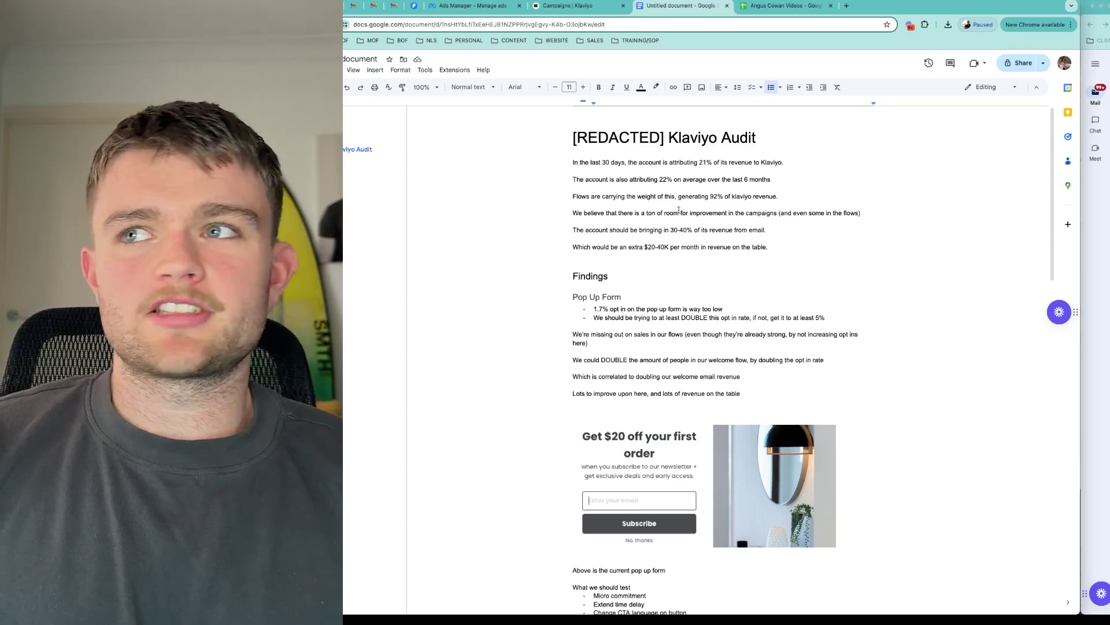
{"action": "scroll", "coordinate": [717, 212], "scroll_direction": "down", "scroll_amount": 2}
{"action": "scroll", "coordinate": [717, 211], "scroll_direction": "down", "scroll_amount": 15}
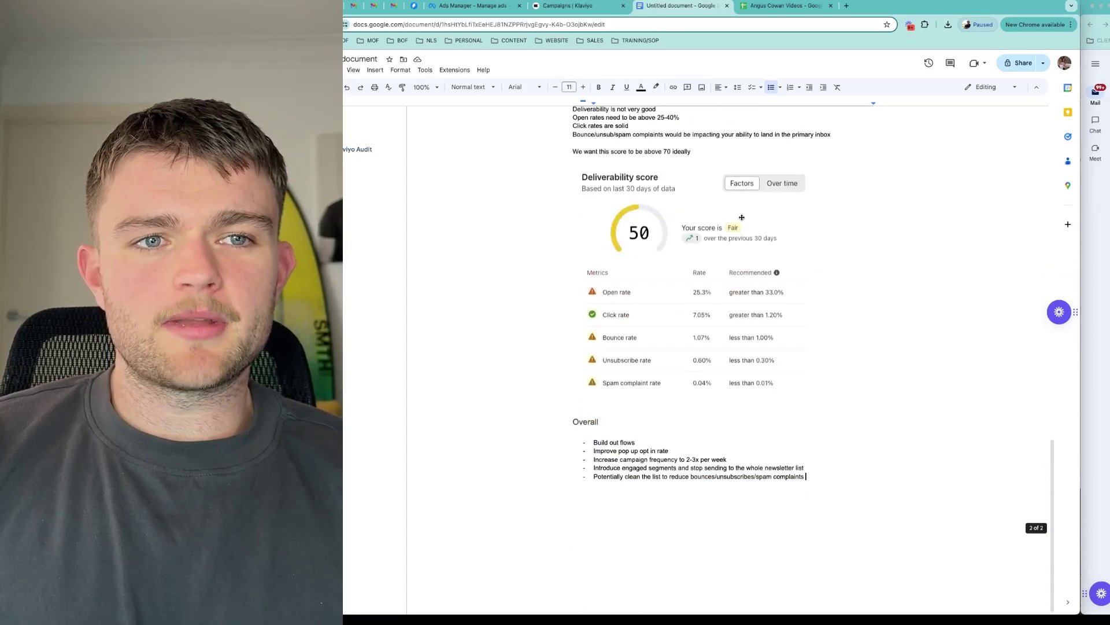
{"action": "scroll", "coordinate": [742, 217], "scroll_direction": "up", "scroll_amount": 20}
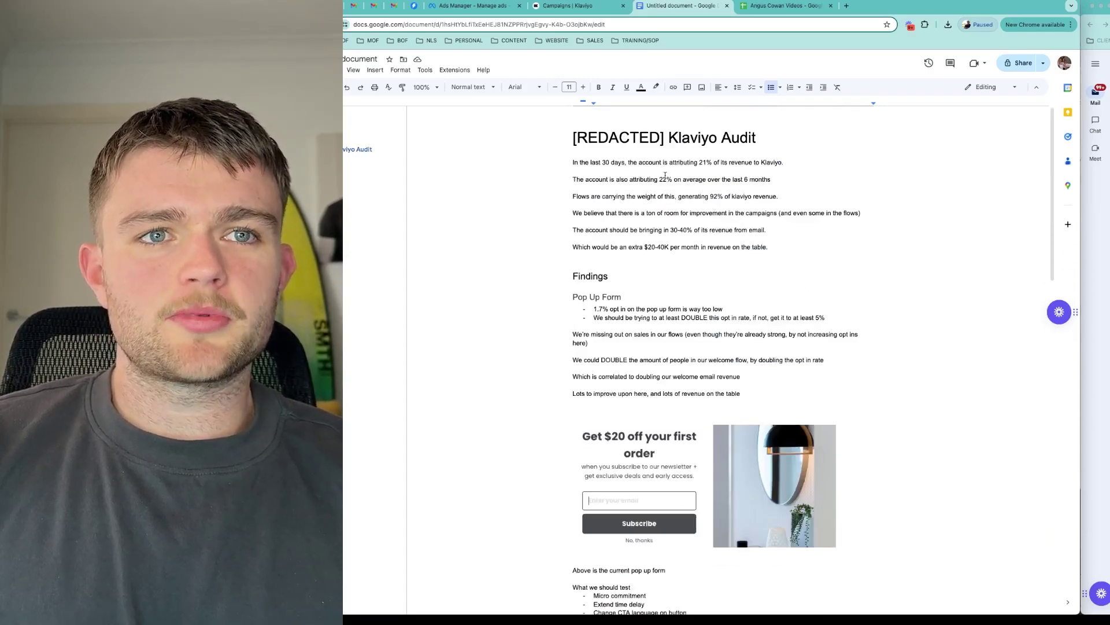
{"action": "scroll", "coordinate": [660, 180], "scroll_direction": "down", "scroll_amount": 20}
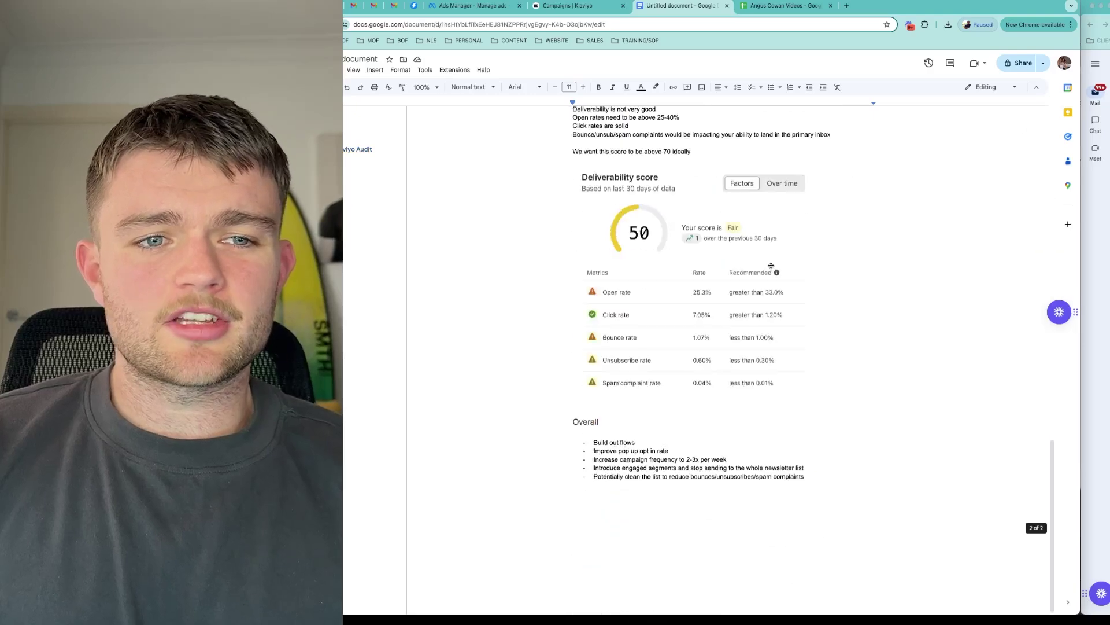
{"action": "scroll", "coordinate": [616, 442], "scroll_direction": "up", "scroll_amount": 1}
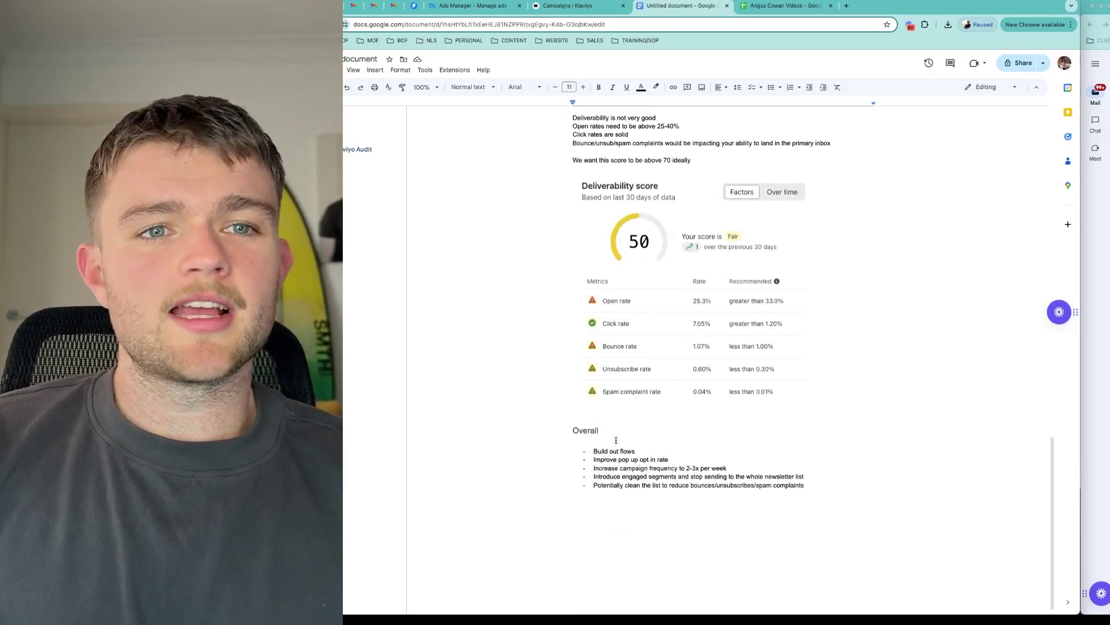
{"action": "scroll", "coordinate": [616, 440], "scroll_direction": "up", "scroll_amount": 20}
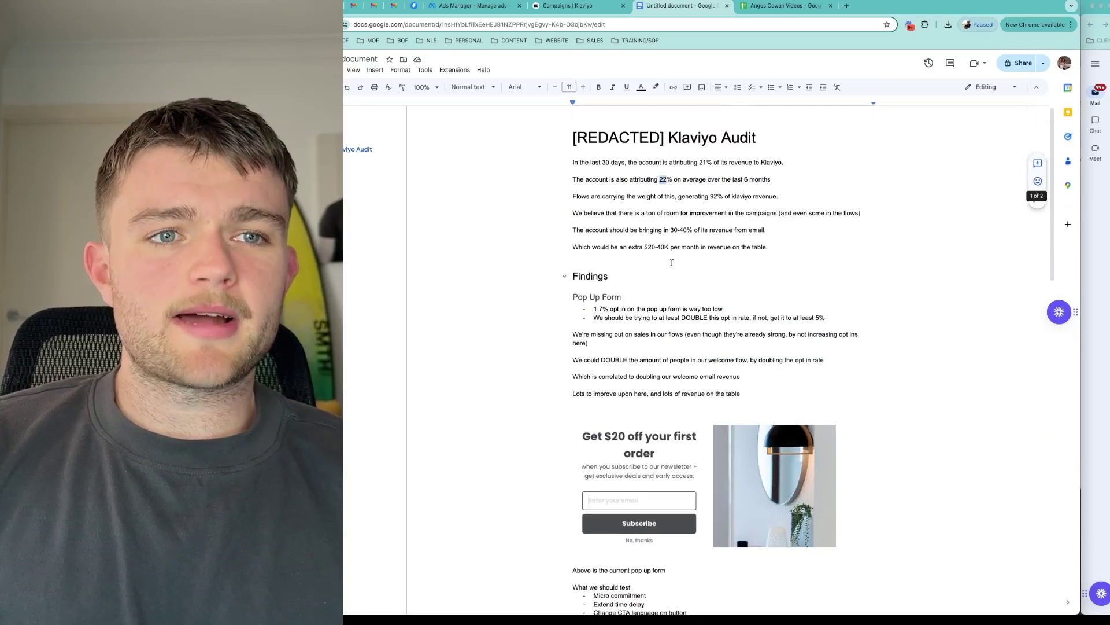
Review the Pop Up Form findings against the Overall list, including the recommendation on campaign frequency.
{"action": "left_click", "coordinate": [761, 297]}
{"action": "left_click_drag", "start_coordinate": [746, 395], "coordinate": [566, 296]}
{"action": "scroll", "coordinate": [710, 257], "scroll_direction": "down", "scroll_amount": 9}
{"action": "scroll", "coordinate": [710, 259], "scroll_direction": "down", "scroll_amount": 8}
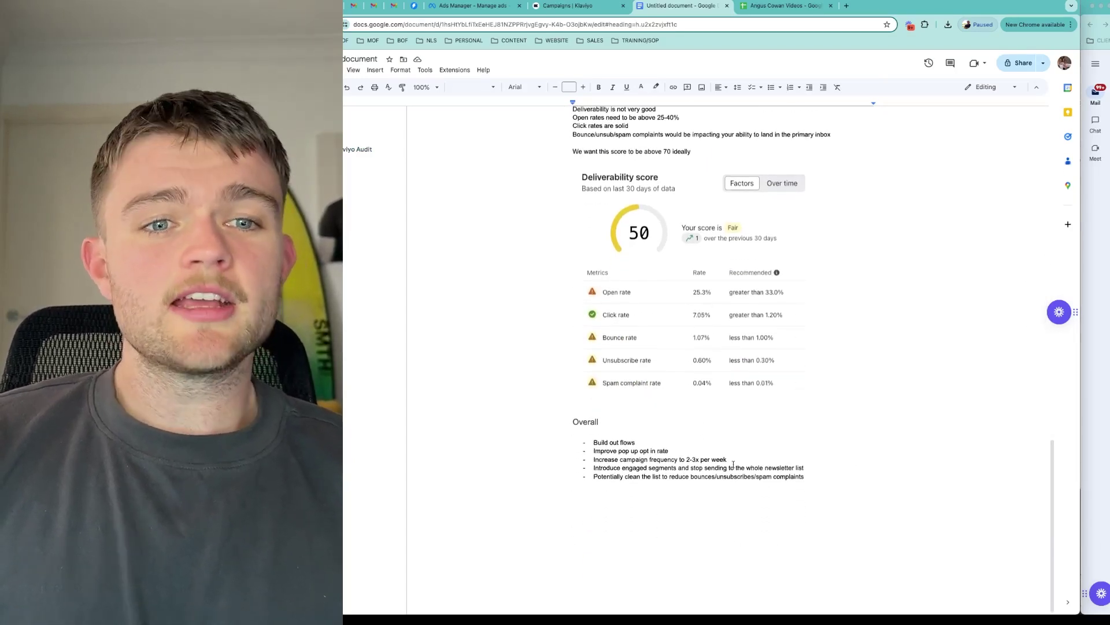
{"action": "left_click_drag", "start_coordinate": [727, 460], "coordinate": [620, 461]}
{"action": "left_click", "coordinate": [620, 461]}
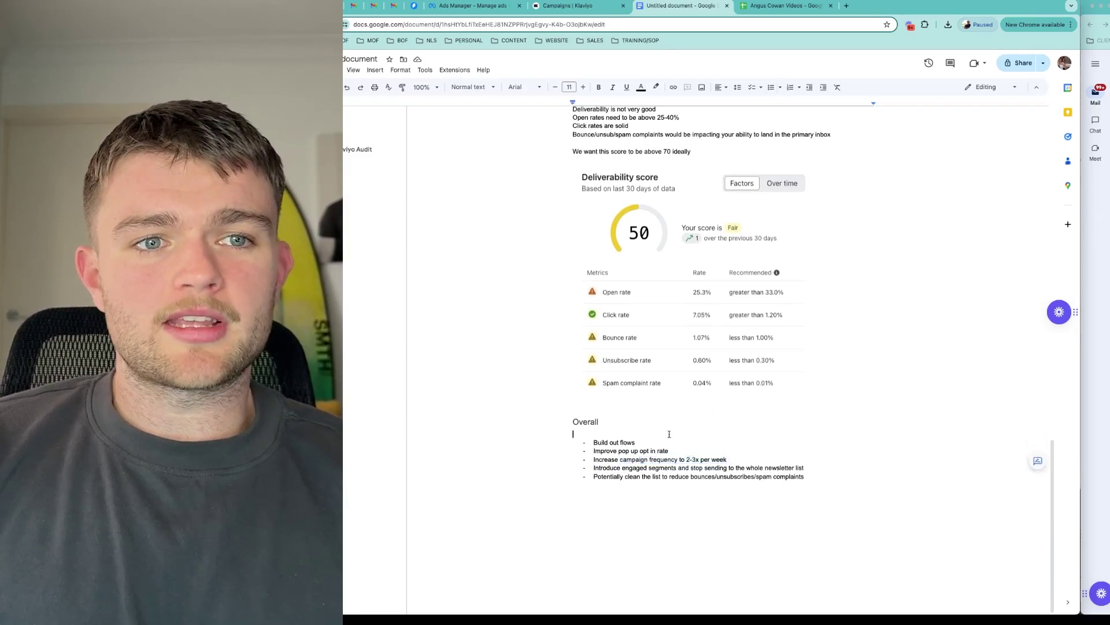